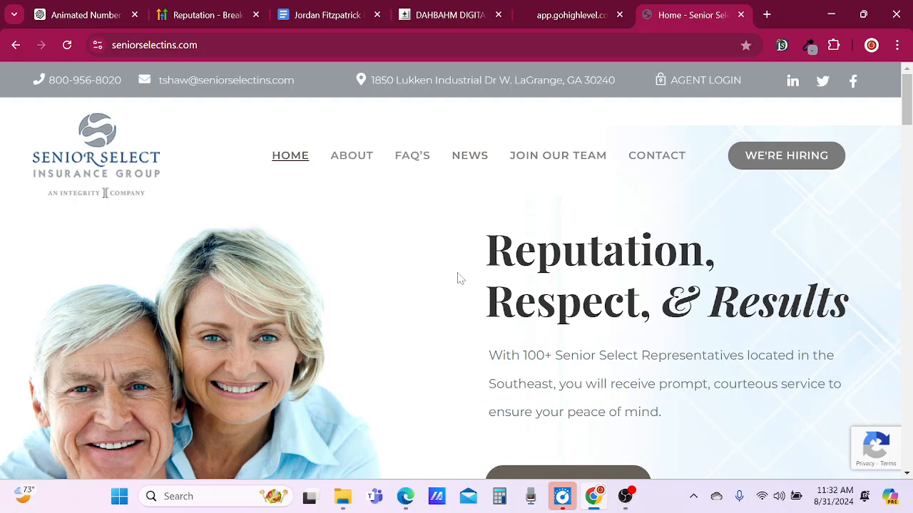
Compare the header and hero section of the original Senior Select home page with the rebuilt preview page.
{"action": "scroll", "coordinate": [456, 274], "scroll_direction": "down", "scroll_amount": 1}
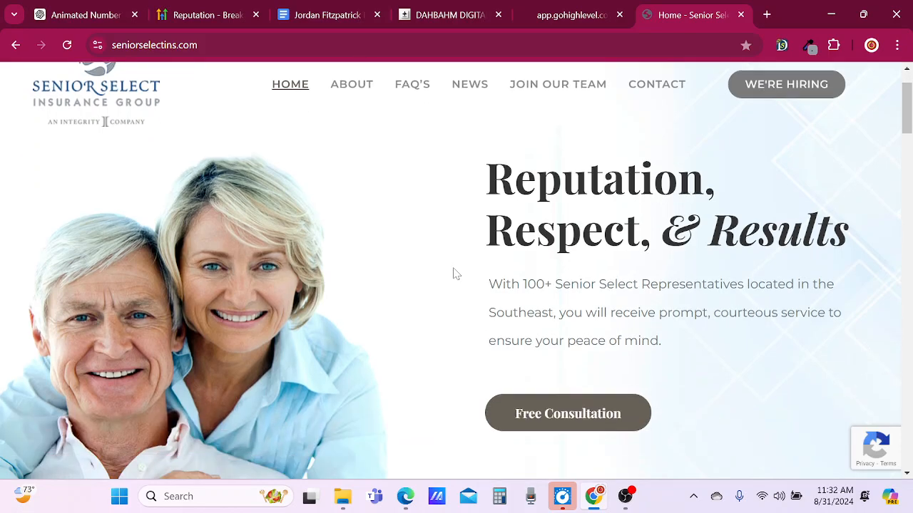
{"action": "scroll", "coordinate": [453, 273], "scroll_direction": "down", "scroll_amount": 2}
{"action": "scroll", "coordinate": [452, 263], "scroll_direction": "up", "scroll_amount": 3}
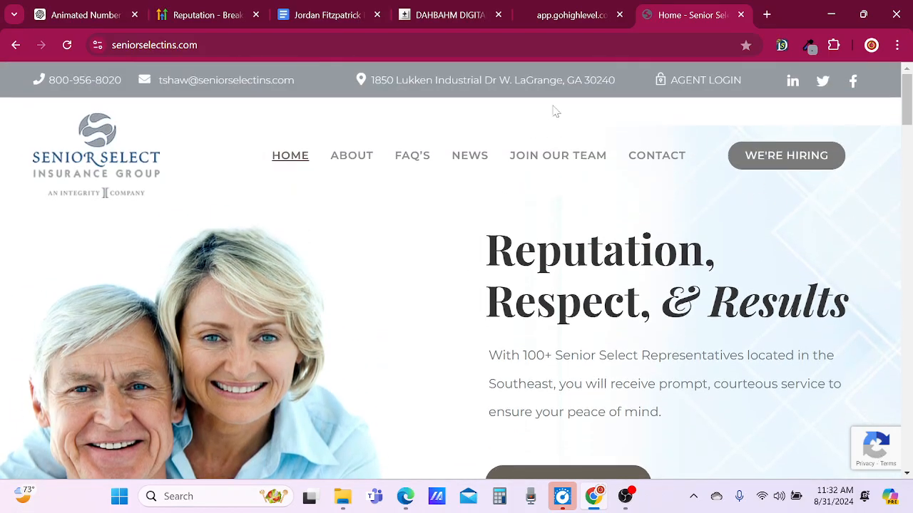
{"action": "left_click", "coordinate": [563, 11]}
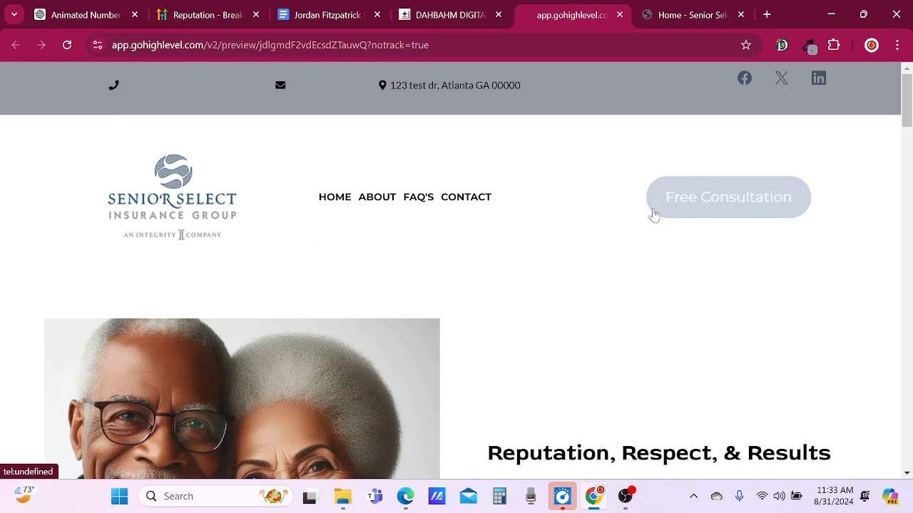
{"action": "scroll", "coordinate": [654, 216], "scroll_direction": "down", "scroll_amount": 4}
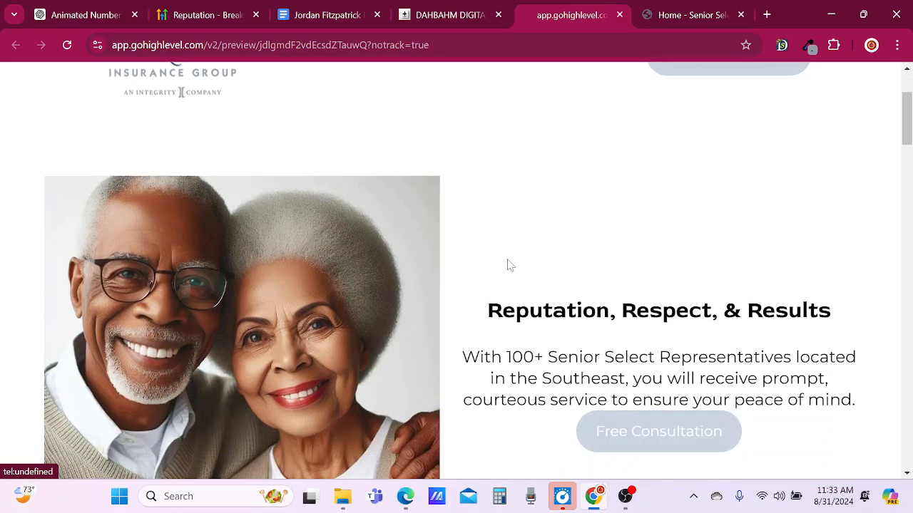
{"action": "scroll", "coordinate": [511, 251], "scroll_direction": "up", "scroll_amount": 1}
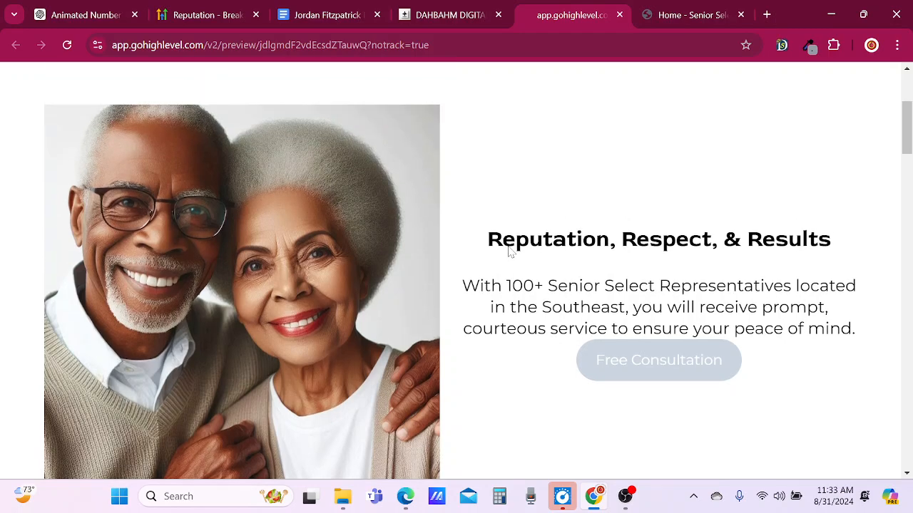
{"action": "scroll", "coordinate": [544, 264], "scroll_direction": "down", "scroll_amount": 5}
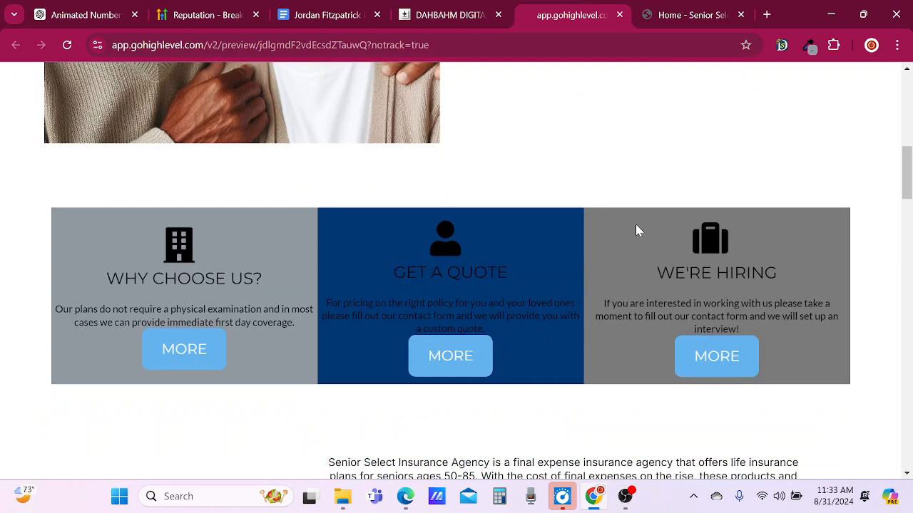
{"action": "left_click", "coordinate": [811, 45]}
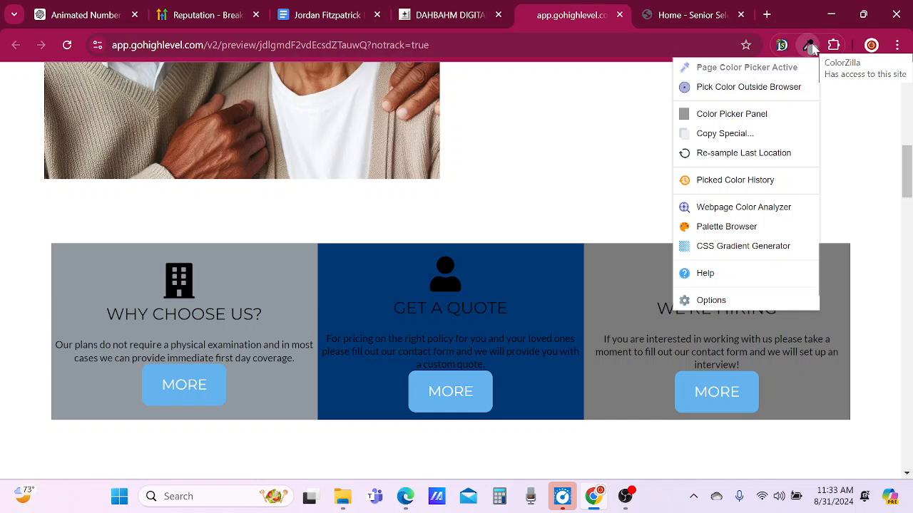
{"action": "left_click", "coordinate": [810, 47]}
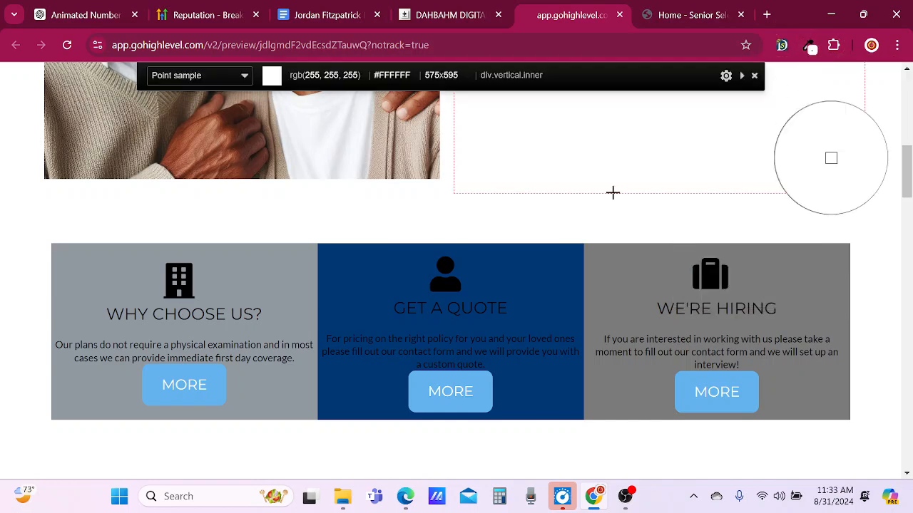
{"action": "left_click", "coordinate": [754, 74]}
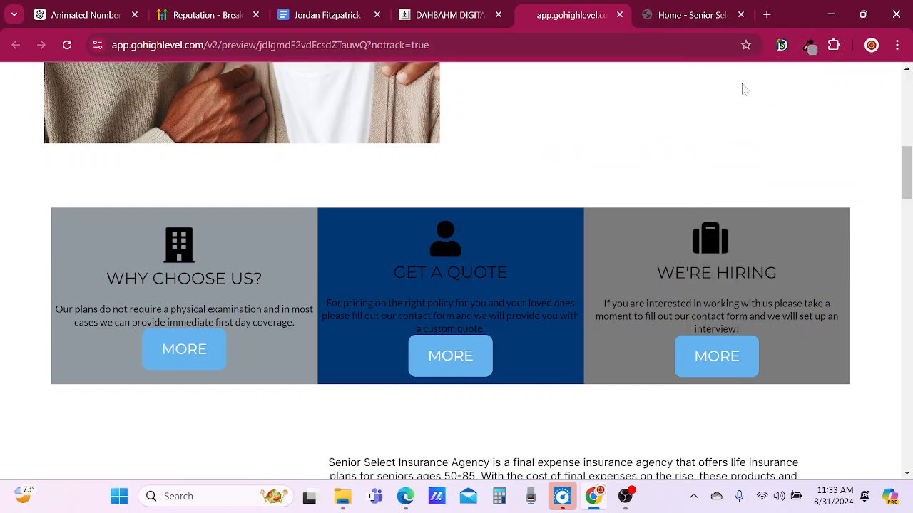
Compare the three info boxes and the trust section of the original site with those on the preview page.
{"action": "left_click", "coordinate": [699, 15]}
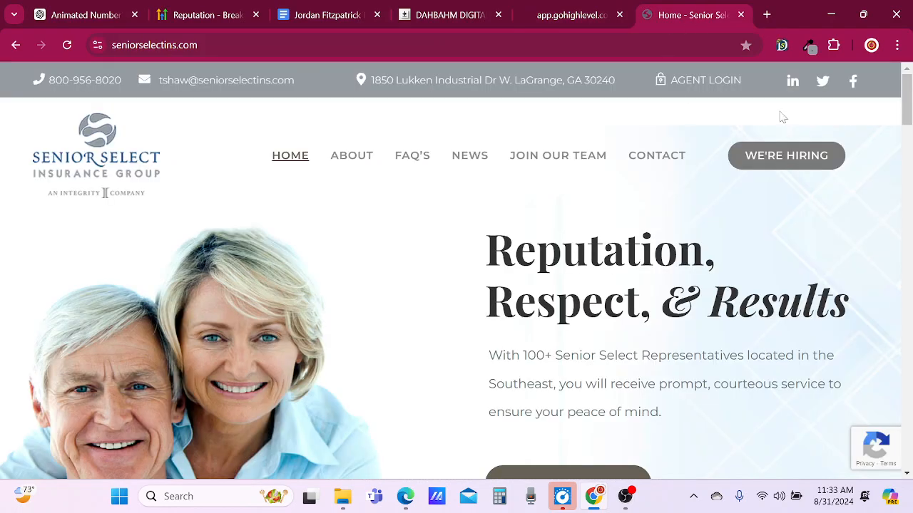
{"action": "scroll", "coordinate": [397, 303], "scroll_direction": "down", "scroll_amount": 6}
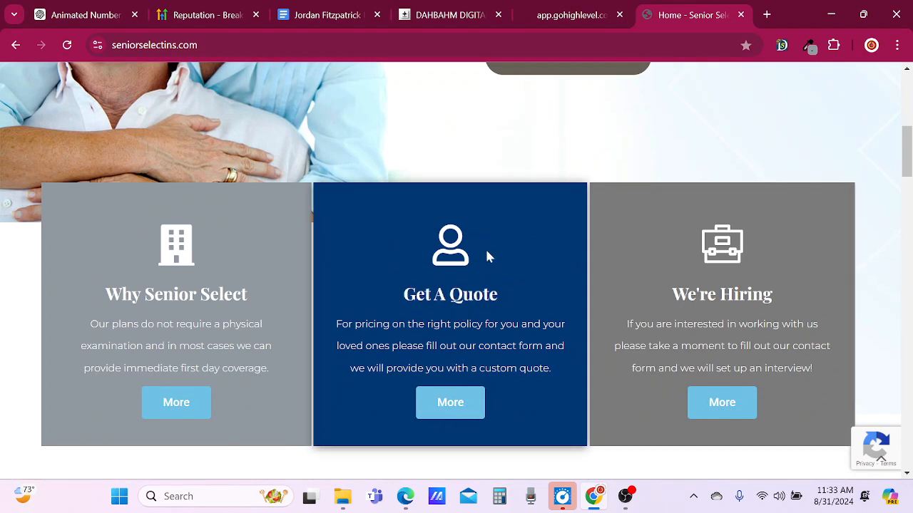
{"action": "scroll", "coordinate": [490, 256], "scroll_direction": "down", "scroll_amount": 3}
{"action": "scroll", "coordinate": [489, 256], "scroll_direction": "down", "scroll_amount": 2}
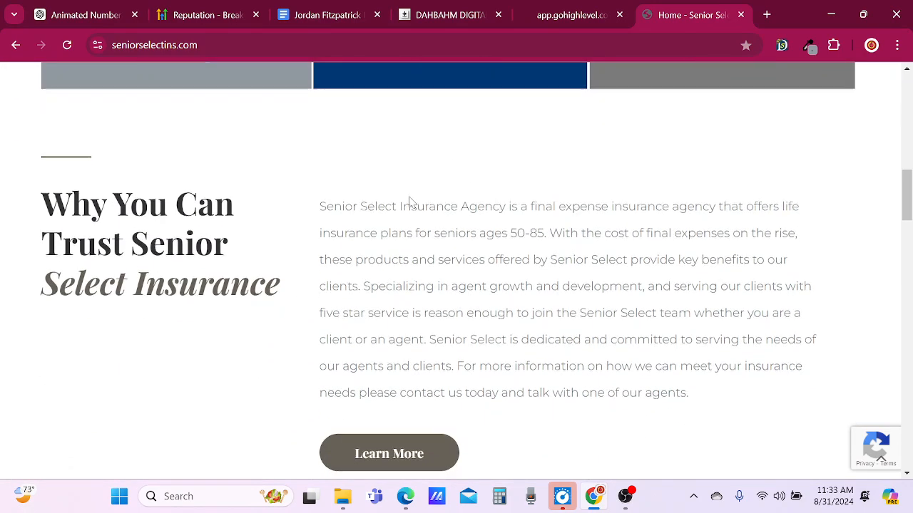
{"action": "left_click", "coordinate": [555, 18]}
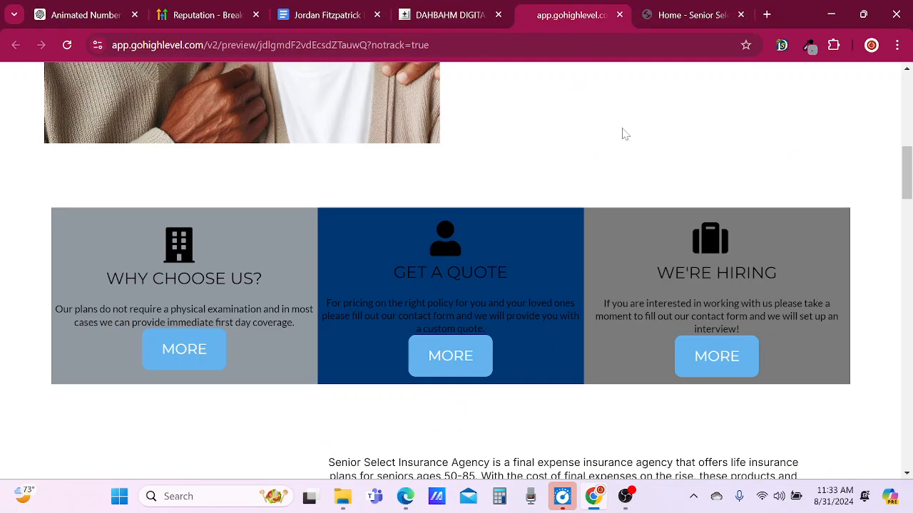
{"action": "scroll", "coordinate": [626, 134], "scroll_direction": "down", "scroll_amount": 4}
{"action": "scroll", "coordinate": [615, 102], "scroll_direction": "down", "scroll_amount": 2}
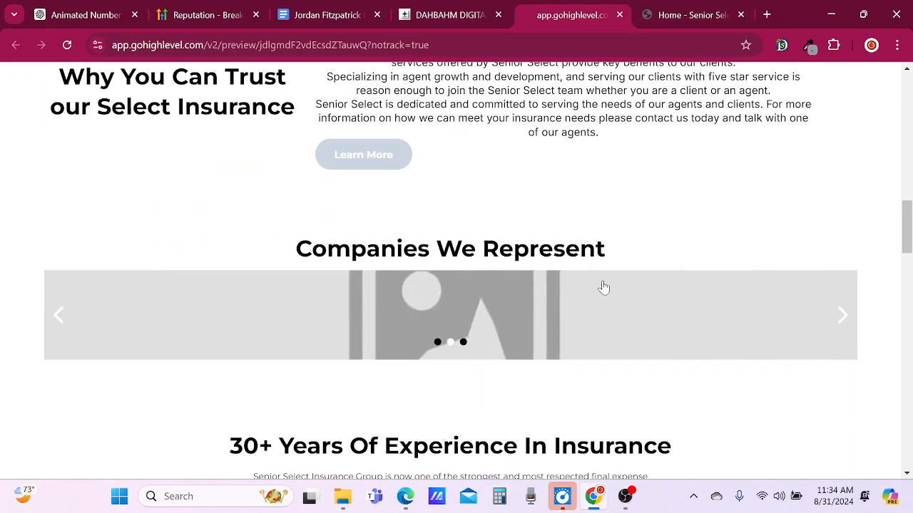
Examine all the company logos in the original site's Companies We Represent carousel.
{"action": "left_click", "coordinate": [687, 14]}
{"action": "scroll", "coordinate": [542, 344], "scroll_direction": "down", "scroll_amount": 4}
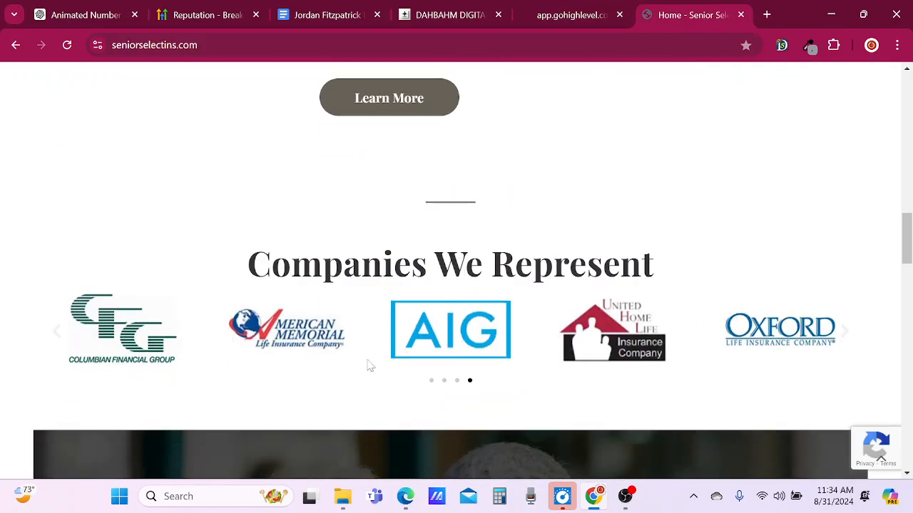
{"action": "left_click", "coordinate": [59, 336]}
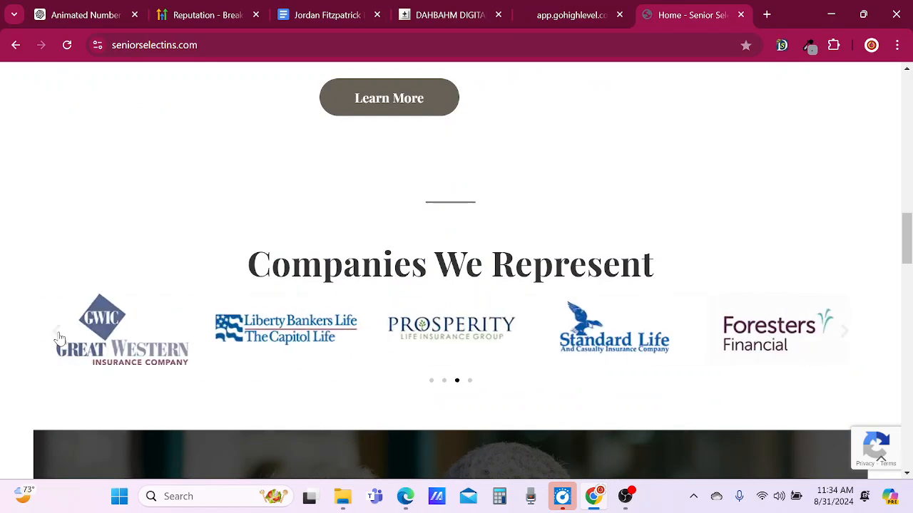
{"action": "left_click", "coordinate": [58, 337]}
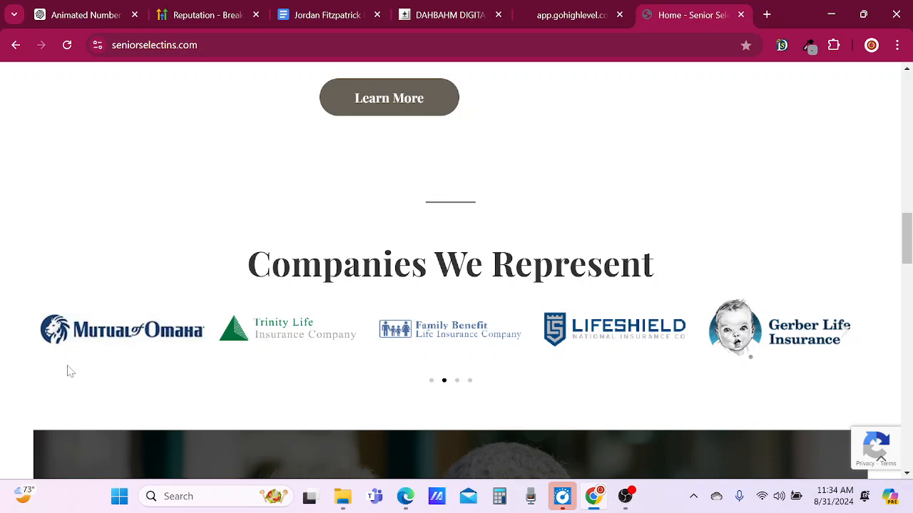
{"action": "left_click", "coordinate": [59, 335]}
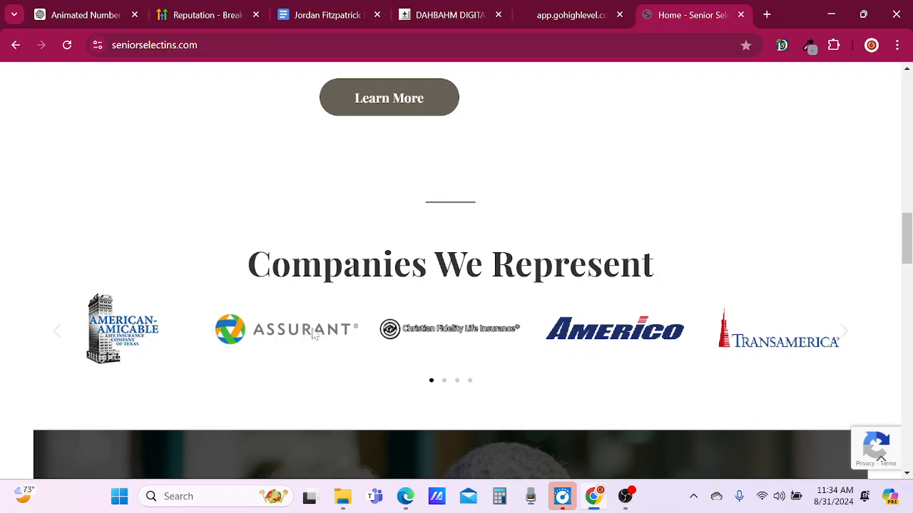
{"action": "left_click", "coordinate": [850, 335]}
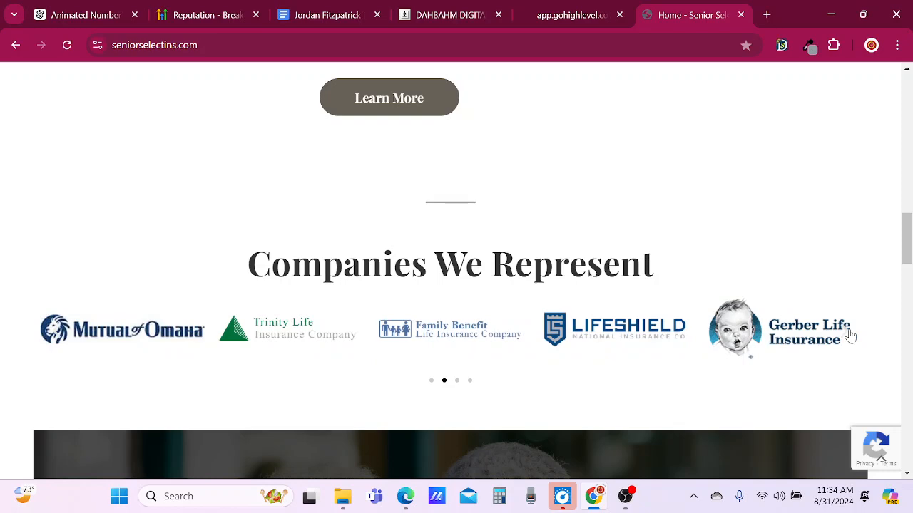
{"action": "left_click", "coordinate": [850, 335]}
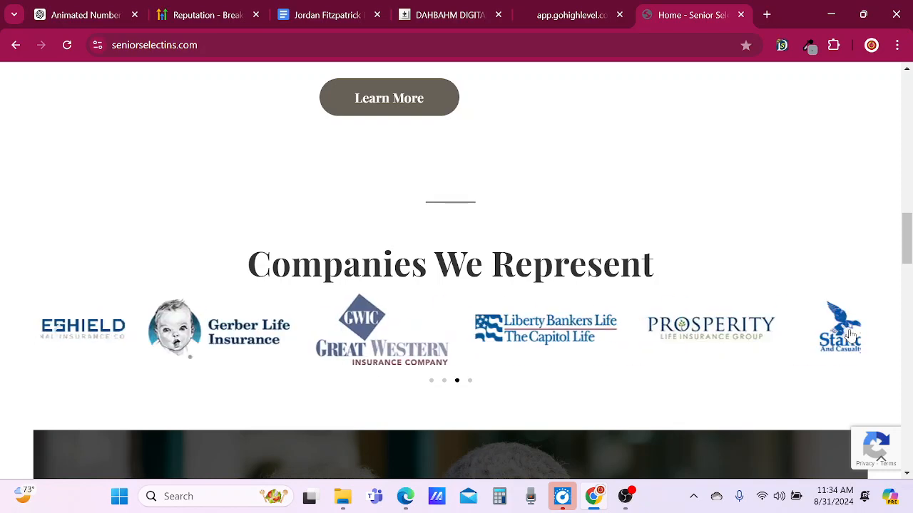
{"action": "left_click", "coordinate": [850, 335]}
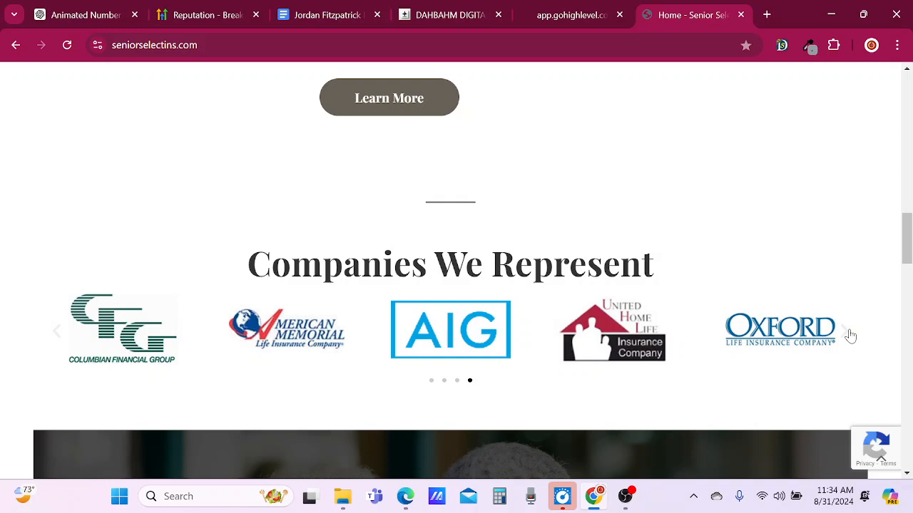
Begin saving a company logo from the carousel and create a folder named "slides" in Downloads for it.
{"action": "right_click", "coordinate": [304, 334]}
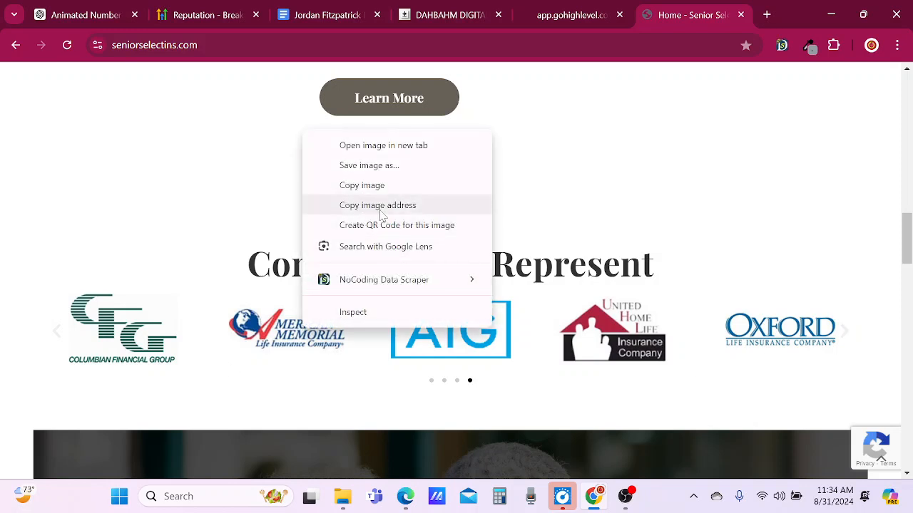
{"action": "left_click", "coordinate": [379, 185]}
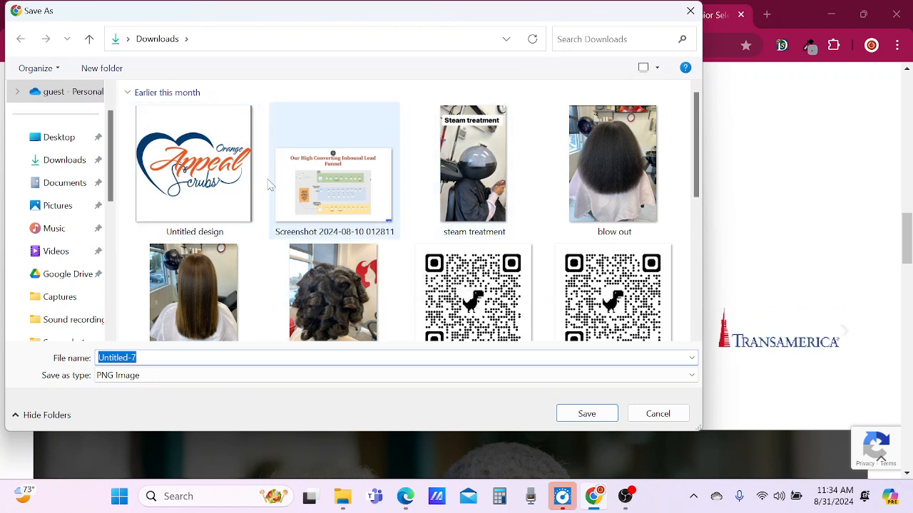
{"action": "left_click", "coordinate": [116, 70]}
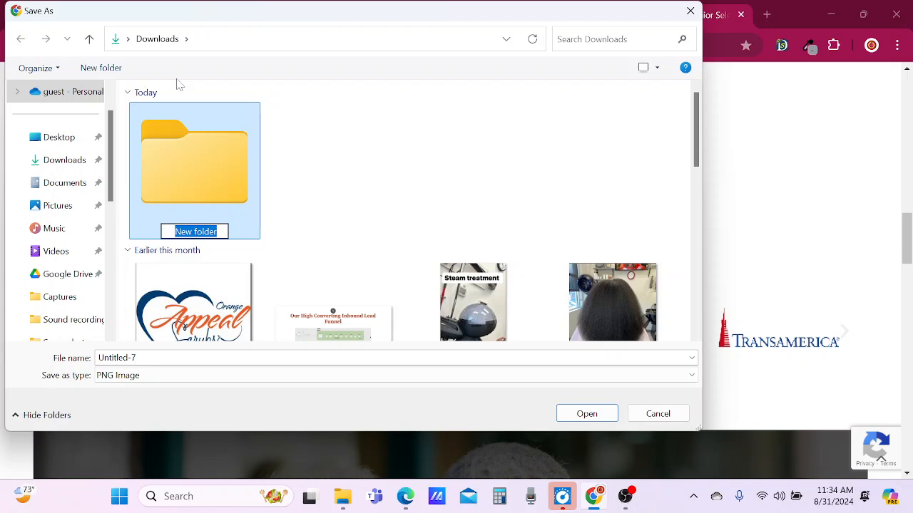
{"action": "type", "text": "slides"}
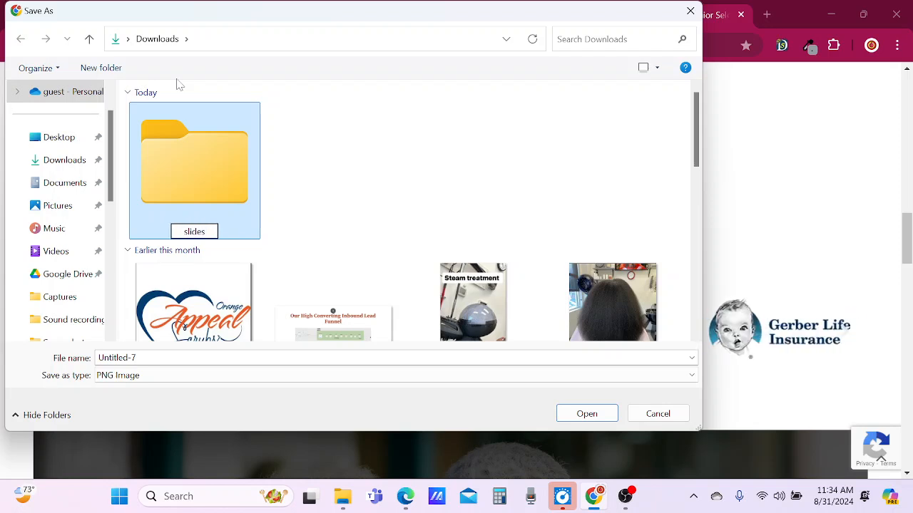
{"action": "key", "text": "Return"}
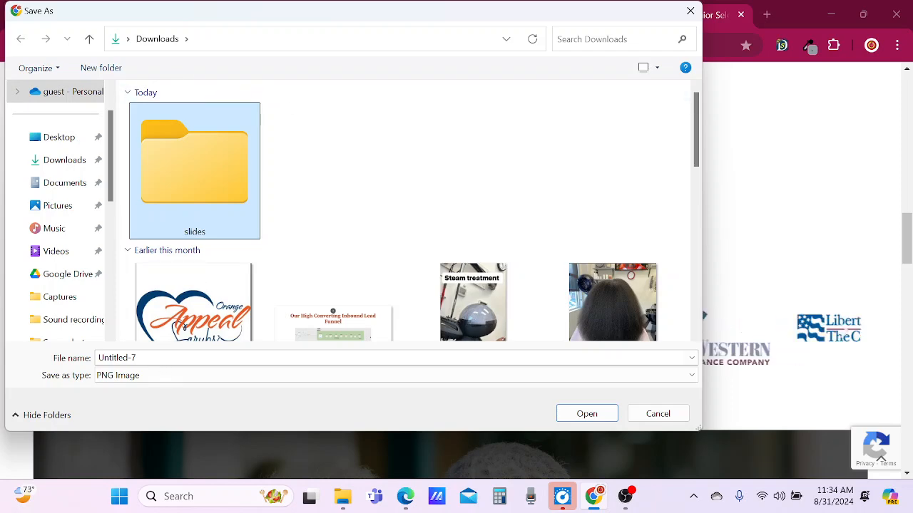
Save the logo into the slides folder as the PNG image Untitled-7.
{"action": "left_click_drag", "start_coordinate": [386, 14], "coordinate": [440, 26]}
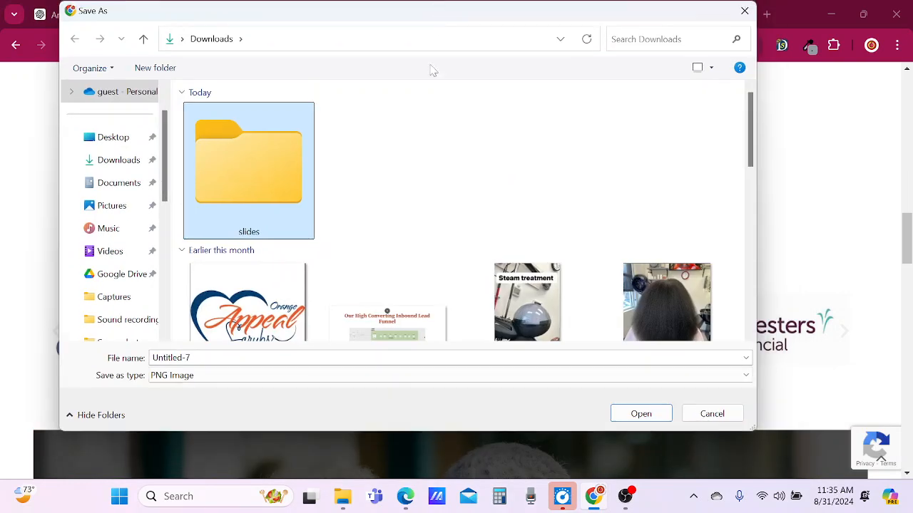
{"action": "left_click", "coordinate": [649, 418]}
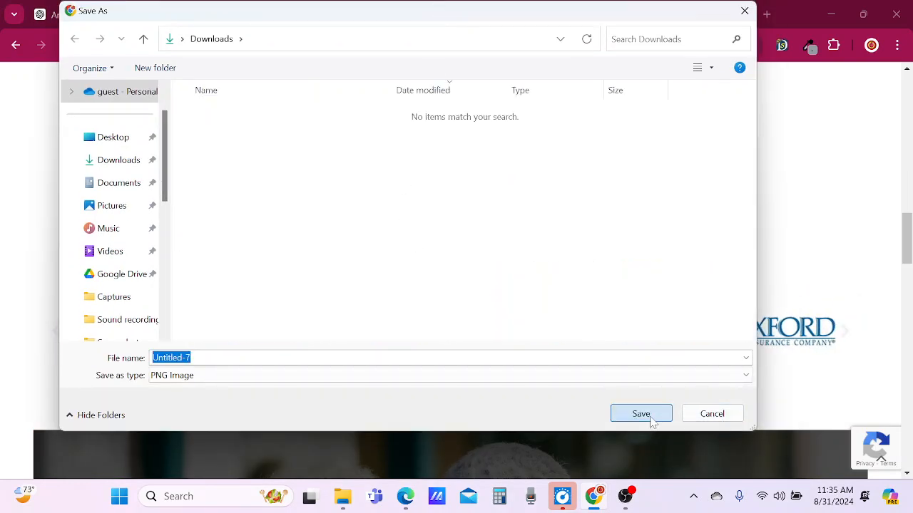
{"action": "left_click", "coordinate": [642, 415]}
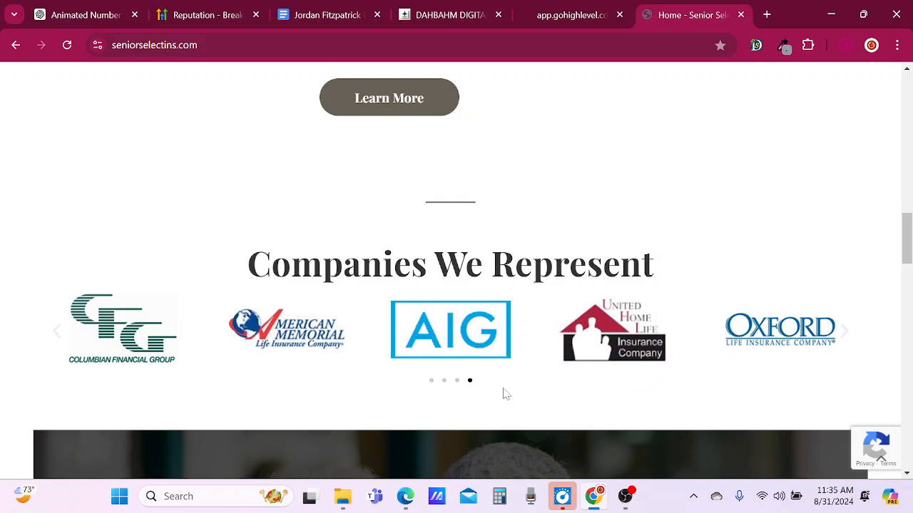
Save the Oxford Life Insurance logo into the slides folder as the JPEG image oxford-life-insurance-1.
{"action": "right_click", "coordinate": [780, 335]}
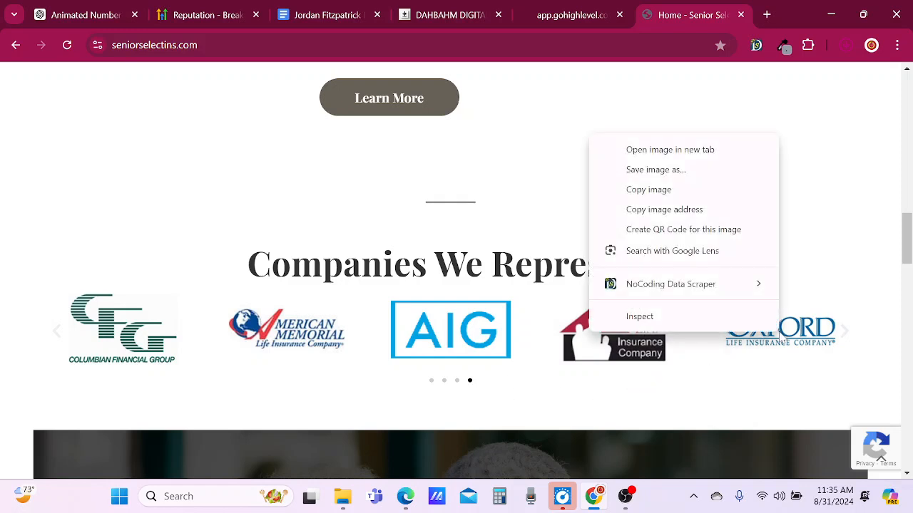
{"action": "left_click", "coordinate": [663, 170]}
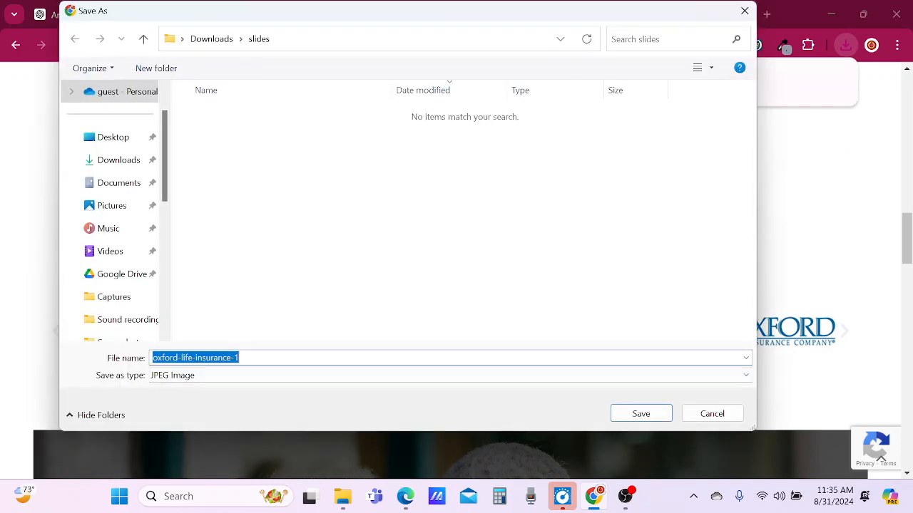
{"action": "left_click", "coordinate": [641, 413]}
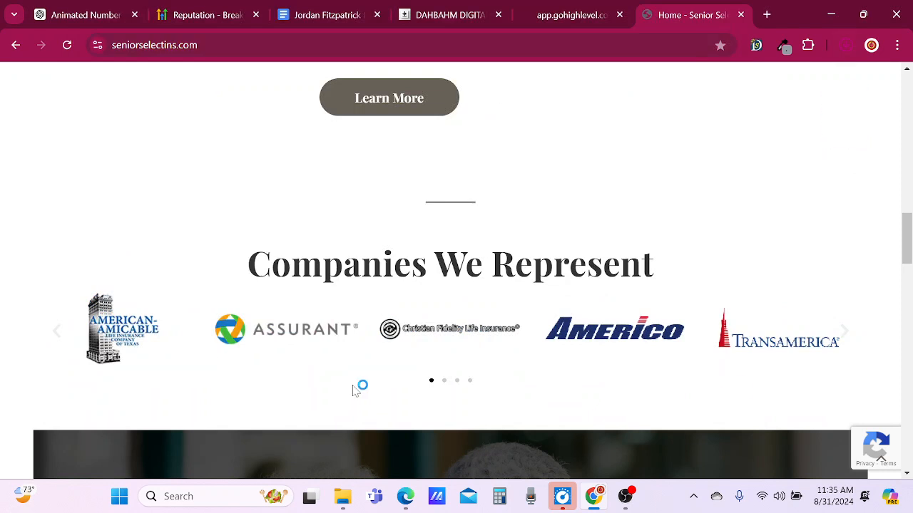
Go back to the carousel's last slide and save the United Home Life logo to the slides folder as united-home-life-insurance.
{"action": "left_click", "coordinate": [57, 330]}
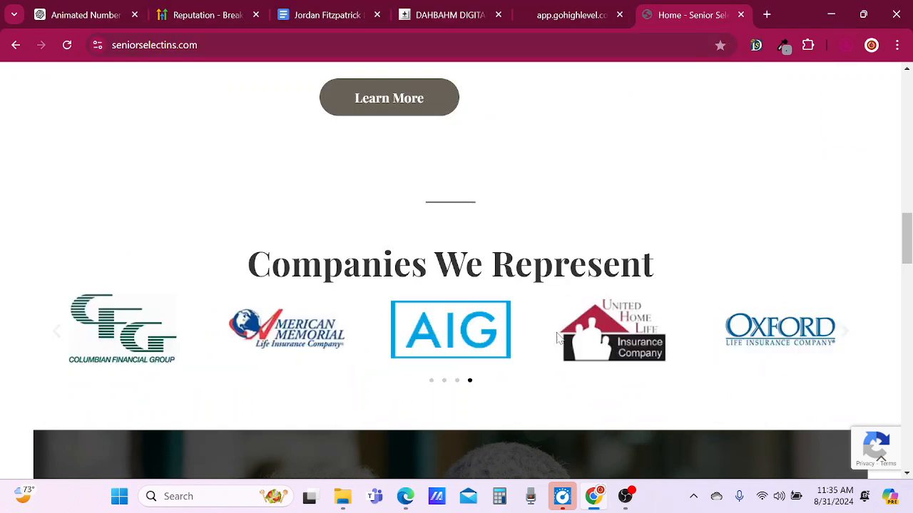
{"action": "right_click", "coordinate": [575, 329]}
{"action": "left_click", "coordinate": [645, 165]}
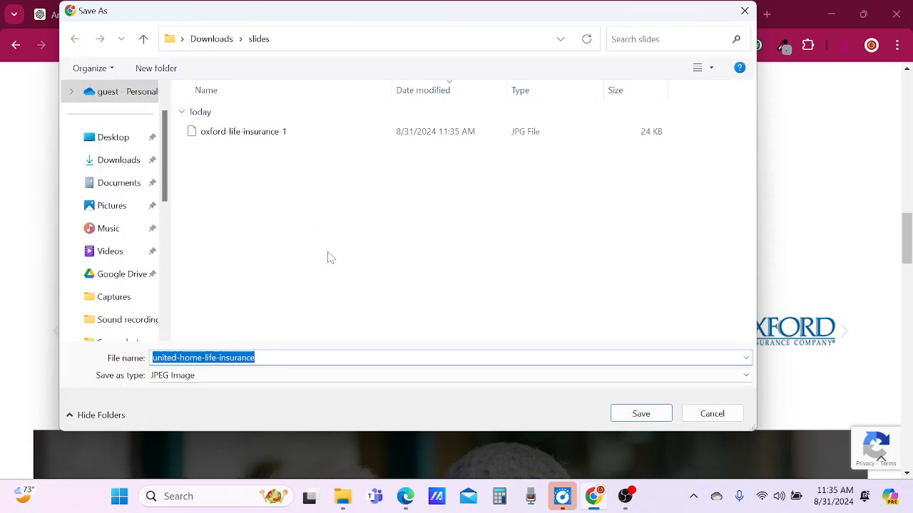
{"action": "left_click", "coordinate": [641, 413]}
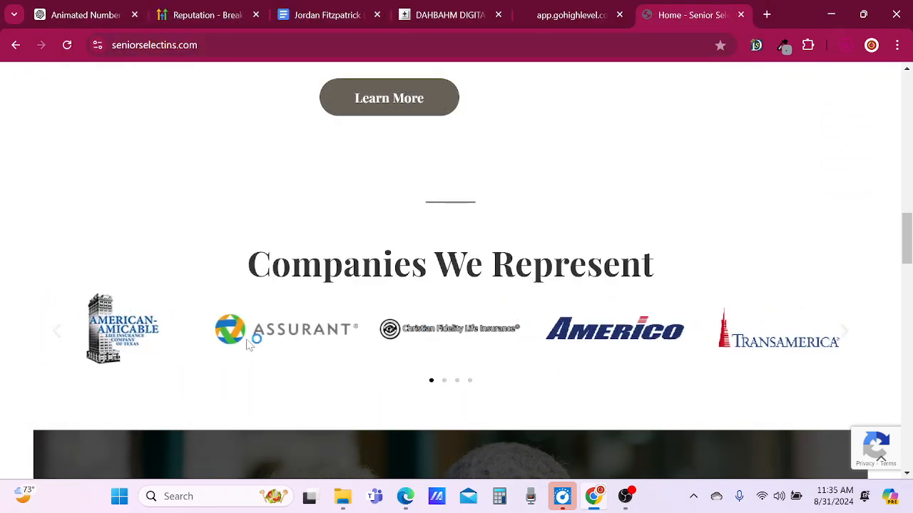
Return to the carousel's last slide and save the AIG logo into the slides folder as the JPEG image aig.
{"action": "left_click", "coordinate": [57, 333]}
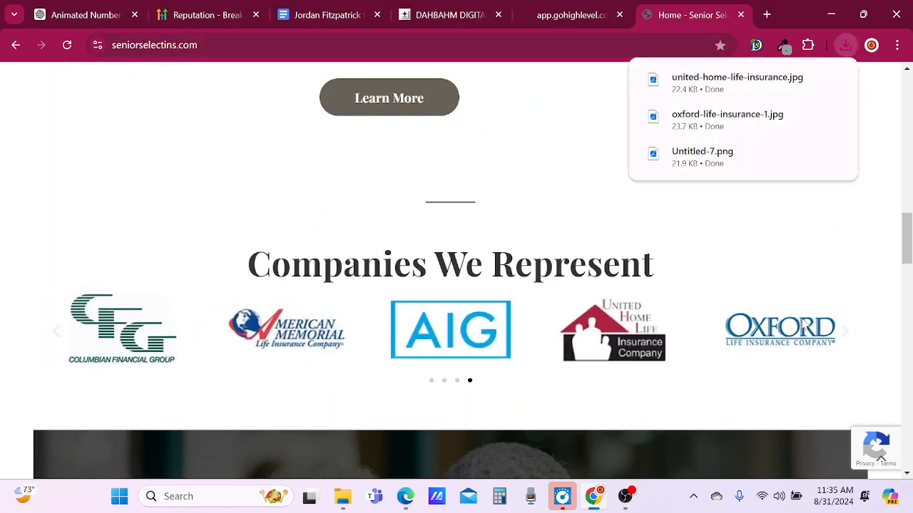
{"action": "right_click", "coordinate": [433, 344]}
{"action": "left_click", "coordinate": [499, 178]}
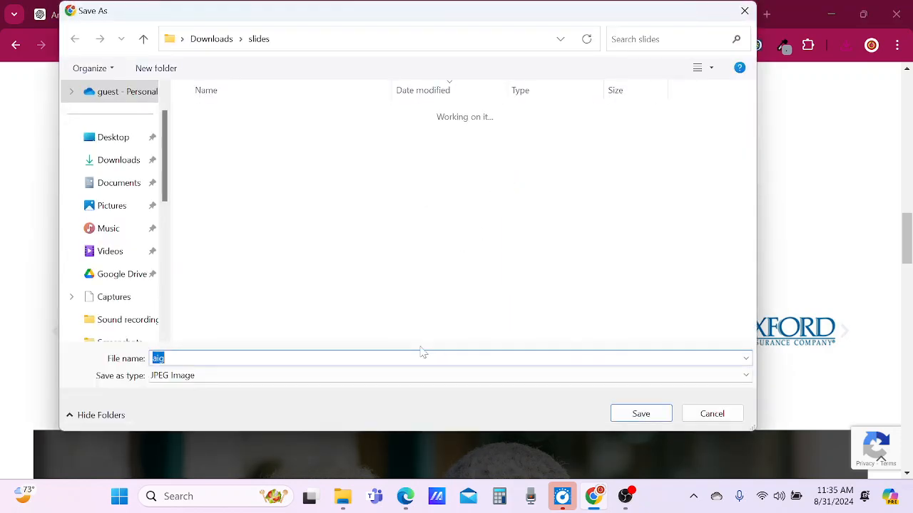
{"action": "left_click", "coordinate": [641, 414]}
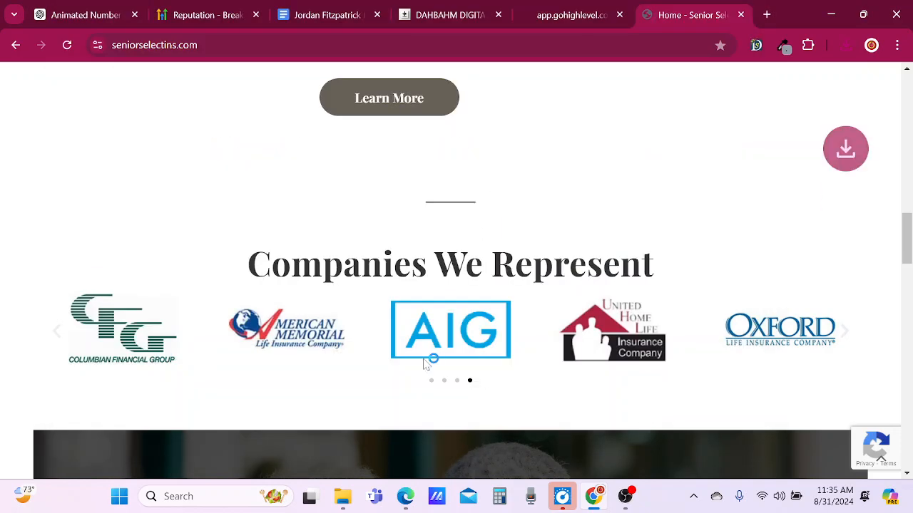
{"action": "right_click", "coordinate": [324, 344]}
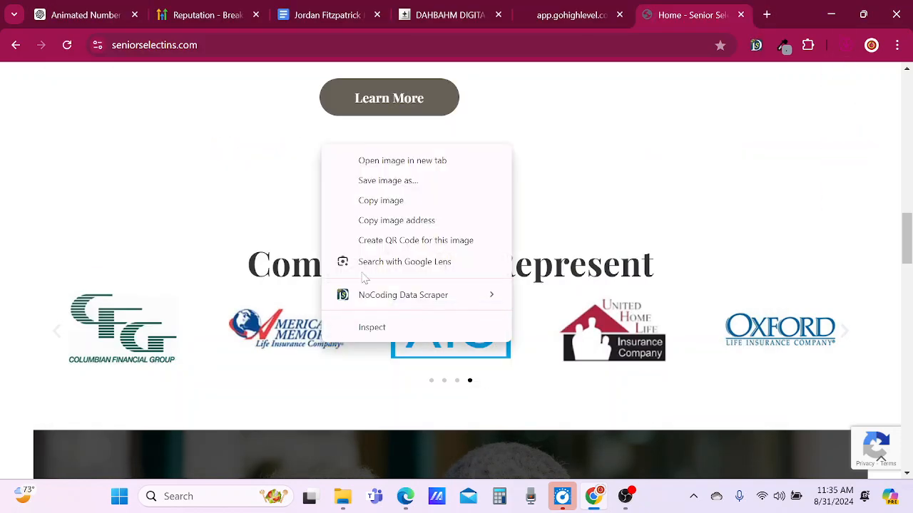
{"action": "left_click", "coordinate": [396, 189]}
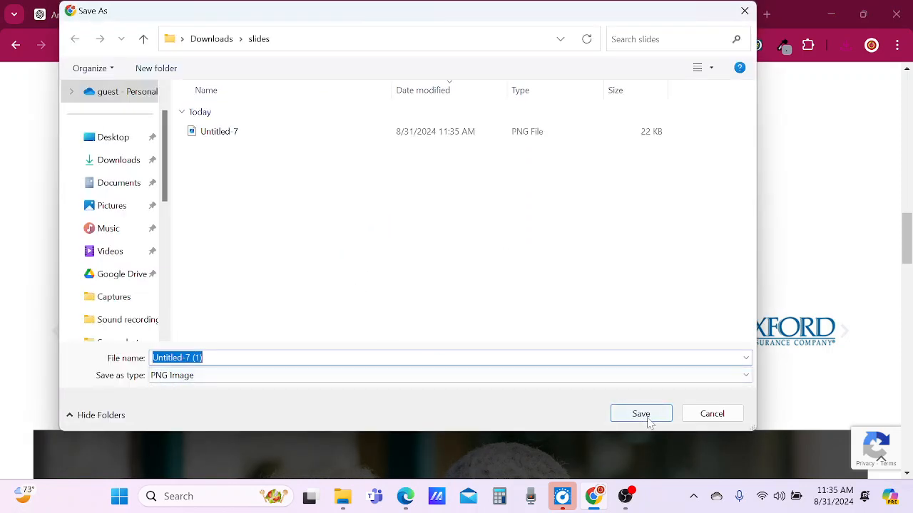
{"action": "left_click", "coordinate": [700, 414]}
Save the Columbian Financial Group logo from the carousel's last slide into the slides folder as the PNG image "columbian financial".
{"action": "left_click", "coordinate": [57, 330]}
{"action": "right_click", "coordinate": [147, 326]}
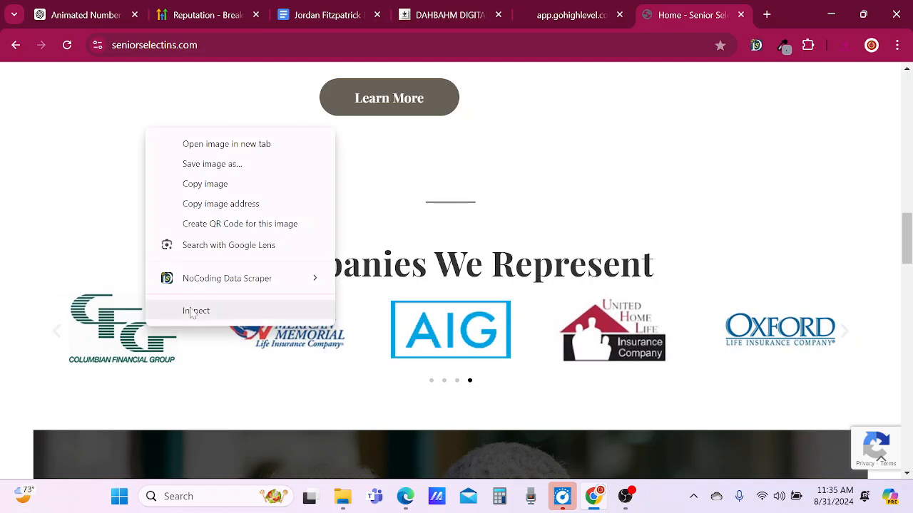
{"action": "left_click", "coordinate": [246, 165]}
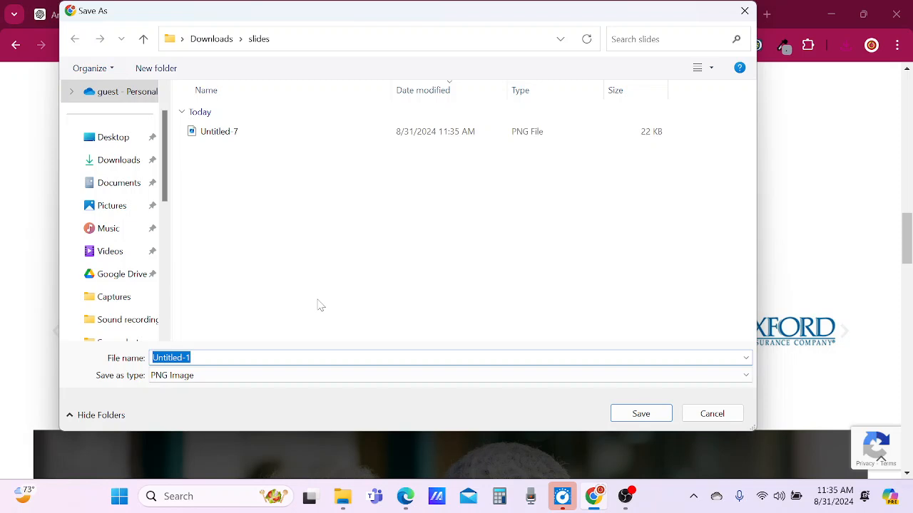
{"action": "type", "text": "colu"}
{"action": "type", "text": "mb"}
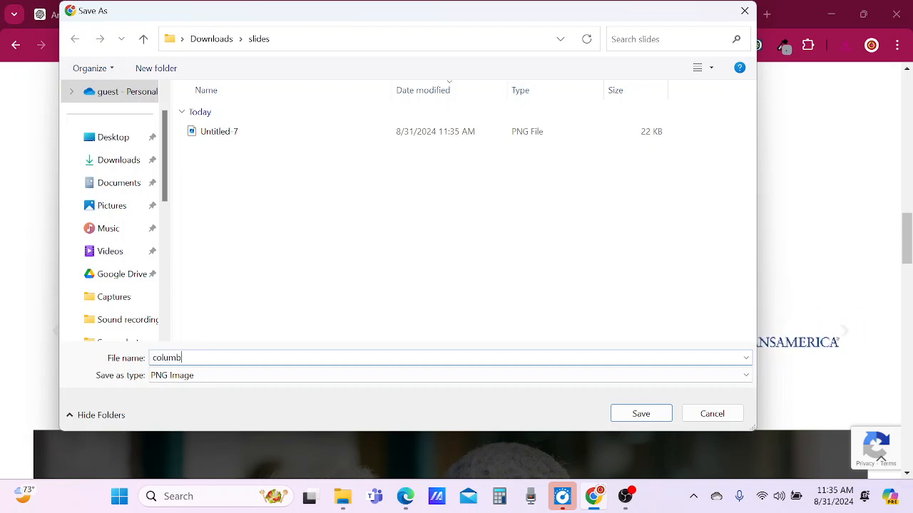
{"action": "type", "text": "ian financial"}
{"action": "key", "text": "Return"}
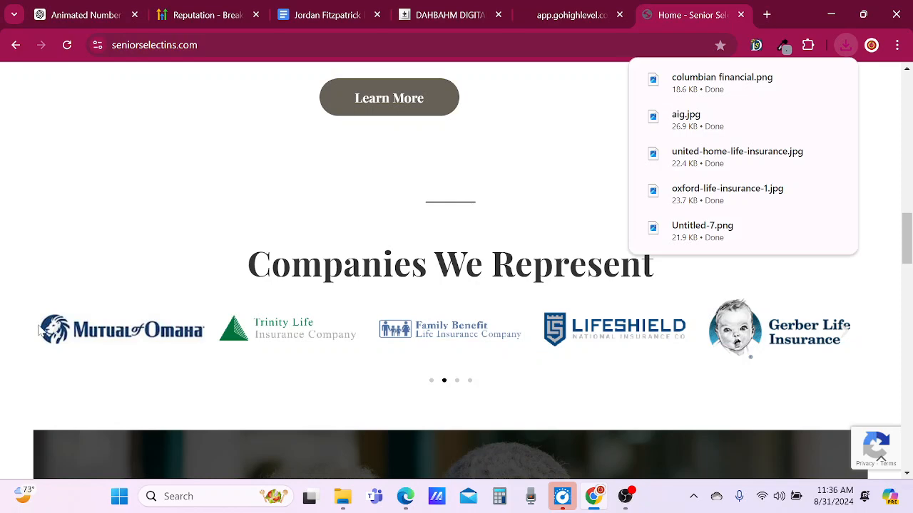
Go back to the carousel's third slide and save the Foresters Financial logo into the slides folder as the JPEG image foresters.
{"action": "left_click", "coordinate": [56, 339]}
{"action": "left_click", "coordinate": [56, 340]}
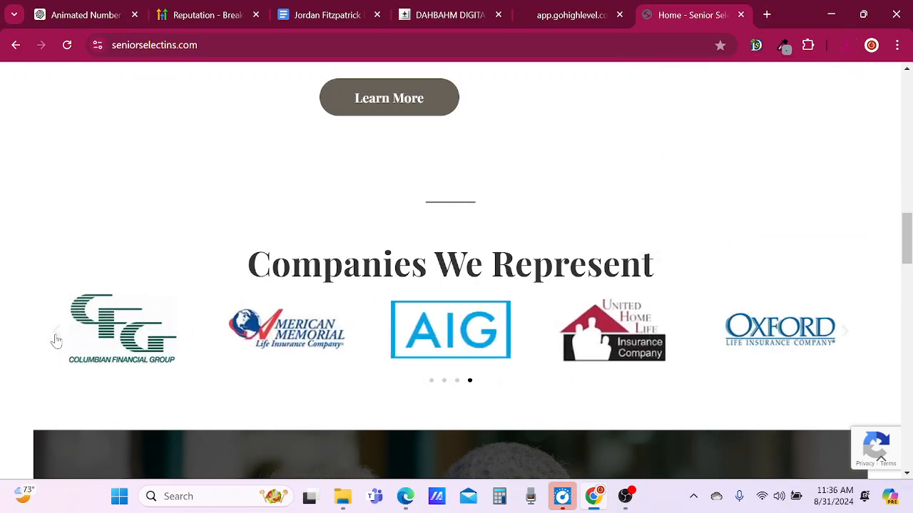
{"action": "left_click", "coordinate": [56, 339]}
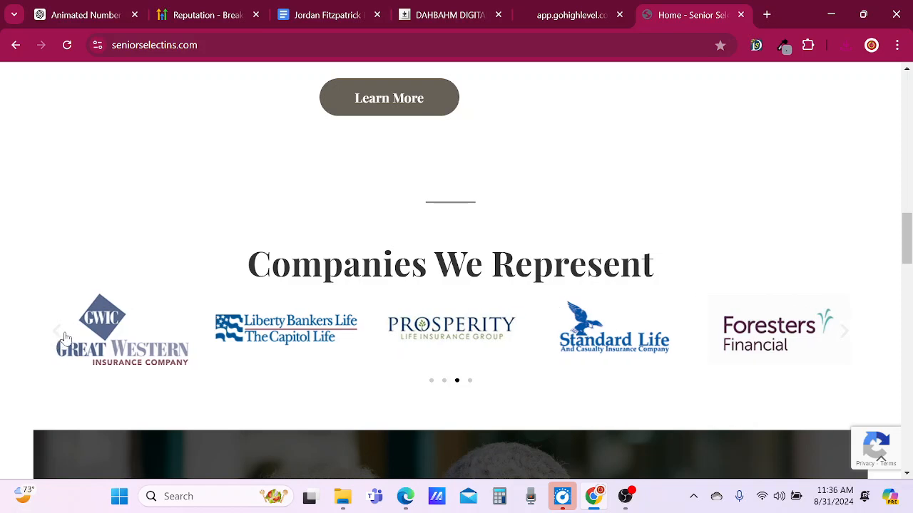
{"action": "right_click", "coordinate": [775, 341]}
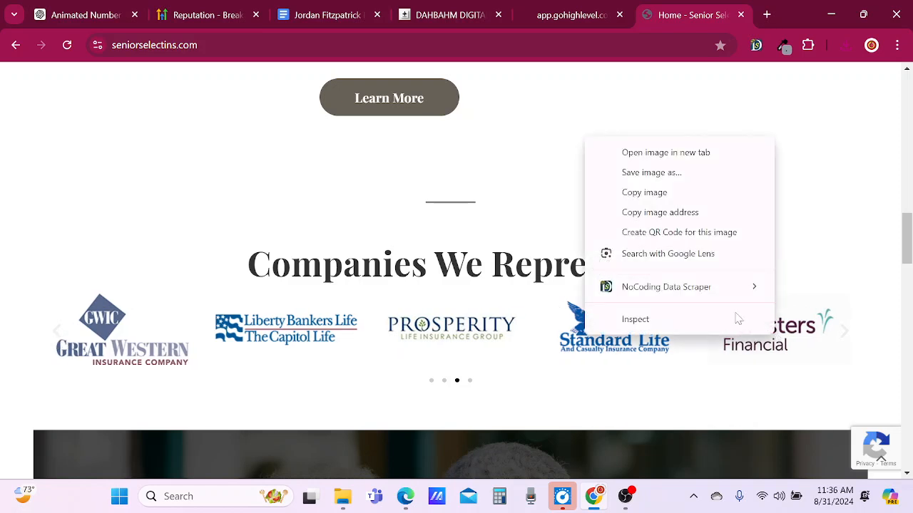
{"action": "left_click", "coordinate": [652, 173]}
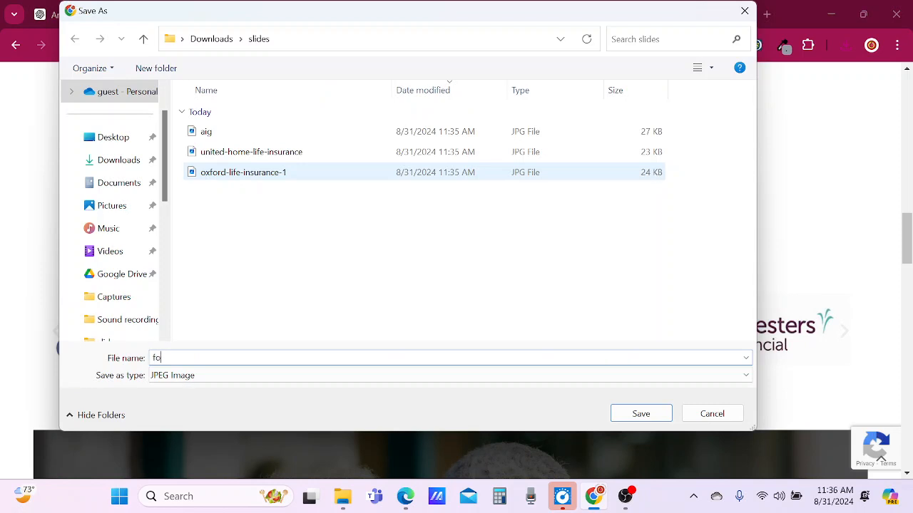
{"action": "type", "text": "foresters"}
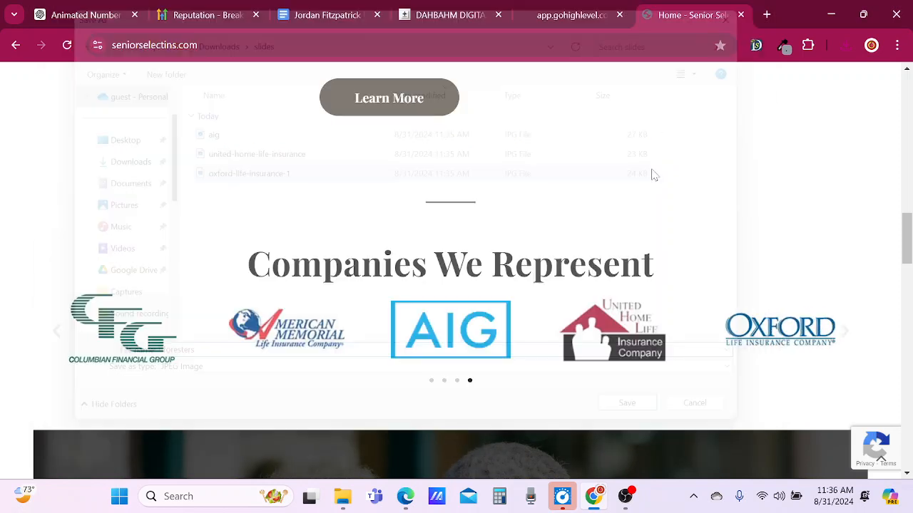
{"action": "key", "text": "Return"}
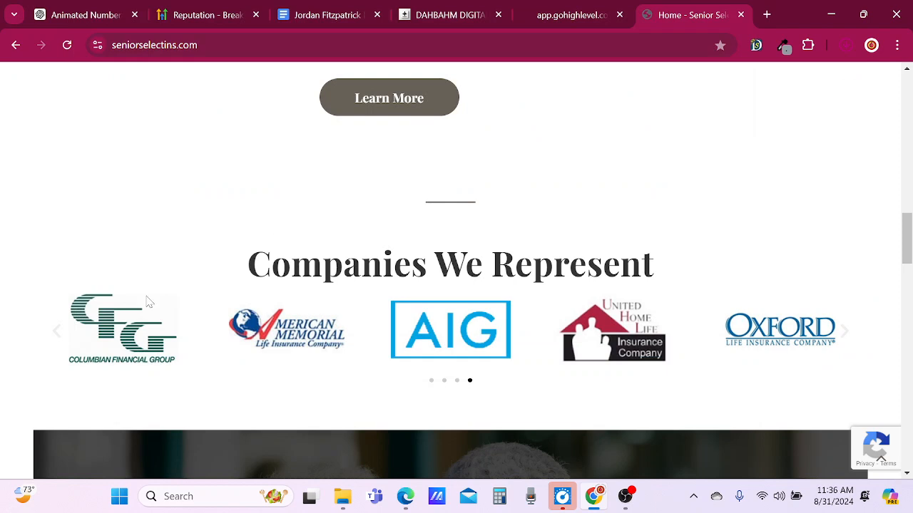
Return to the third slide and save the Standard Life logo into the slides folder as the PNG image Standard-Life.
{"action": "left_click", "coordinate": [52, 337]}
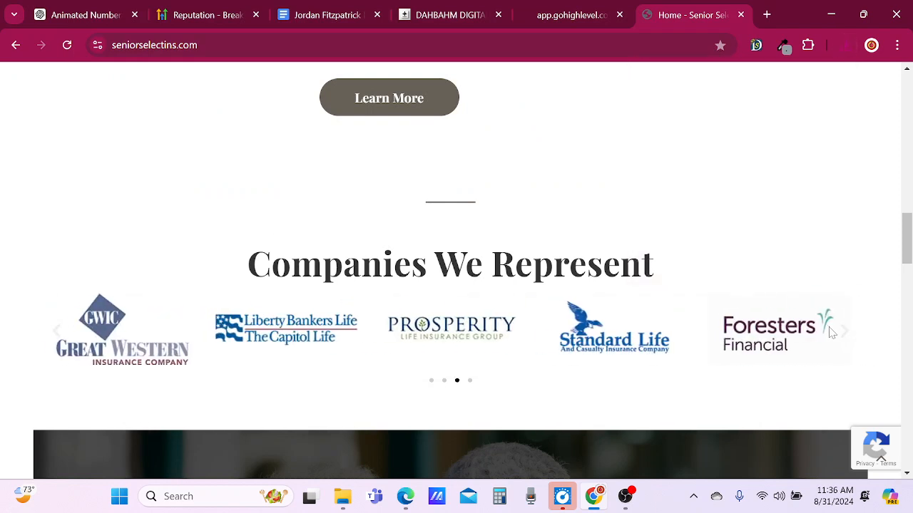
{"action": "right_click", "coordinate": [618, 343]}
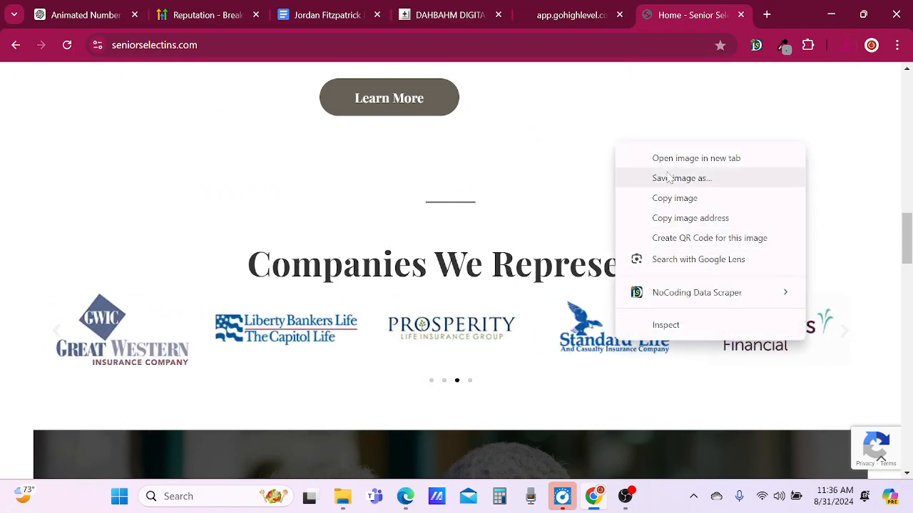
{"action": "left_click", "coordinate": [683, 188]}
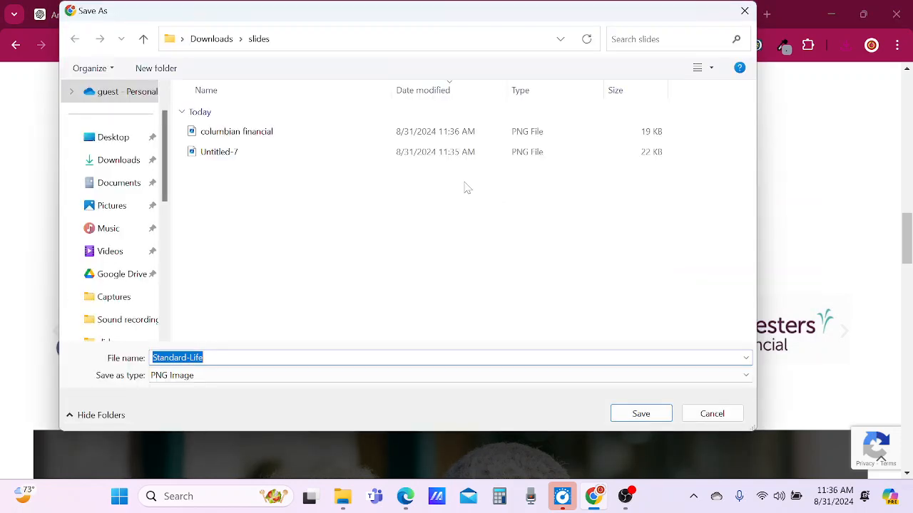
{"action": "left_click", "coordinate": [712, 415]}
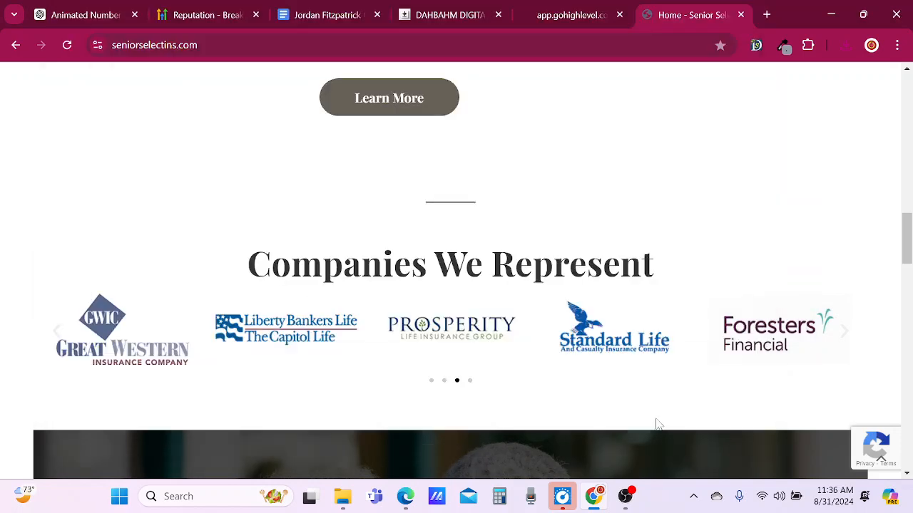
Save the Prosperity logo as the JPEG image prosperity and the Liberty Bankers Life logo as the PNG image libertybankers in the slides folder.
{"action": "right_click", "coordinate": [458, 338]}
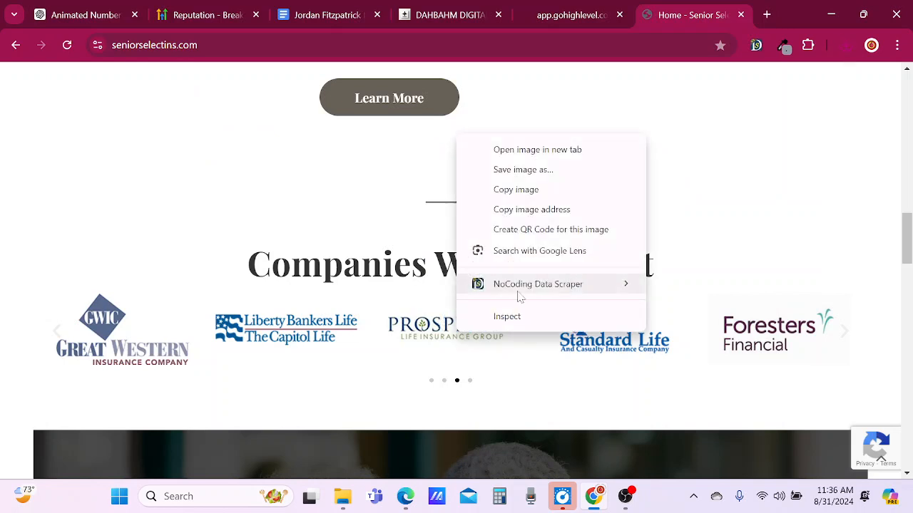
{"action": "left_click", "coordinate": [530, 175]}
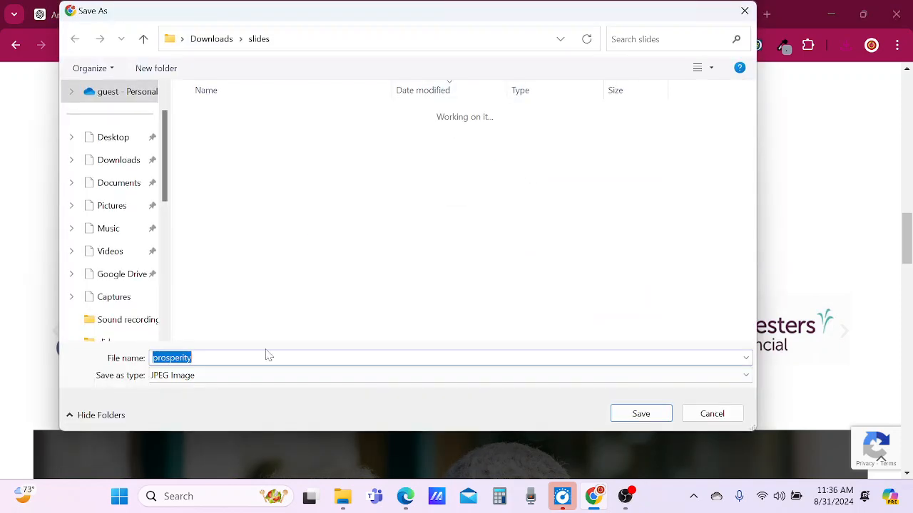
{"action": "left_click", "coordinate": [630, 418]}
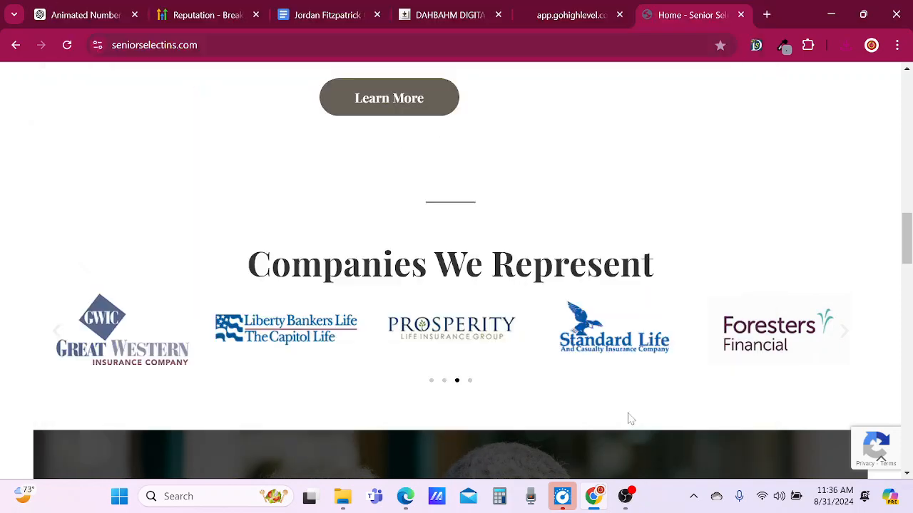
{"action": "right_click", "coordinate": [293, 342]}
{"action": "left_click", "coordinate": [388, 175]}
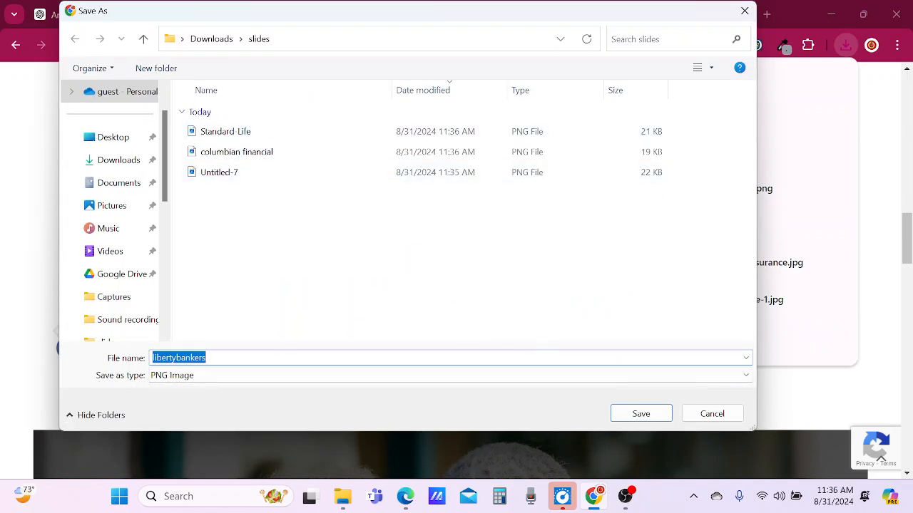
{"action": "left_click", "coordinate": [653, 420]}
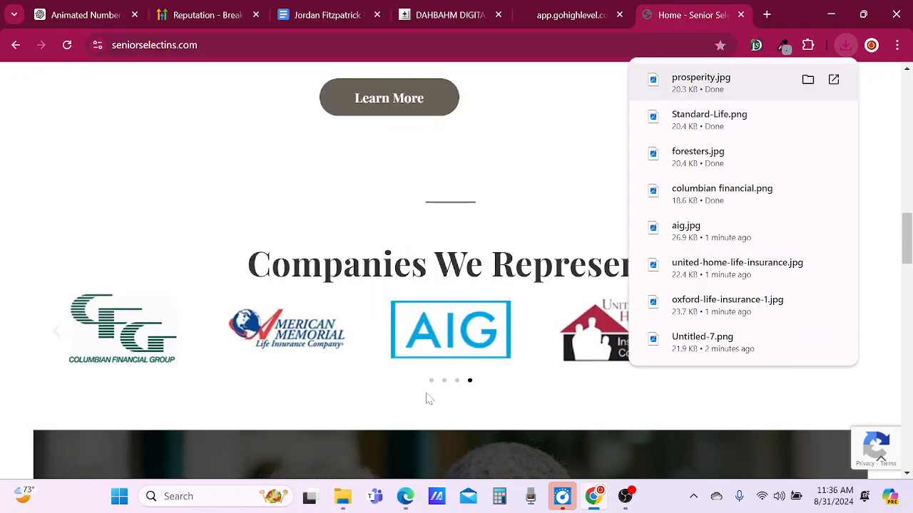
Return to the third slide and save the Great Western logo into the slides folder as the PNG image great-western-logo.
{"action": "left_click", "coordinate": [53, 339]}
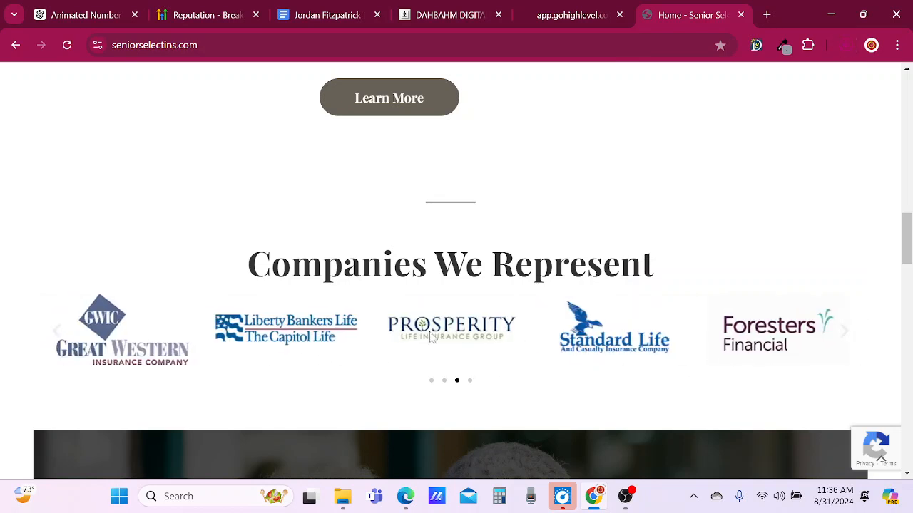
{"action": "right_click", "coordinate": [132, 346]}
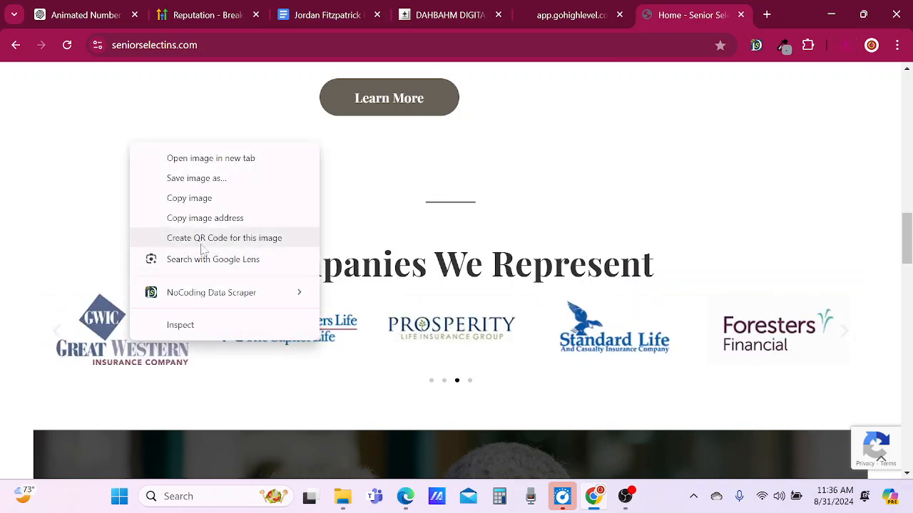
{"action": "left_click", "coordinate": [213, 180]}
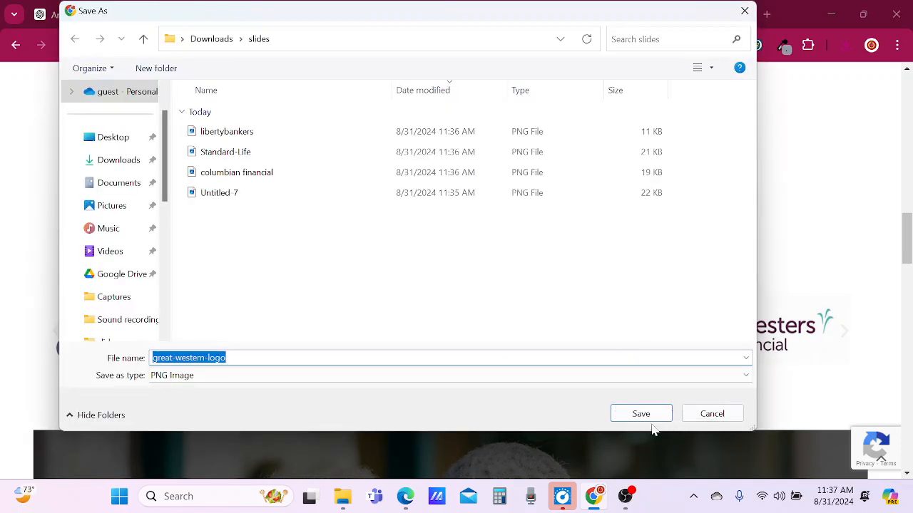
{"action": "left_click", "coordinate": [640, 413]}
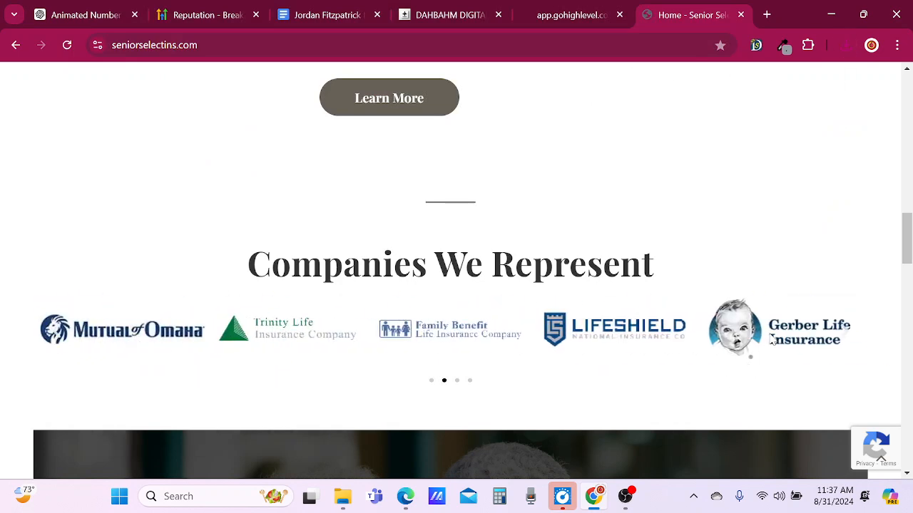
From the second slide, save the Gerber Life logo as gerber-life-insurance_logo_14956_widget_logo and the Lifeshield logo as download-6, both PNG, in the slides folder.
{"action": "right_click", "coordinate": [773, 342]}
{"action": "left_click", "coordinate": [689, 175]}
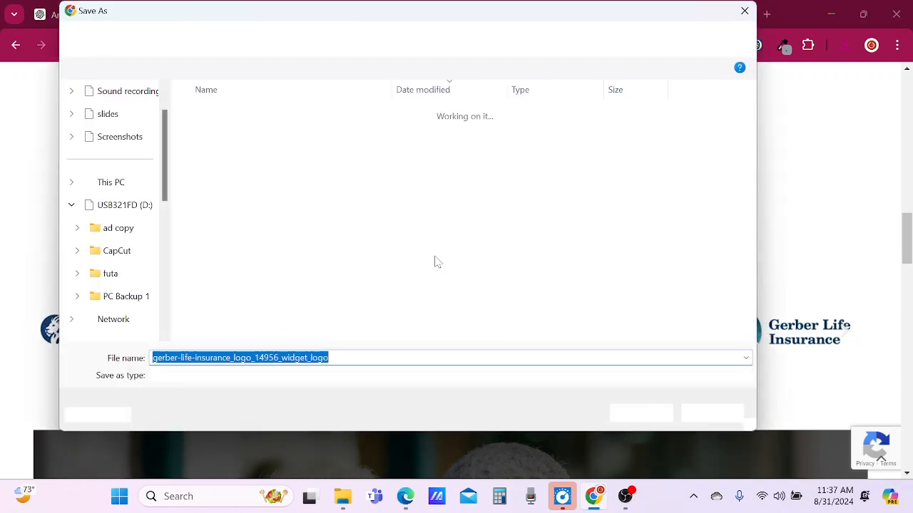
{"action": "left_click", "coordinate": [641, 413]}
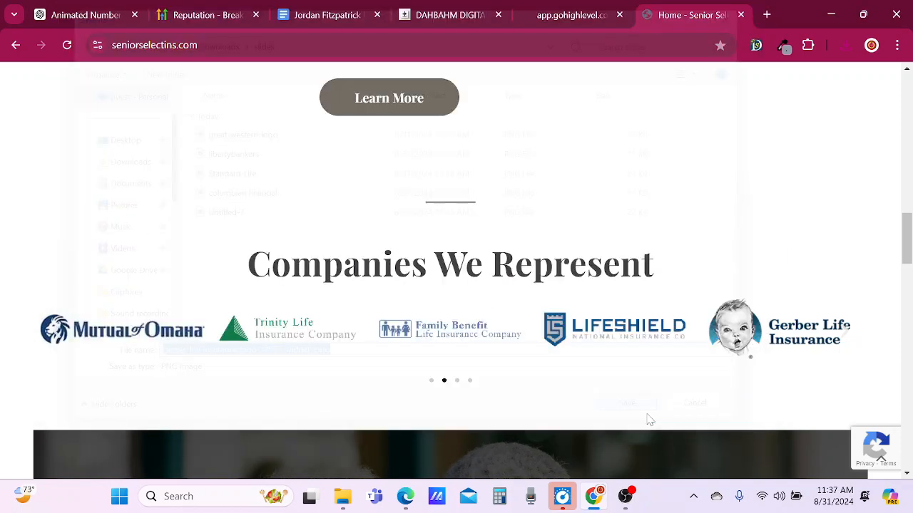
{"action": "right_click", "coordinate": [599, 332]}
{"action": "left_click", "coordinate": [663, 169]}
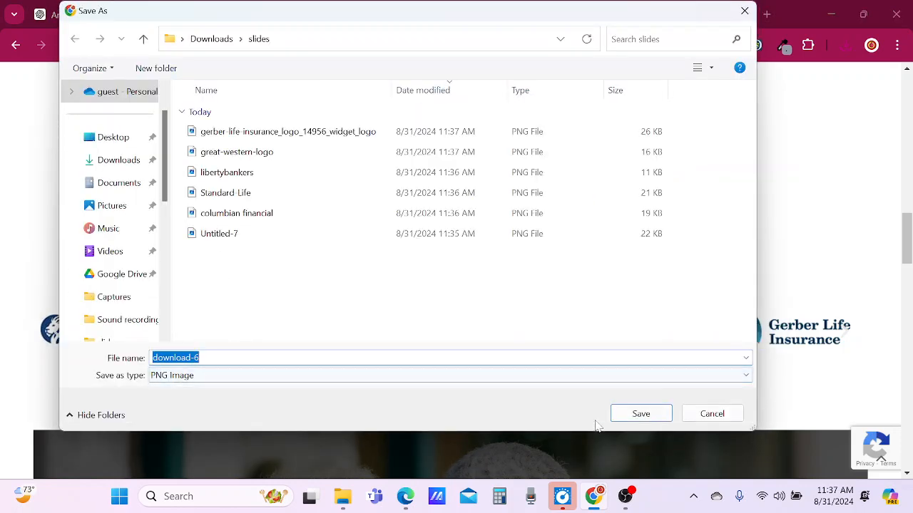
{"action": "left_click", "coordinate": [638, 420]}
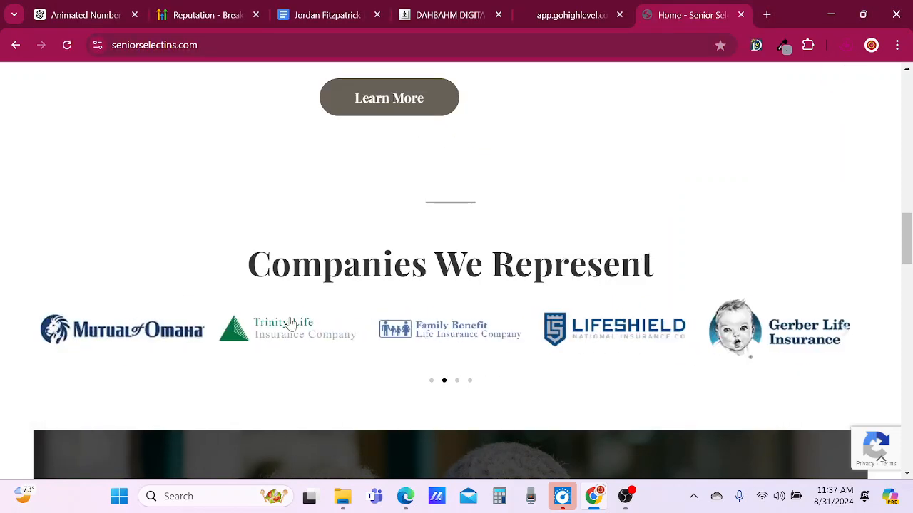
Save the Family Benefit Life Insurance logo from the carousel's second slide under its suggested file name.
{"action": "right_click", "coordinate": [440, 335]}
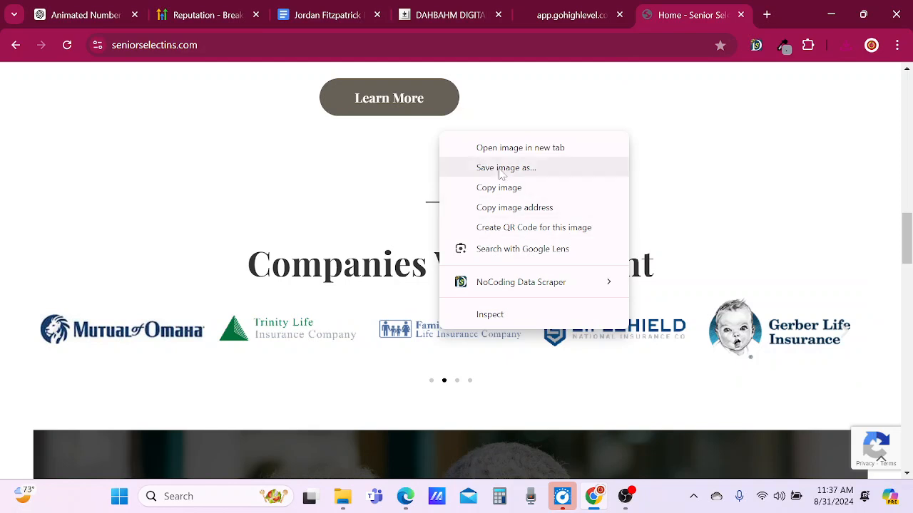
{"action": "left_click", "coordinate": [501, 171]}
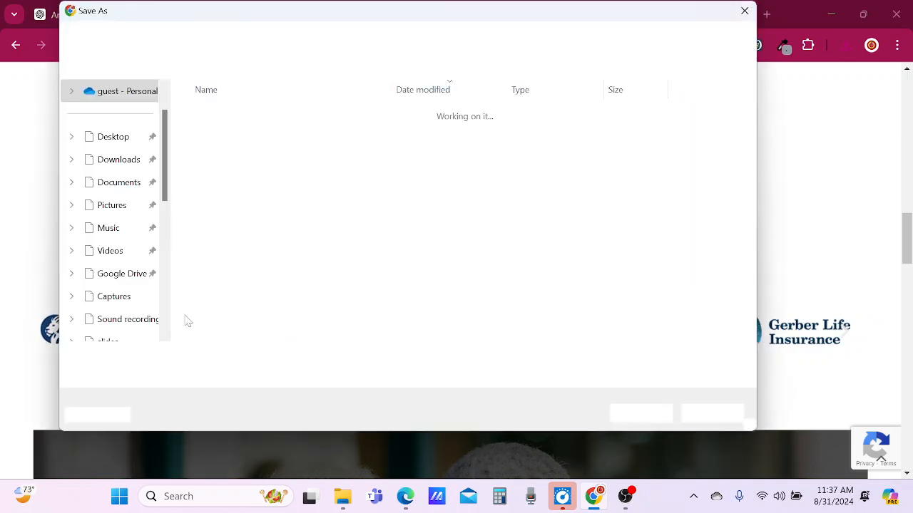
{"action": "left_click", "coordinate": [637, 414]}
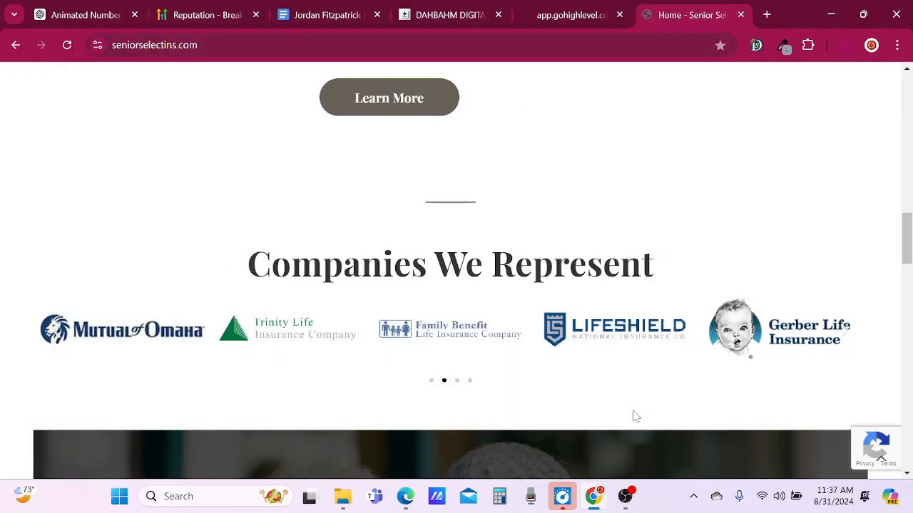
Save the Trinity Life logo as the PNG download-4 and the Mutual of Omaha logo as the JPEG image MOO in the slides folder.
{"action": "right_click", "coordinate": [281, 337]}
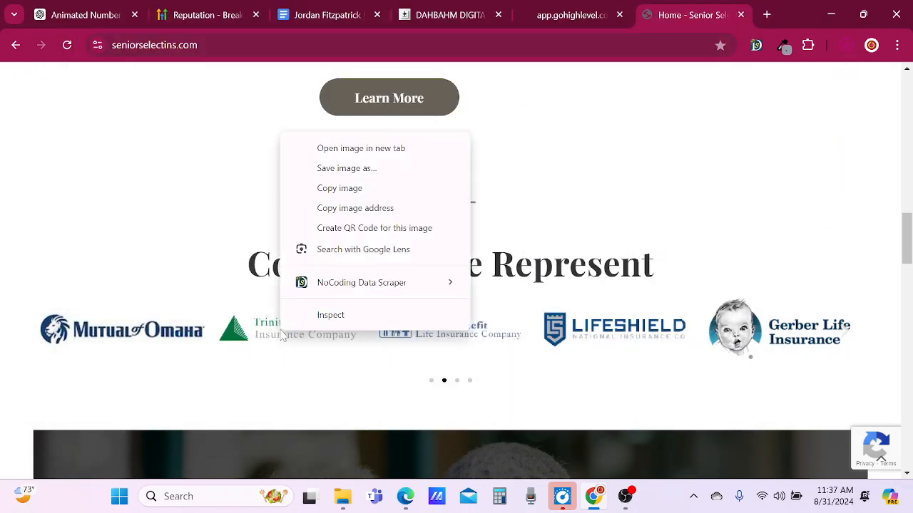
{"action": "left_click", "coordinate": [328, 187]}
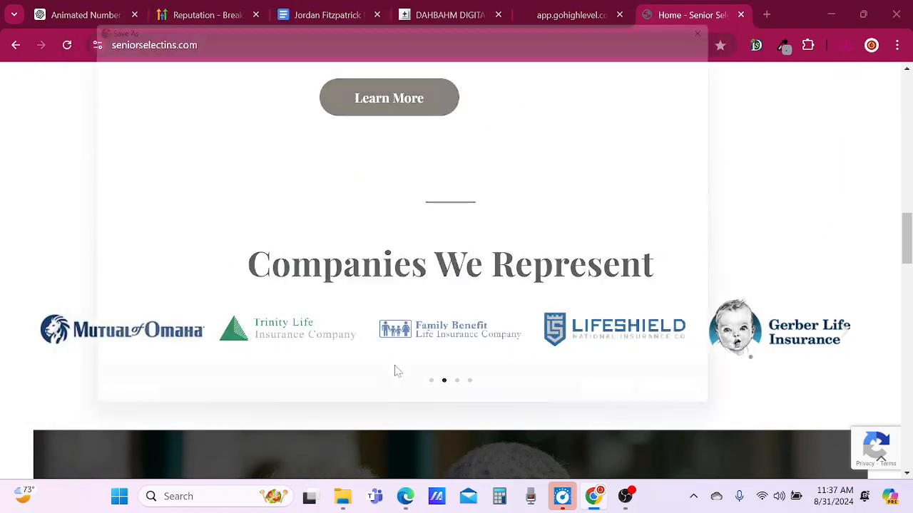
{"action": "left_click", "coordinate": [641, 414]}
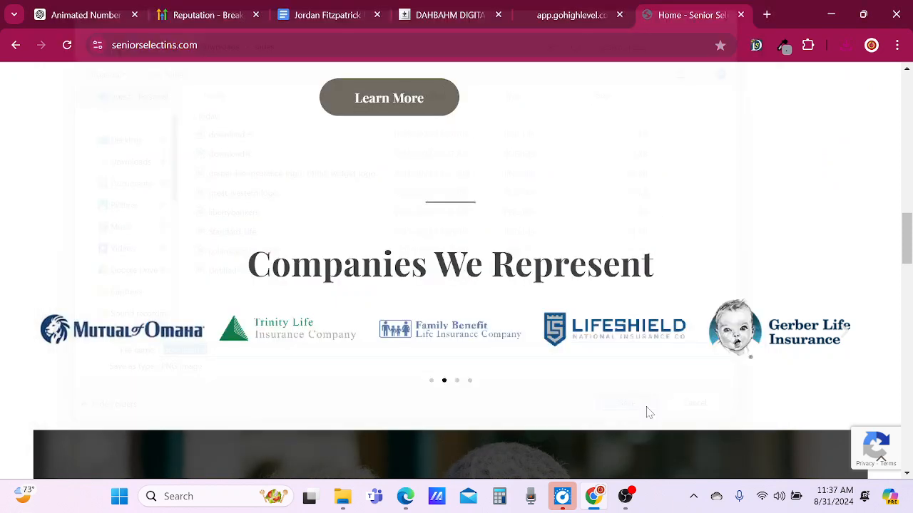
{"action": "right_click", "coordinate": [132, 332]}
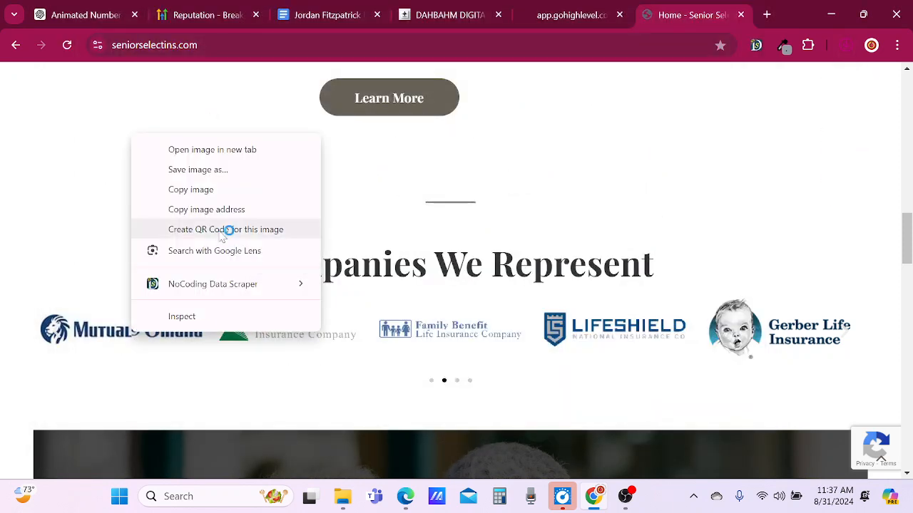
{"action": "left_click", "coordinate": [198, 170]}
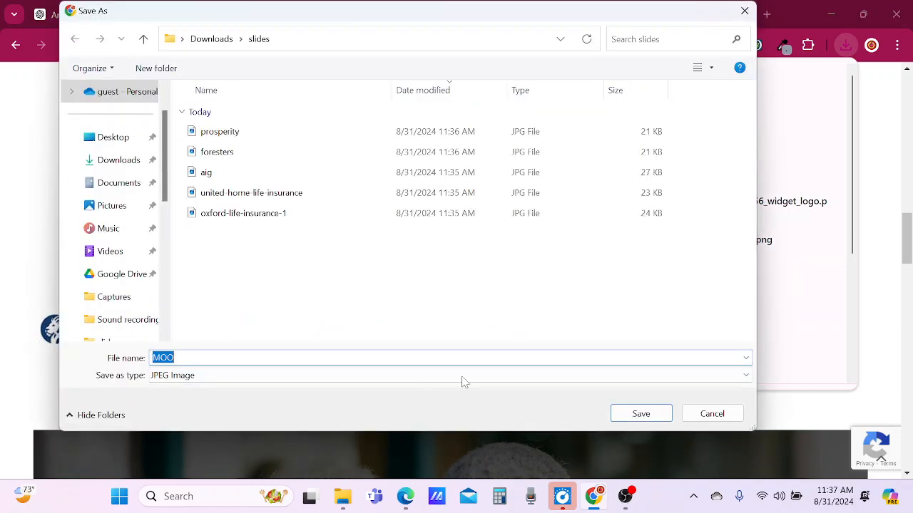
{"action": "left_click", "coordinate": [648, 414]}
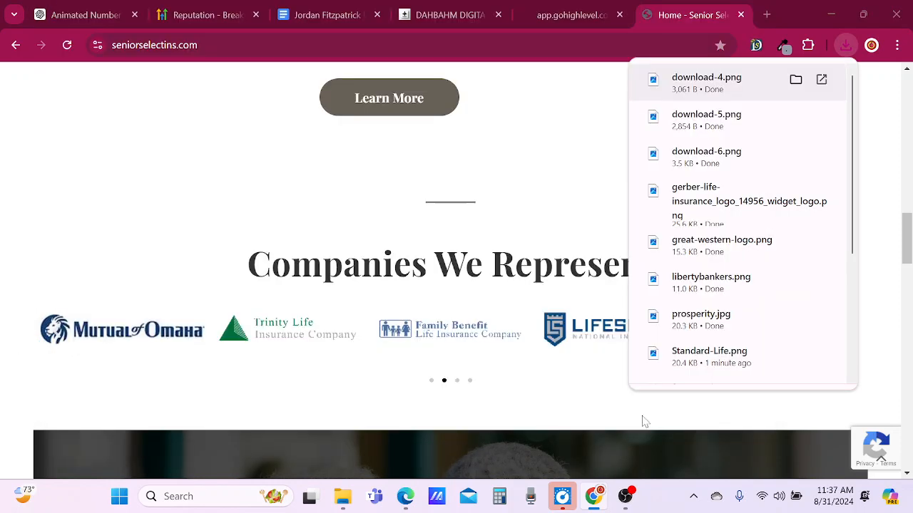
From the carousel's first slide, save the Transamerica logo as download-2 and the Americo logo as download-1, both PNG, in the slides folder.
{"action": "left_click", "coordinate": [54, 338]}
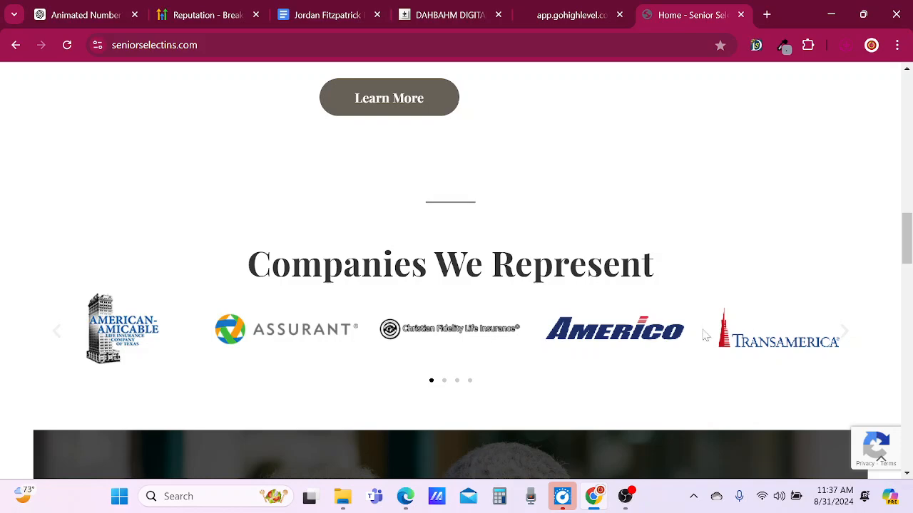
{"action": "right_click", "coordinate": [768, 343]}
{"action": "left_click", "coordinate": [647, 182]}
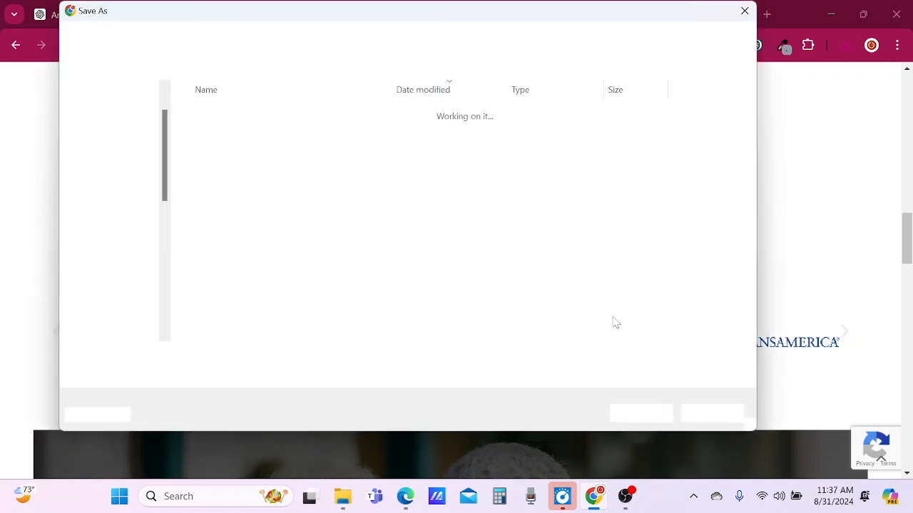
{"action": "left_click", "coordinate": [640, 414]}
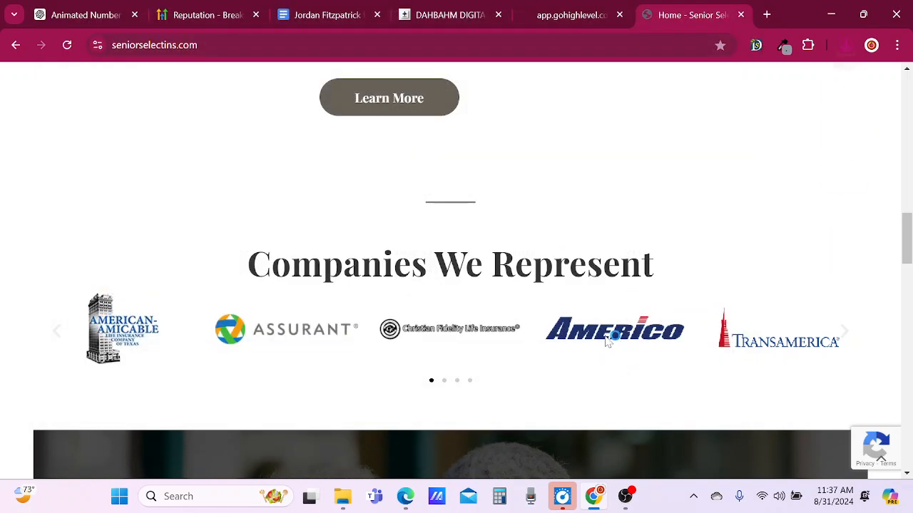
{"action": "right_click", "coordinate": [606, 342]}
{"action": "left_click", "coordinate": [665, 176]}
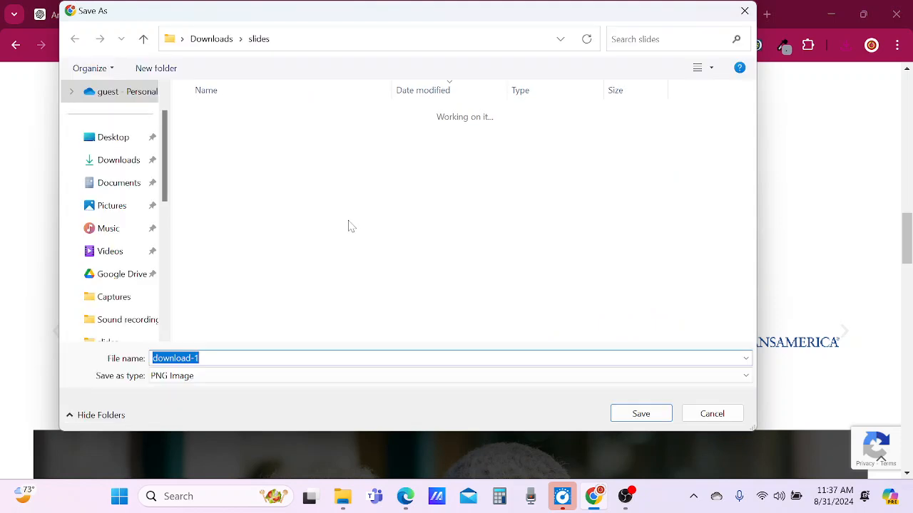
{"action": "left_click", "coordinate": [640, 415]}
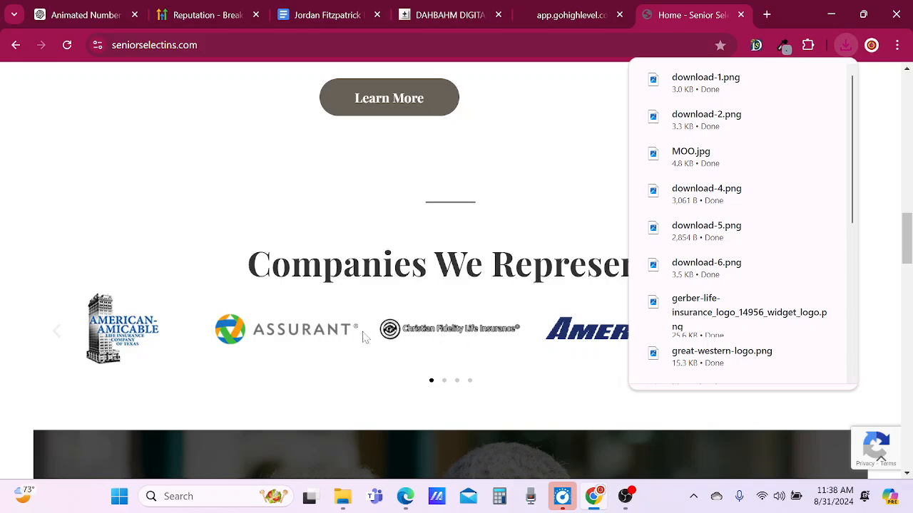
Save the Assurant logo as the PNG image assurant-logo and the American-Amicable logo under its suggested file name in the slides folder.
{"action": "right_click", "coordinate": [322, 328]}
{"action": "left_click", "coordinate": [382, 168]}
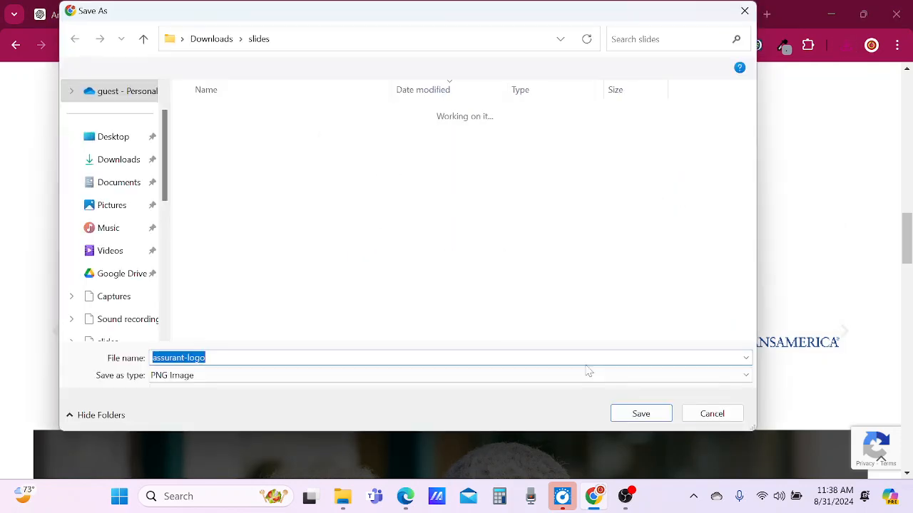
{"action": "left_click", "coordinate": [662, 416]}
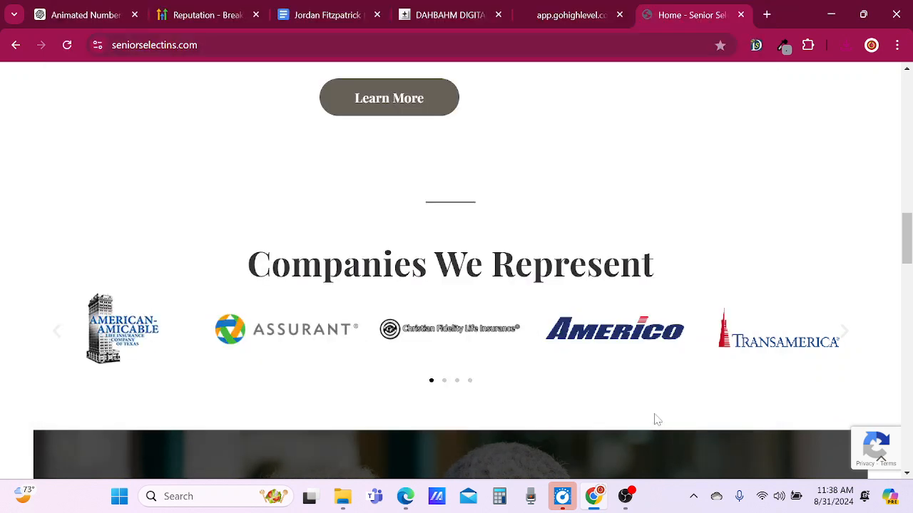
{"action": "right_click", "coordinate": [103, 327]}
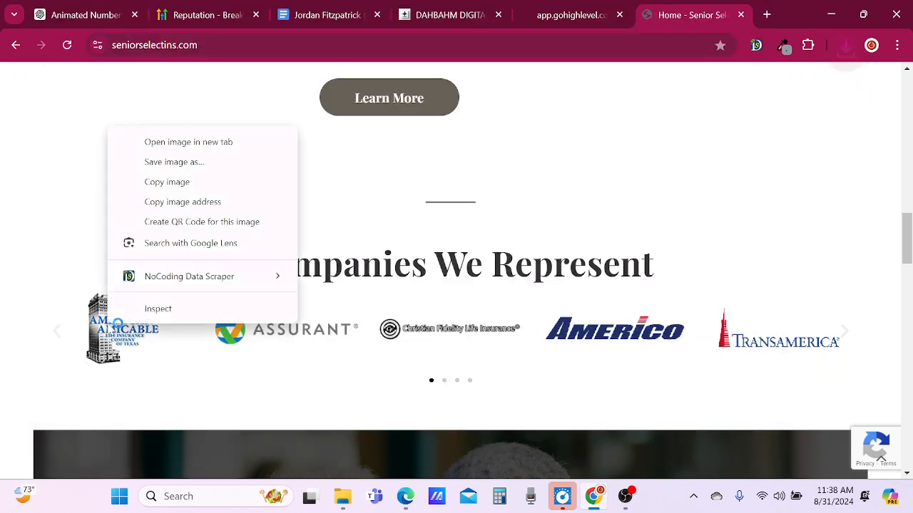
{"action": "left_click", "coordinate": [178, 168]}
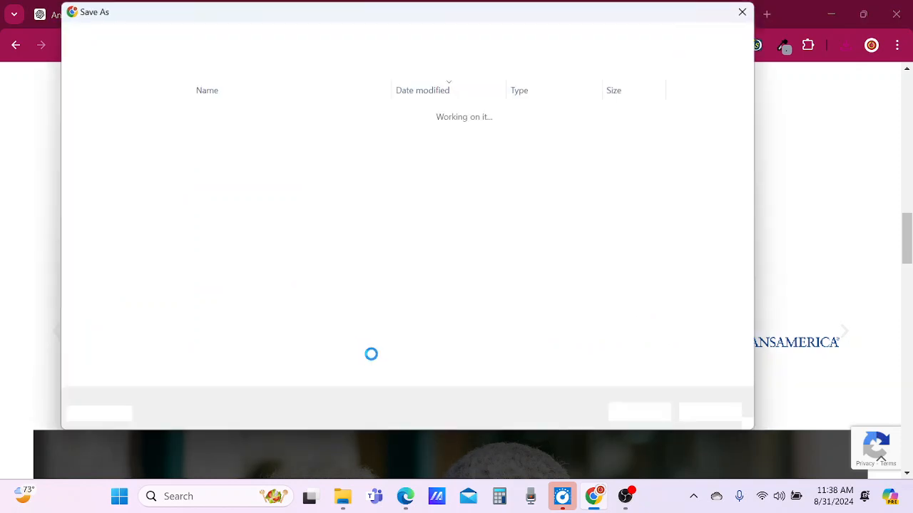
{"action": "left_click", "coordinate": [663, 417]}
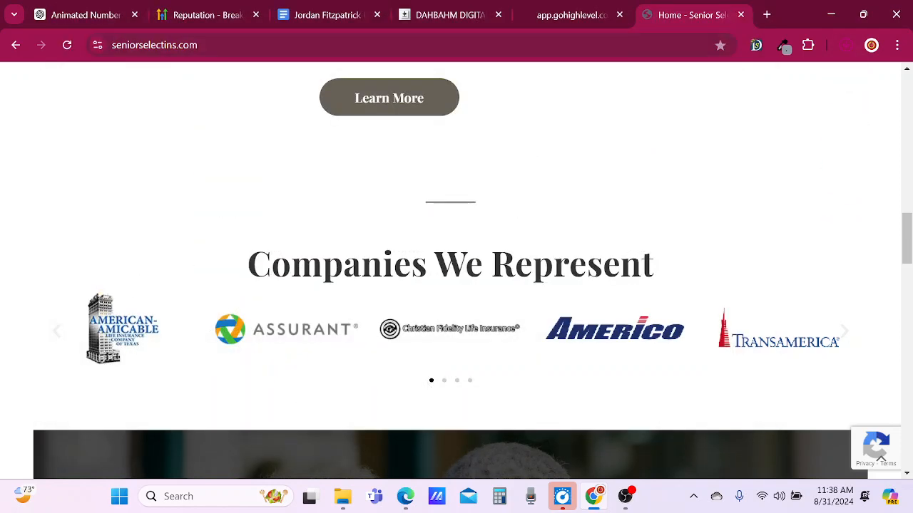
Return to the GoHighLevel page builder and add a fourth and a fifth slide to the Companies We Represent image slider.
{"action": "left_click", "coordinate": [561, 10]}
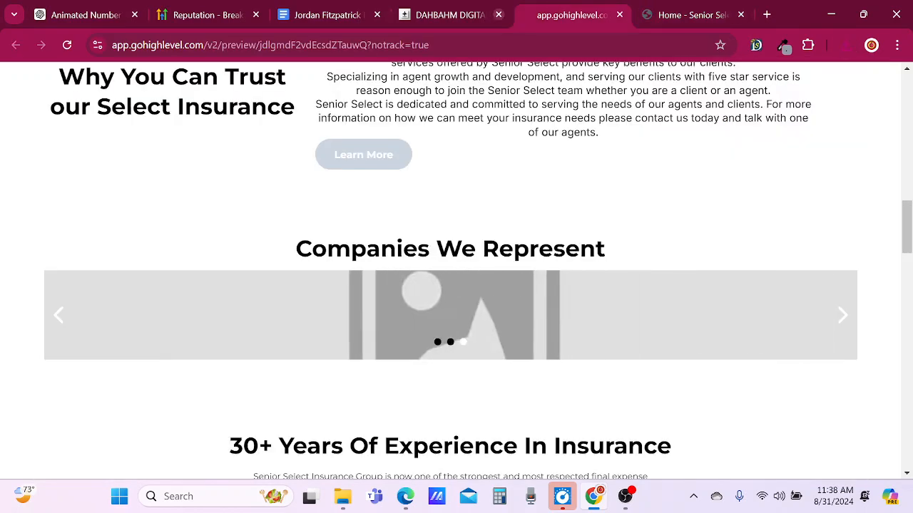
{"action": "scroll", "coordinate": [668, 167], "scroll_direction": "up", "scroll_amount": 5}
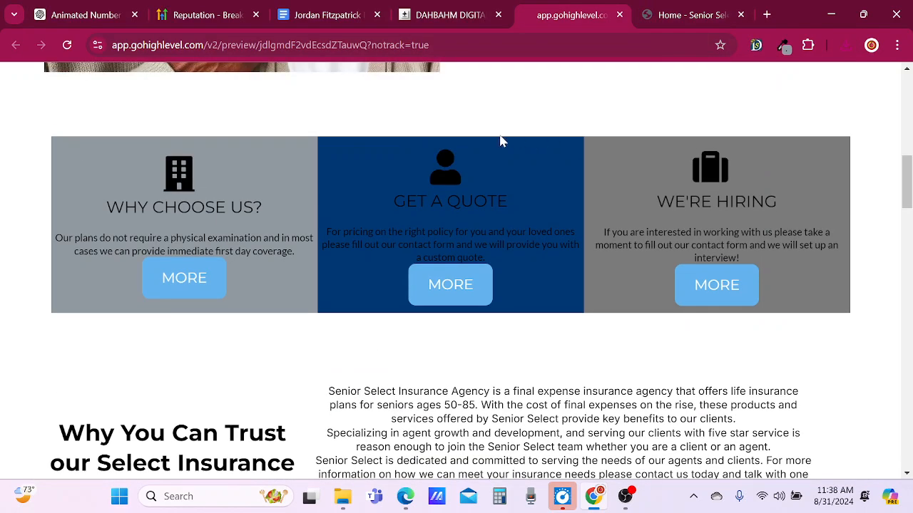
{"action": "left_click", "coordinate": [428, 14]}
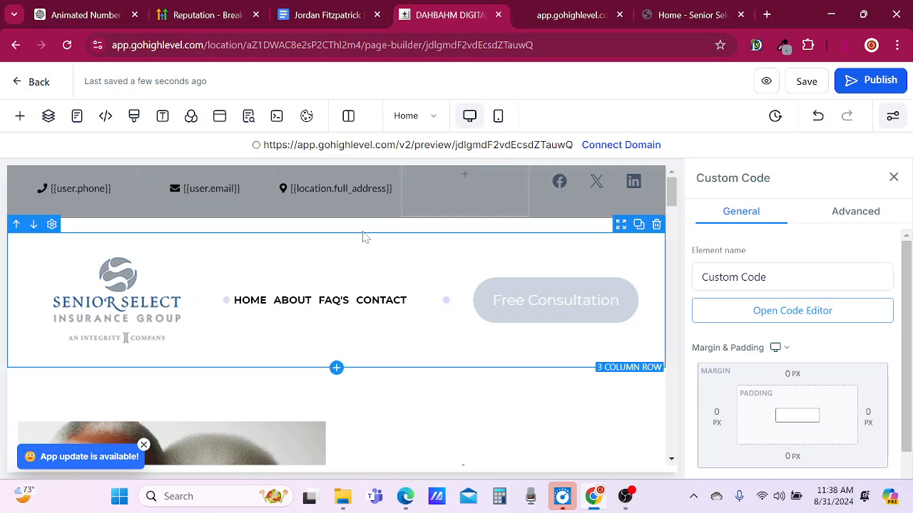
{"action": "scroll", "coordinate": [492, 285], "scroll_direction": "down", "scroll_amount": 1}
{"action": "scroll", "coordinate": [492, 286], "scroll_direction": "down", "scroll_amount": 7}
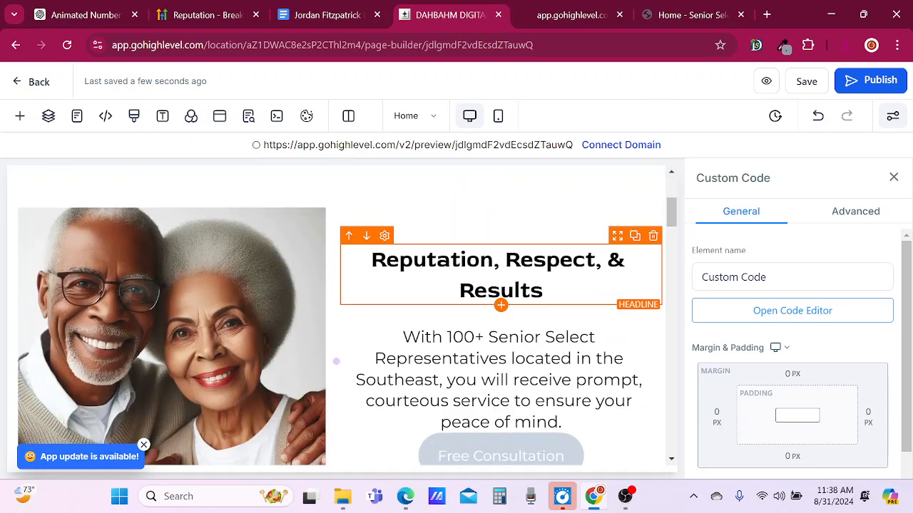
{"action": "scroll", "coordinate": [549, 338], "scroll_direction": "down", "scroll_amount": 6}
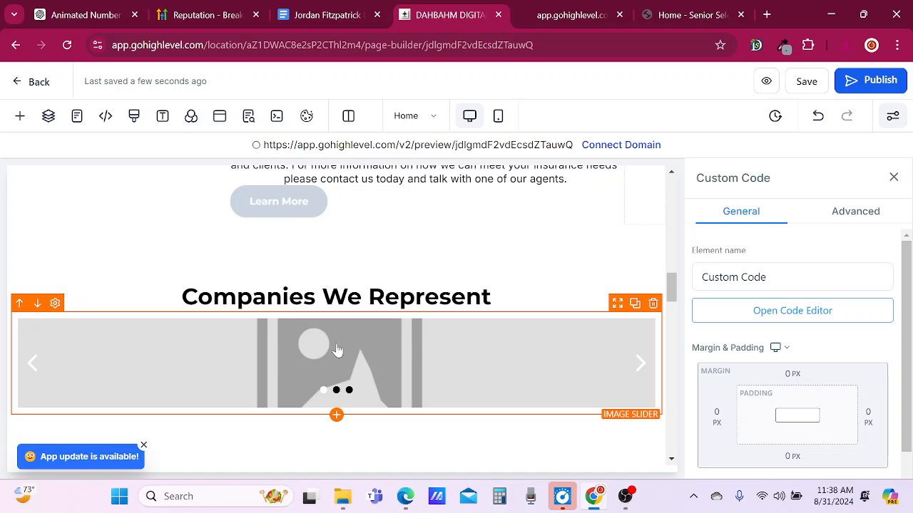
{"action": "scroll", "coordinate": [350, 349], "scroll_direction": "down", "scroll_amount": 1}
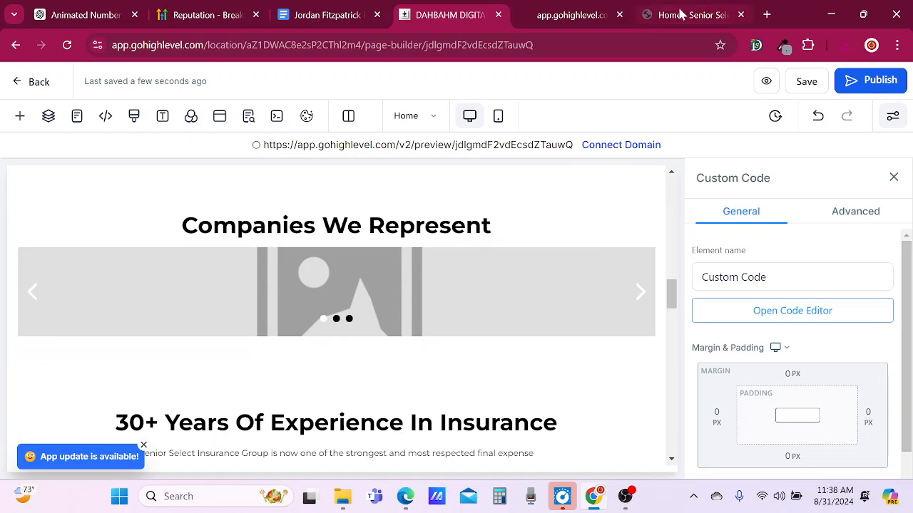
{"action": "left_click", "coordinate": [487, 315]}
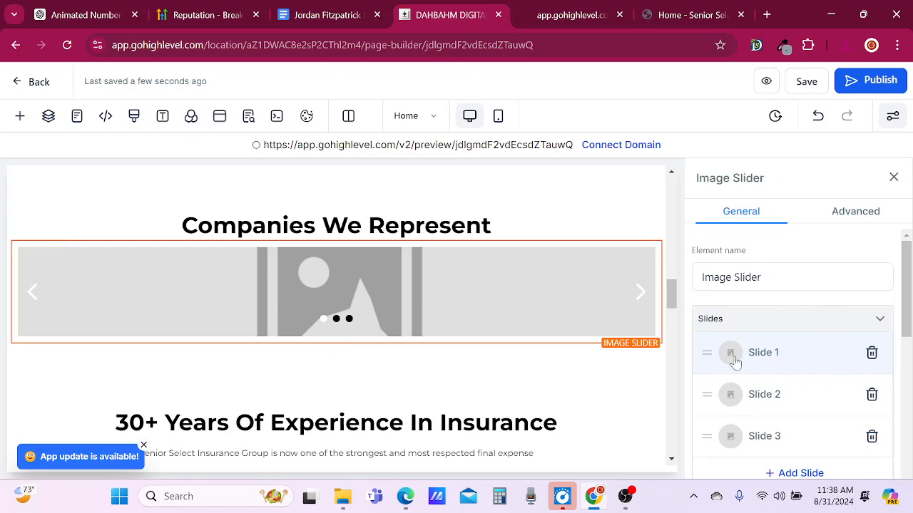
{"action": "scroll", "coordinate": [769, 361], "scroll_direction": "down", "scroll_amount": 1}
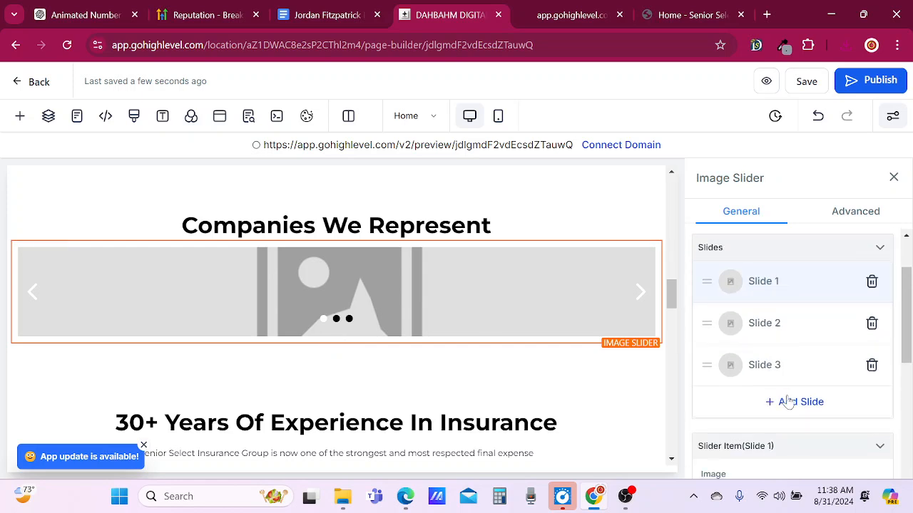
{"action": "left_click", "coordinate": [791, 405]}
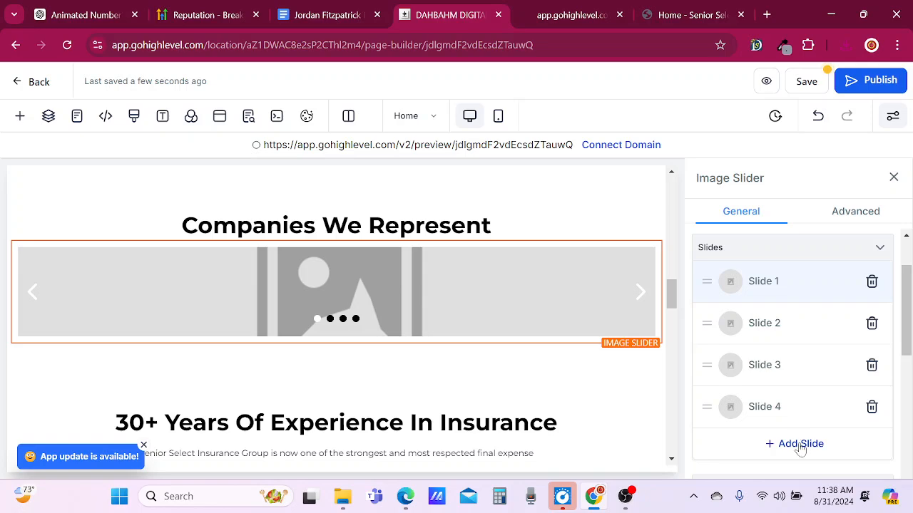
{"action": "left_click", "coordinate": [800, 443]}
{"action": "scroll", "coordinate": [786, 364], "scroll_direction": "down", "scroll_amount": 1}
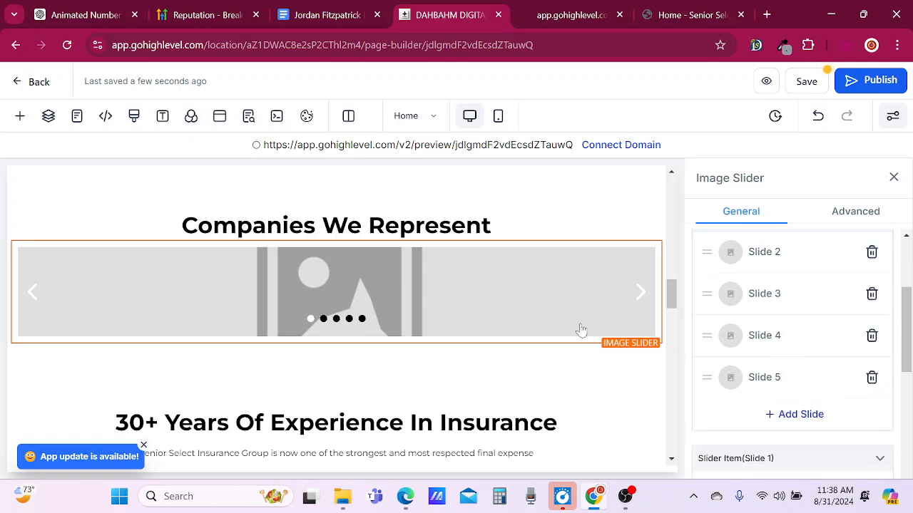
Go back to the original Senior Select site and review the logo groups on the carousel's fourth and third slides.
{"action": "left_click", "coordinate": [698, 16]}
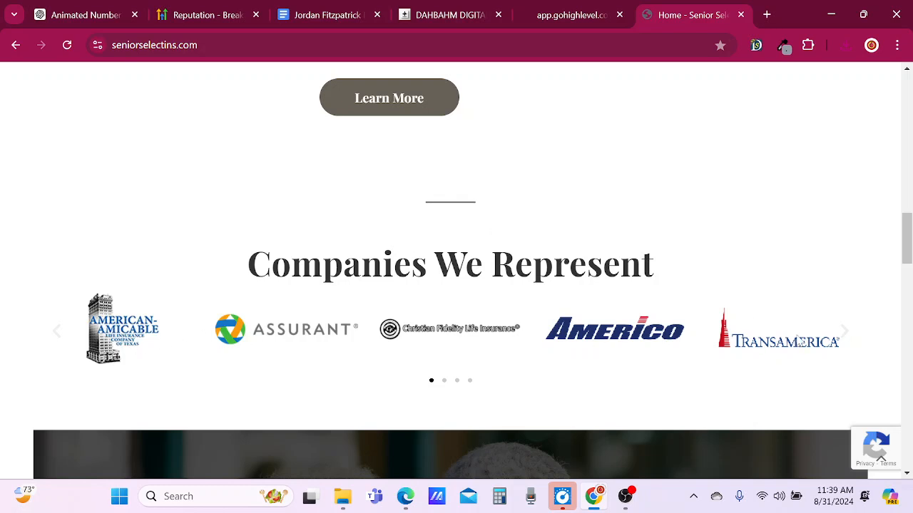
{"action": "left_click", "coordinate": [55, 340]}
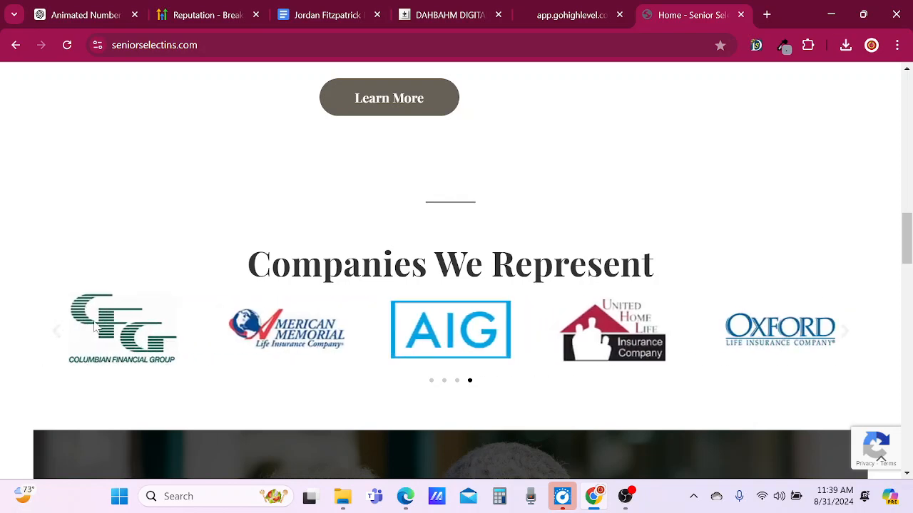
{"action": "left_click", "coordinate": [57, 335]}
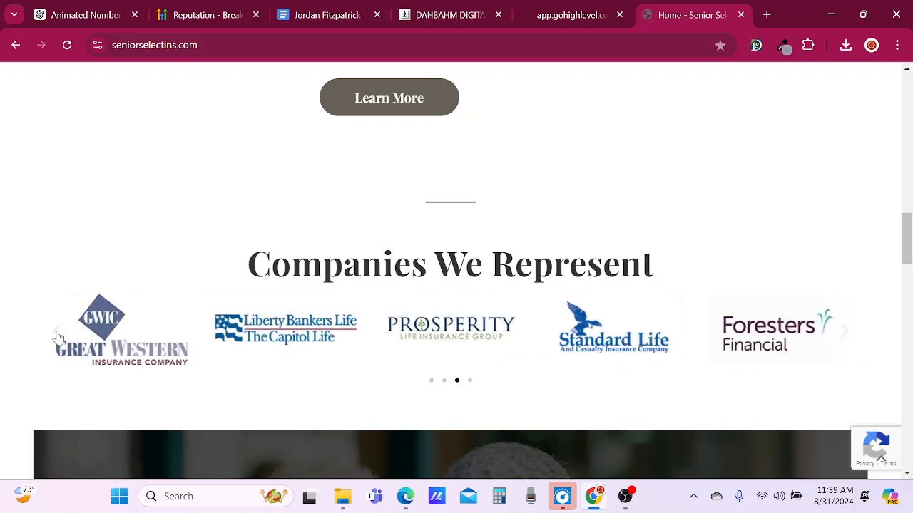
Open canva.com in a new browser tab.
{"action": "left_click", "coordinate": [768, 15]}
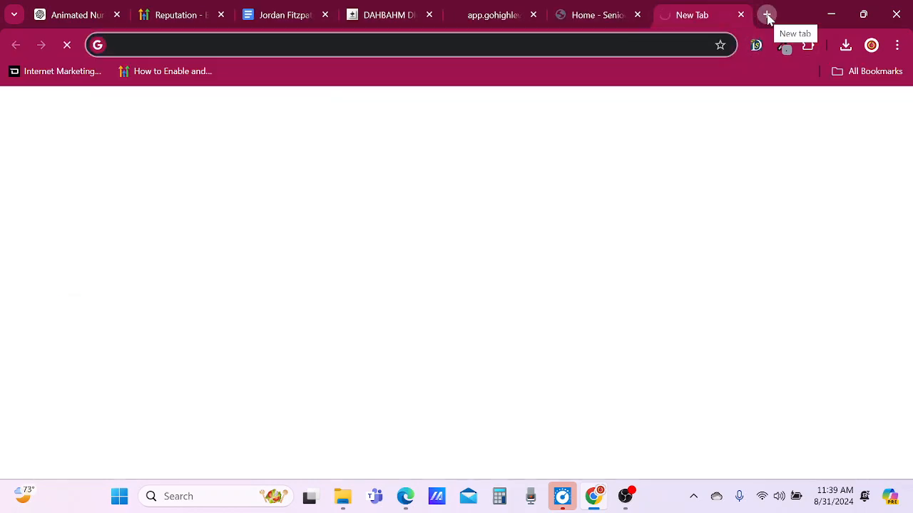
{"action": "type", "text": "canva.com"}
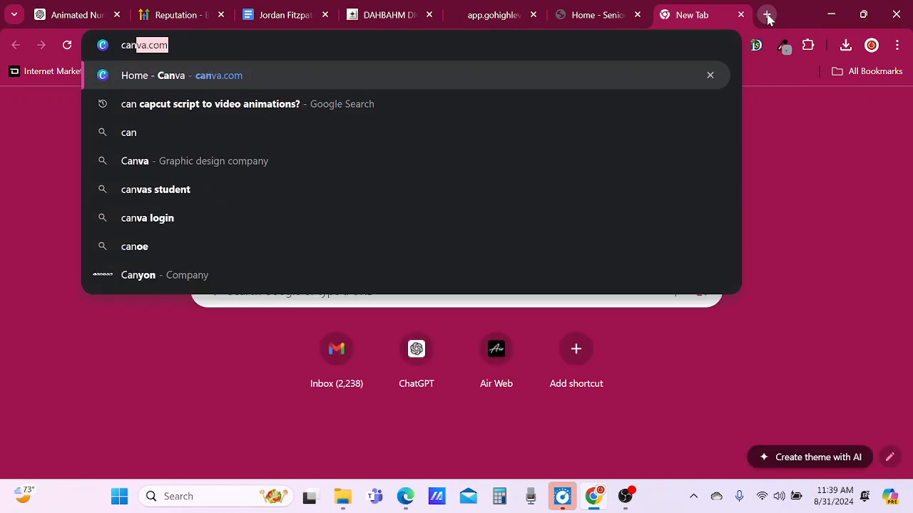
{"action": "key", "text": "Return"}
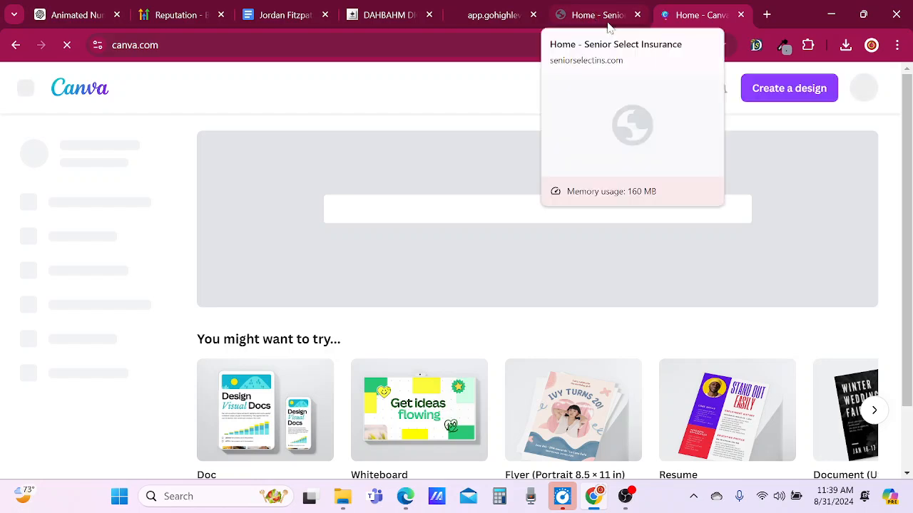
Check the rebuilt page's preview, and view the original site's Companies We Represent carousel for comparison.
{"action": "left_click", "coordinate": [474, 16]}
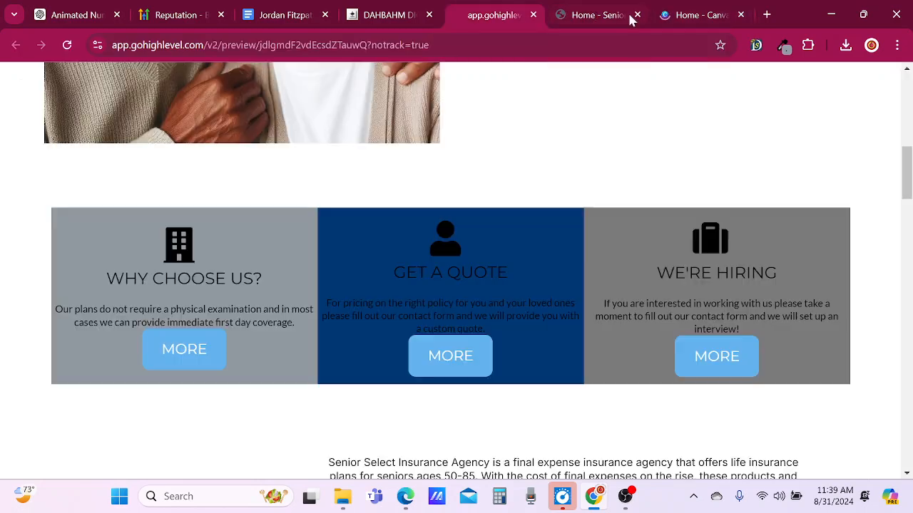
{"action": "left_click", "coordinate": [578, 19]}
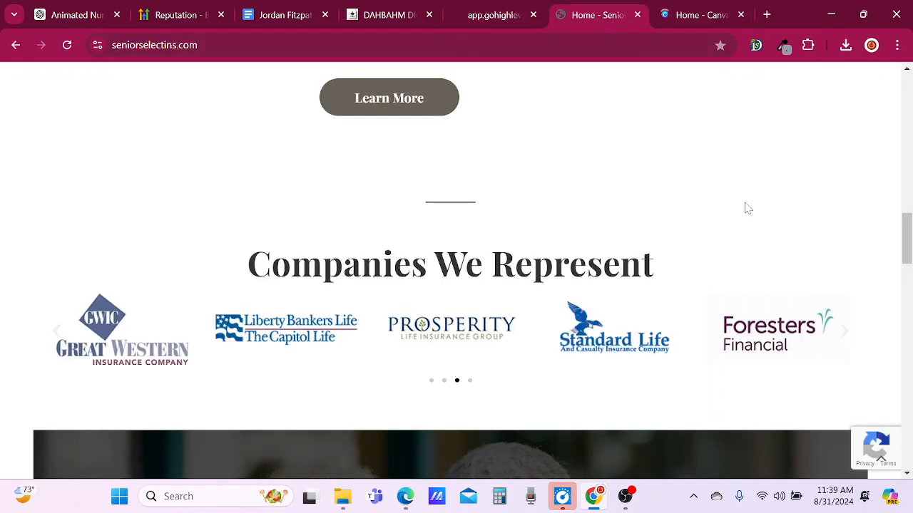
{"action": "scroll", "coordinate": [654, 271], "scroll_direction": "down", "scroll_amount": 4}
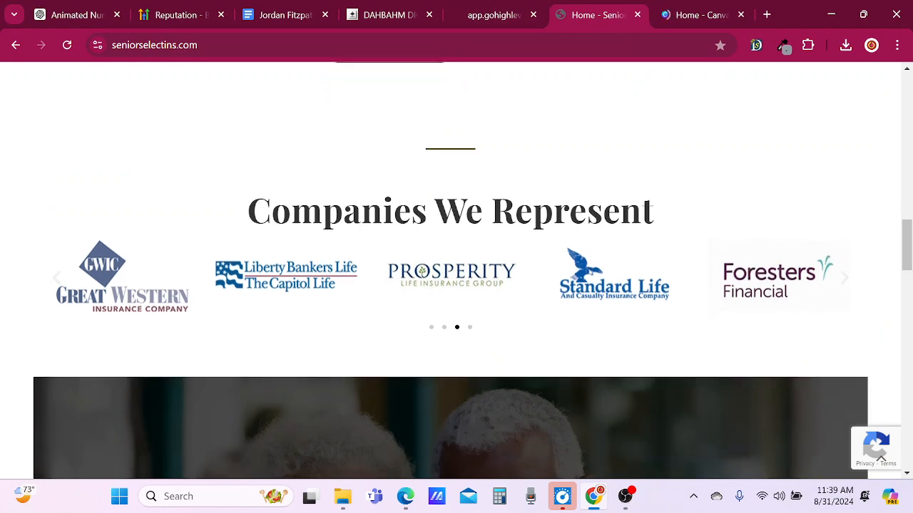
Compare the original site's 30+ Years Of Experience counters with the rebuilt section in the page builder, and open the page's tracking code.
{"action": "scroll", "coordinate": [655, 271], "scroll_direction": "down", "scroll_amount": 2}
{"action": "scroll", "coordinate": [654, 271], "scroll_direction": "up", "scroll_amount": 1}
{"action": "scroll", "coordinate": [654, 271], "scroll_direction": "down", "scroll_amount": 1}
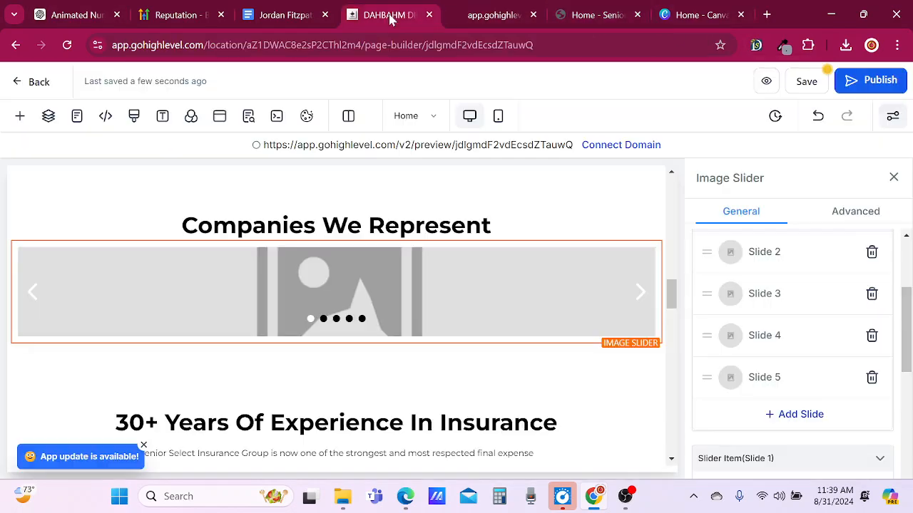
{"action": "left_click", "coordinate": [410, 14]}
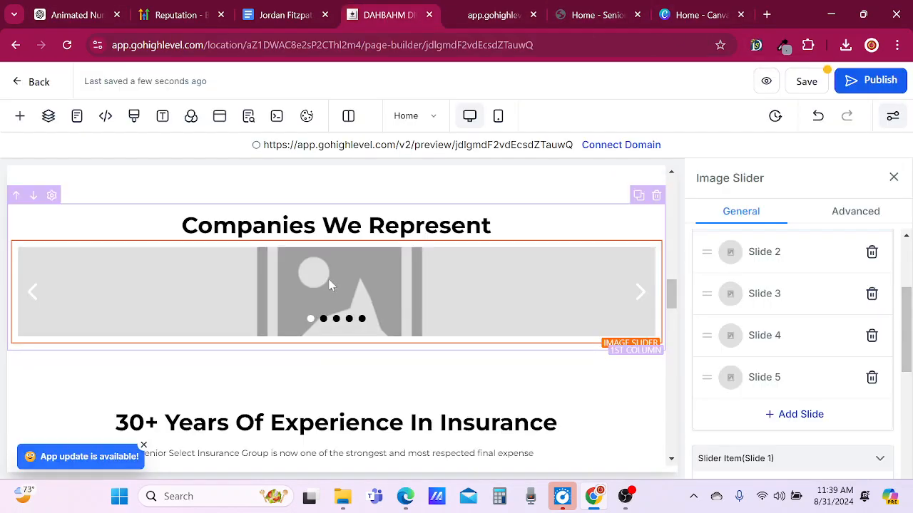
{"action": "scroll", "coordinate": [309, 265], "scroll_direction": "down", "scroll_amount": 5}
{"action": "scroll", "coordinate": [162, 233], "scroll_direction": "up", "scroll_amount": 2}
{"action": "scroll", "coordinate": [162, 234], "scroll_direction": "up", "scroll_amount": 1}
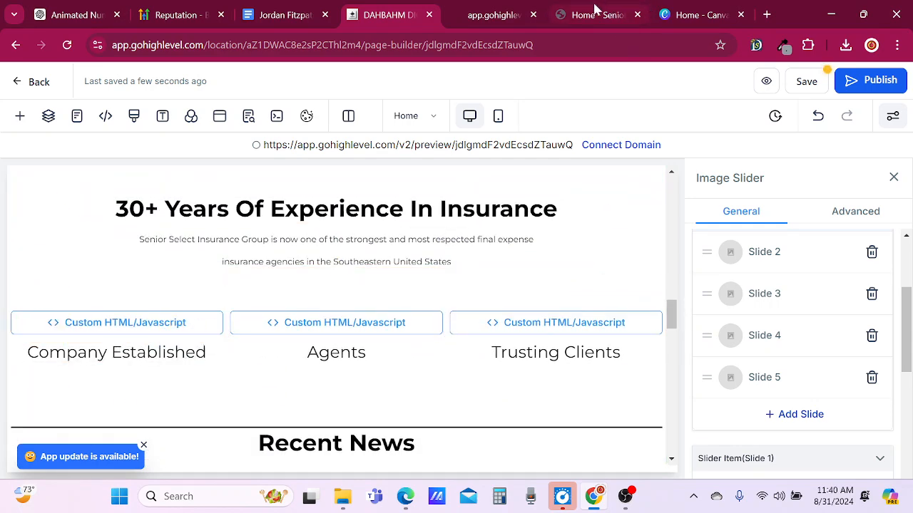
{"action": "left_click", "coordinate": [106, 118]}
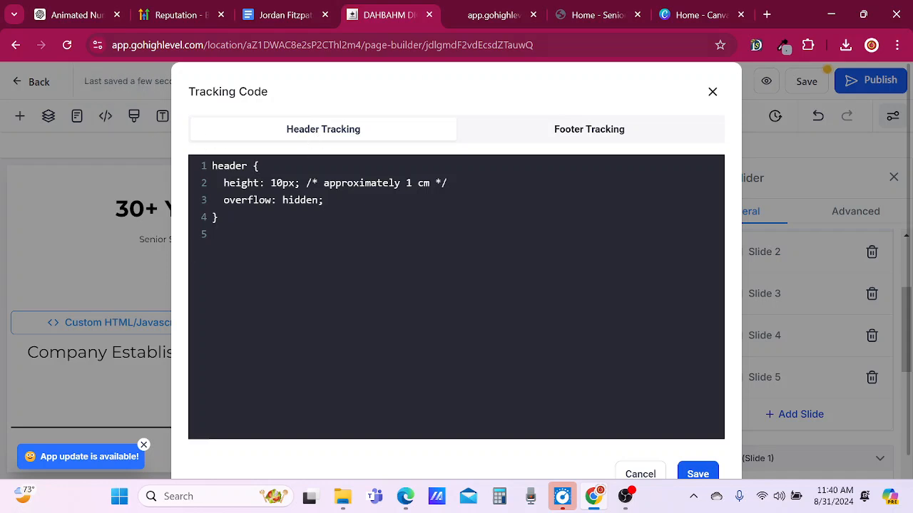
Switch to ChatGPT and review the animated number counter request, its code snippets and the notes on customizing the counter.
{"action": "left_click", "coordinate": [82, 14]}
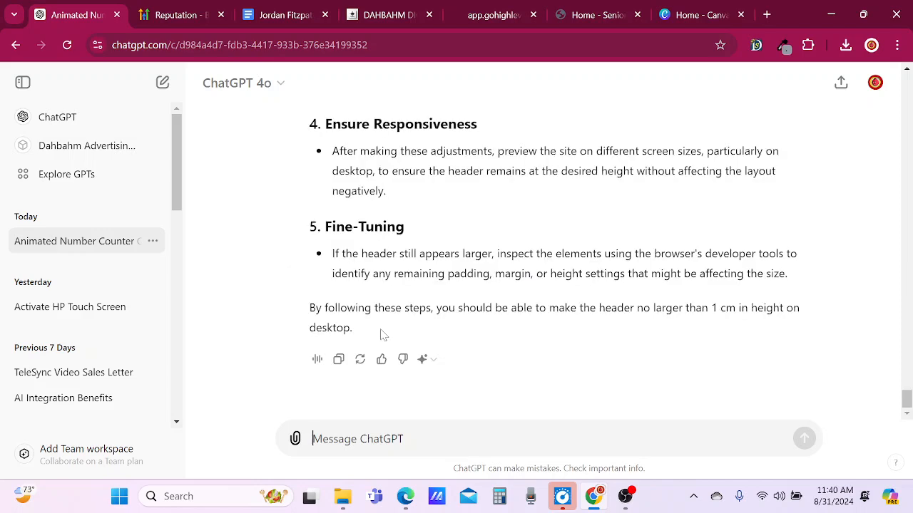
{"action": "scroll", "coordinate": [907, 391], "scroll_direction": "up", "scroll_amount": 2}
{"action": "left_click_drag", "start_coordinate": [906, 390], "coordinate": [907, 77]}
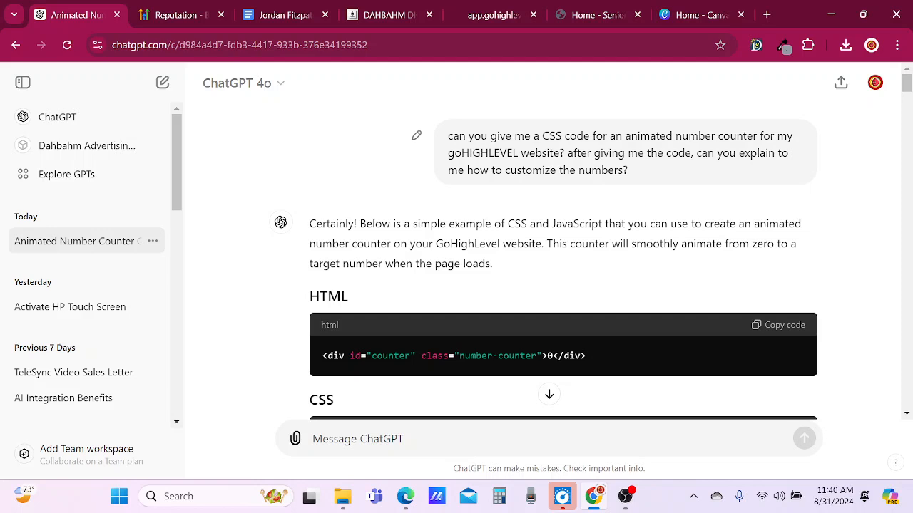
{"action": "left_click_drag", "start_coordinate": [560, 152], "coordinate": [642, 171]}
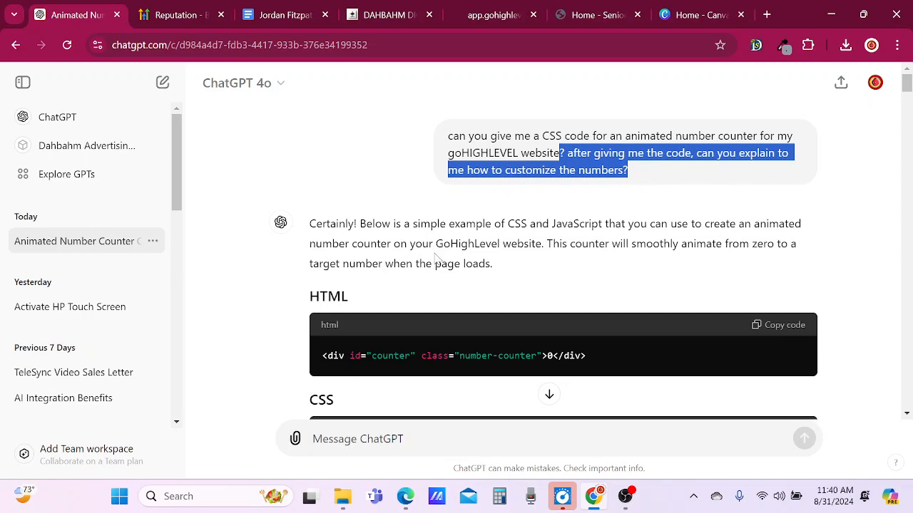
{"action": "scroll", "coordinate": [436, 259], "scroll_direction": "down", "scroll_amount": 3}
{"action": "scroll", "coordinate": [436, 259], "scroll_direction": "down", "scroll_amount": 6}
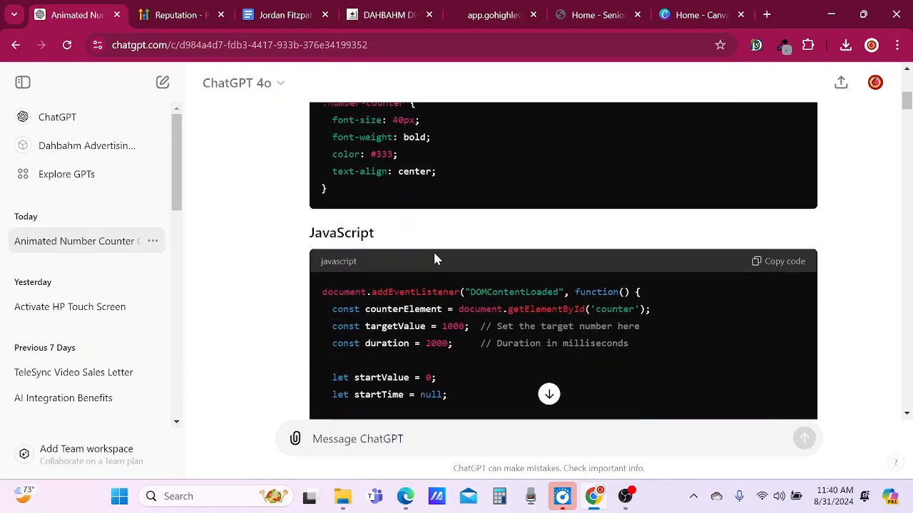
{"action": "scroll", "coordinate": [437, 259], "scroll_direction": "down", "scroll_amount": 4}
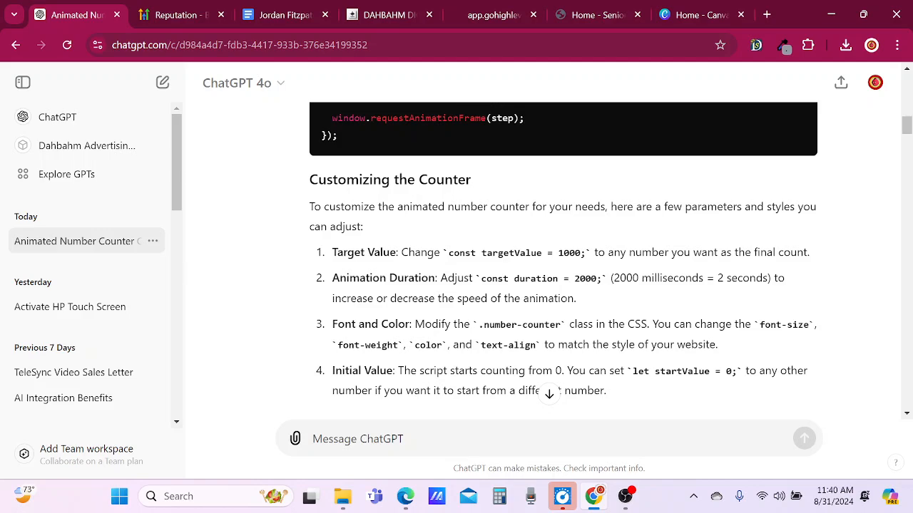
{"action": "scroll", "coordinate": [358, 293], "scroll_direction": "down", "scroll_amount": 1}
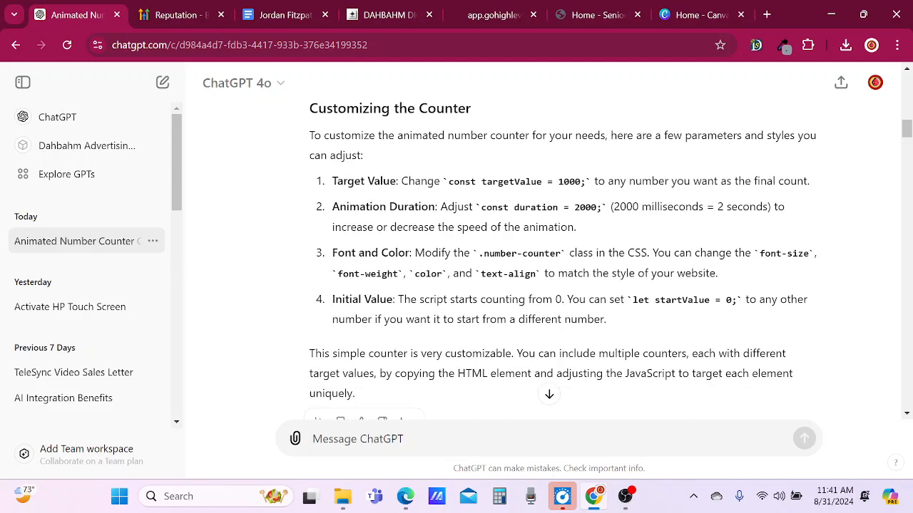
Read ChatGPT's answer on using all three codes, and copy the HTML counter snippet from Step 1.
{"action": "scroll", "coordinate": [487, 335], "scroll_direction": "down", "scroll_amount": 1}
{"action": "scroll", "coordinate": [440, 323], "scroll_direction": "down", "scroll_amount": 1}
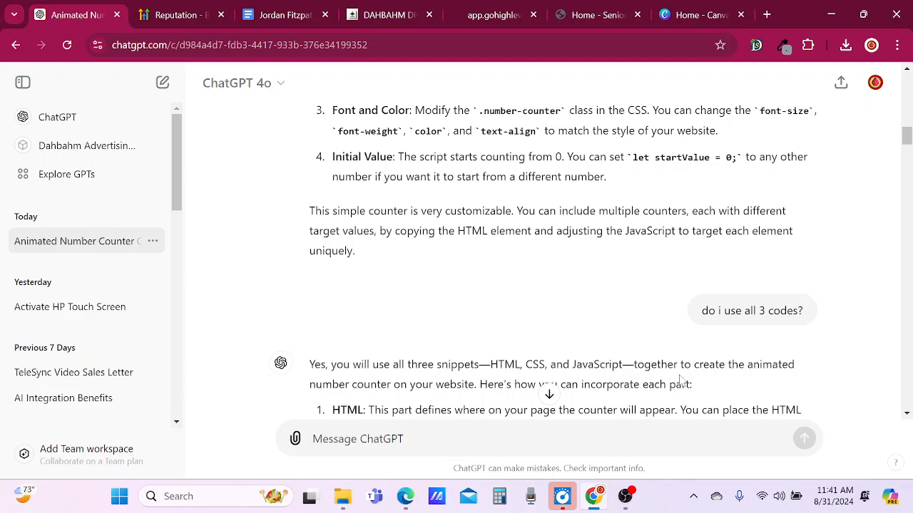
{"action": "scroll", "coordinate": [733, 360], "scroll_direction": "down", "scroll_amount": 1}
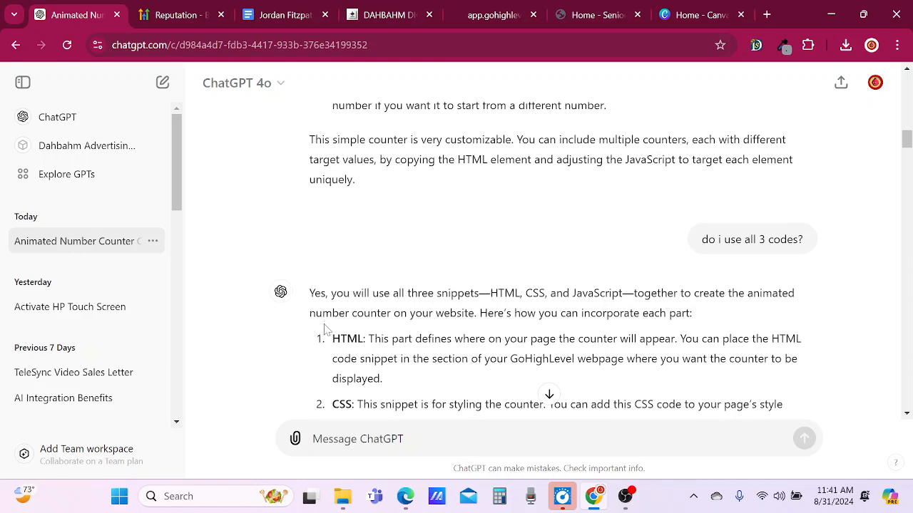
{"action": "scroll", "coordinate": [328, 328], "scroll_direction": "down", "scroll_amount": 1}
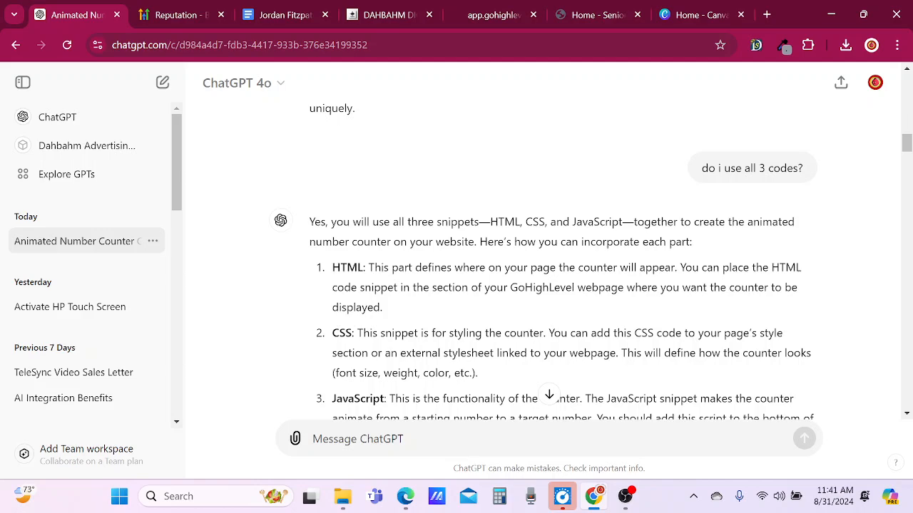
{"action": "scroll", "coordinate": [329, 343], "scroll_direction": "down", "scroll_amount": 1}
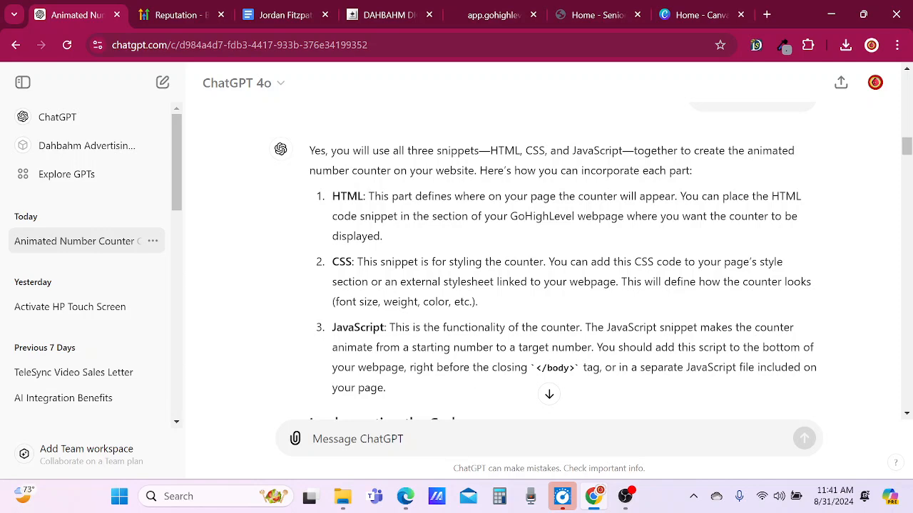
{"action": "scroll", "coordinate": [440, 325], "scroll_direction": "down", "scroll_amount": 1}
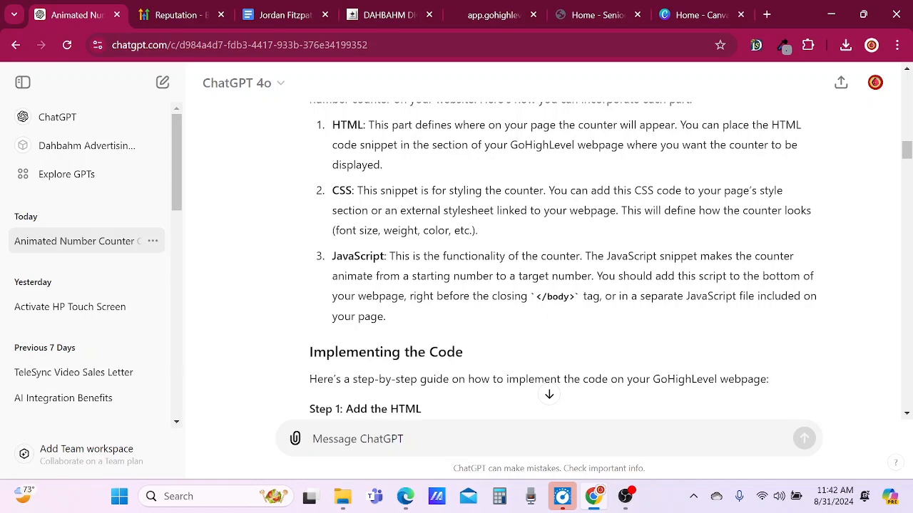
{"action": "scroll", "coordinate": [564, 257], "scroll_direction": "down", "scroll_amount": 1}
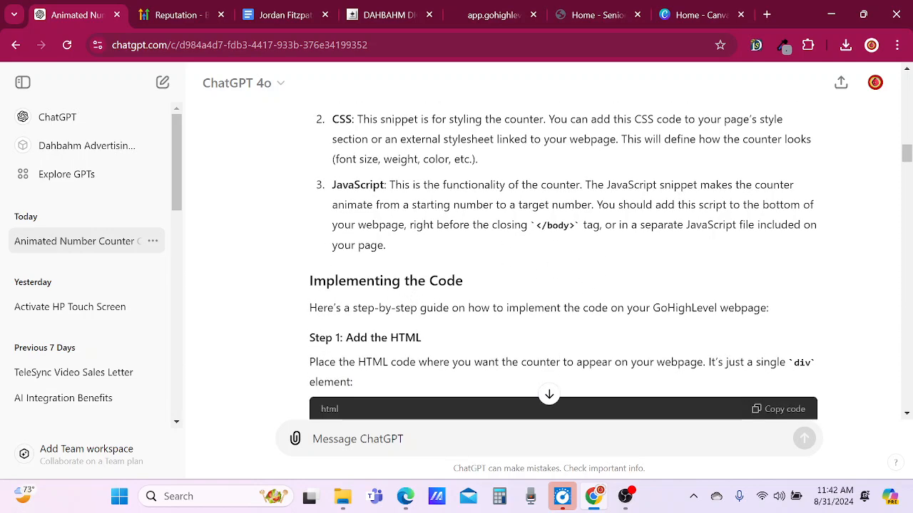
{"action": "scroll", "coordinate": [563, 285], "scroll_direction": "down", "scroll_amount": 2}
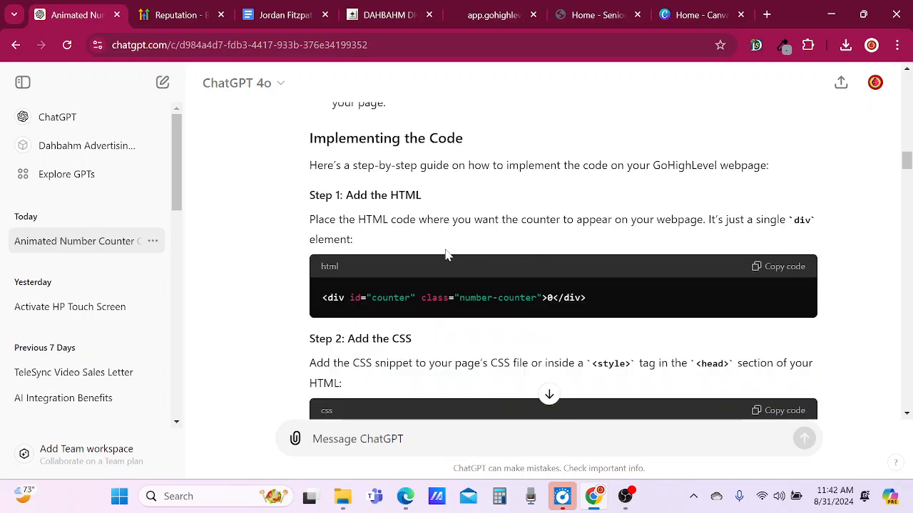
{"action": "left_click", "coordinate": [789, 268]}
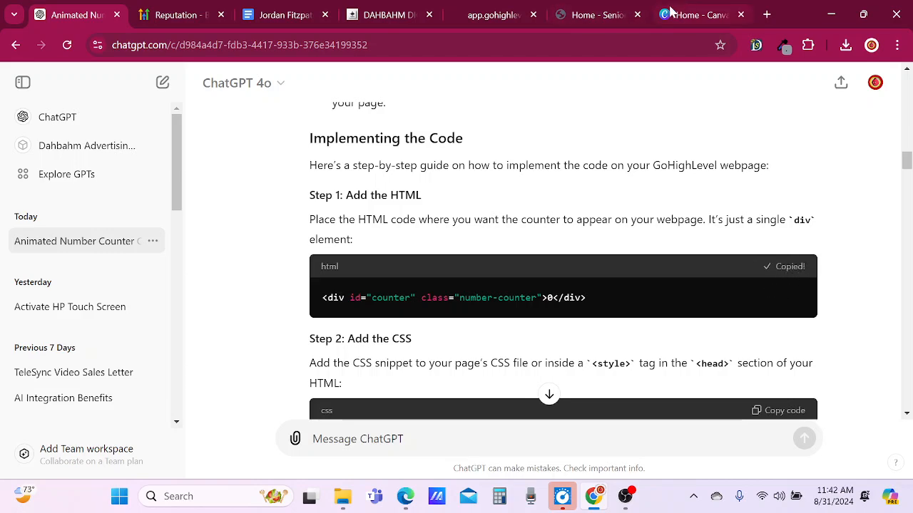
Return to the GoHighLevel page builder, close the tracking code without changes, and look through the sections around the 30+ Years counters.
{"action": "left_click", "coordinate": [385, 16]}
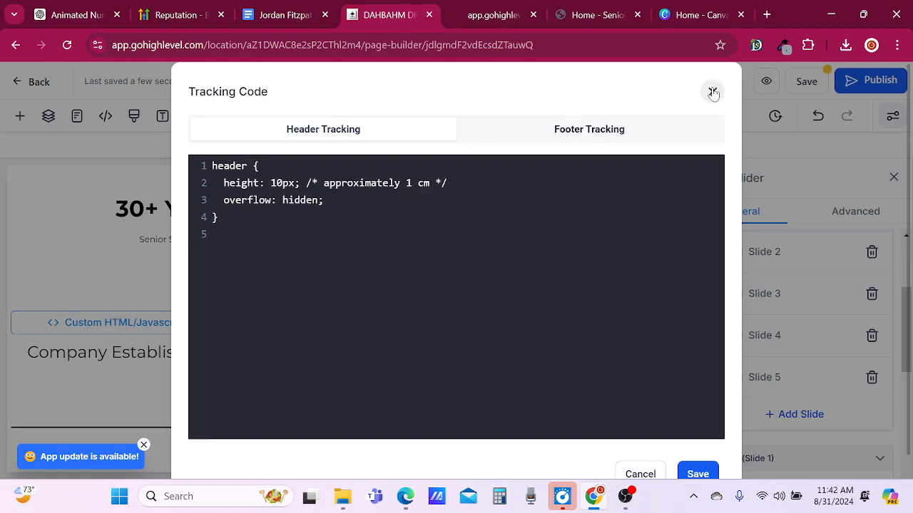
{"action": "left_click", "coordinate": [713, 92]}
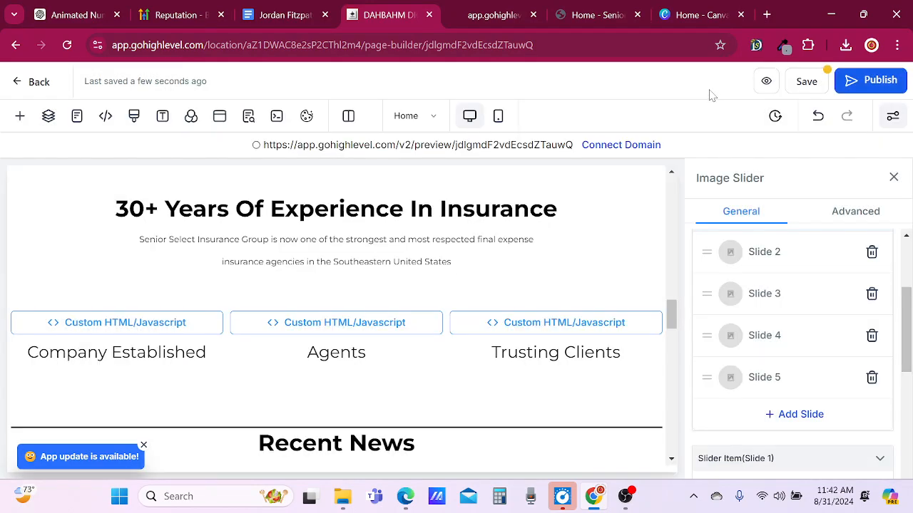
{"action": "scroll", "coordinate": [114, 314], "scroll_direction": "down", "scroll_amount": 4}
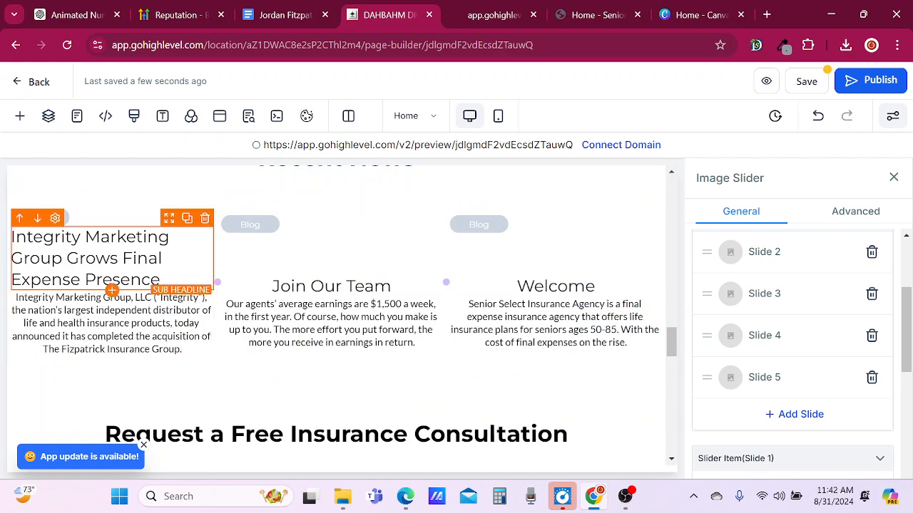
{"action": "scroll", "coordinate": [118, 297], "scroll_direction": "down", "scroll_amount": 1}
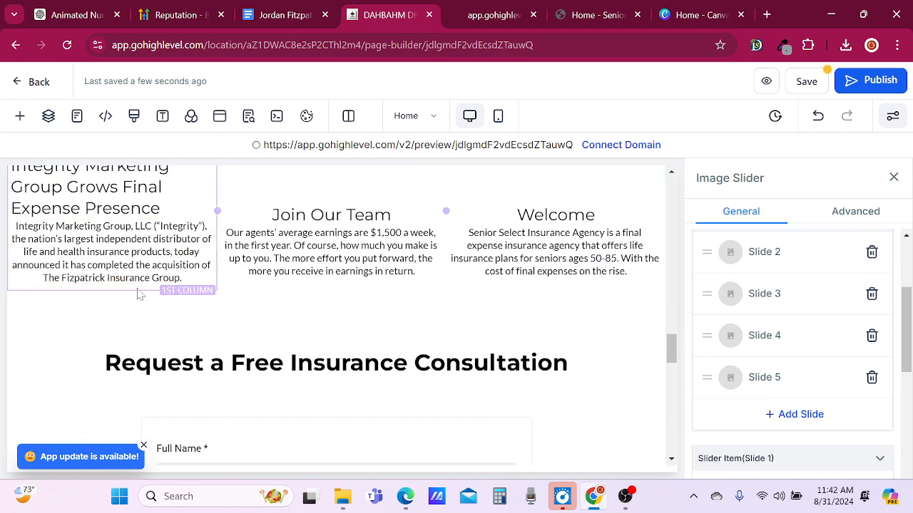
{"action": "scroll", "coordinate": [140, 294], "scroll_direction": "down", "scroll_amount": 2}
{"action": "scroll", "coordinate": [140, 295], "scroll_direction": "down", "scroll_amount": 2}
{"action": "scroll", "coordinate": [141, 292], "scroll_direction": "up", "scroll_amount": 5}
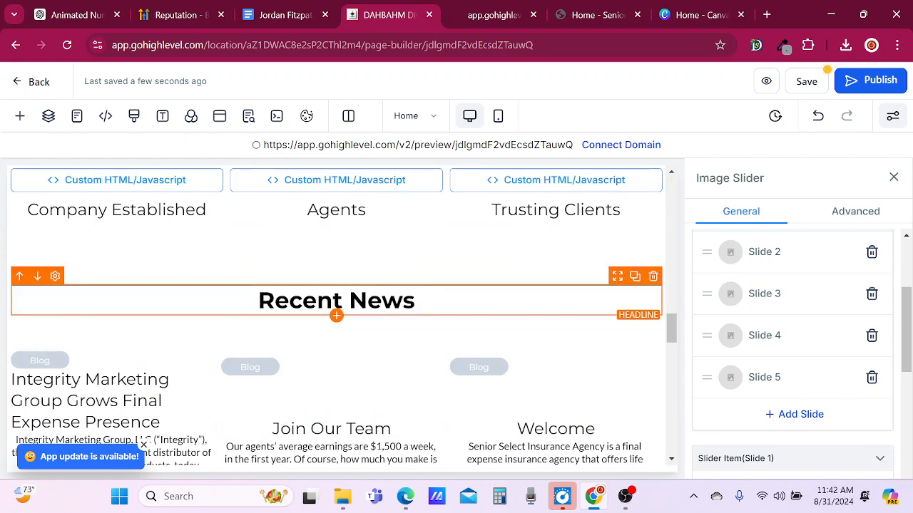
{"action": "scroll", "coordinate": [125, 311], "scroll_direction": "up", "scroll_amount": 1}
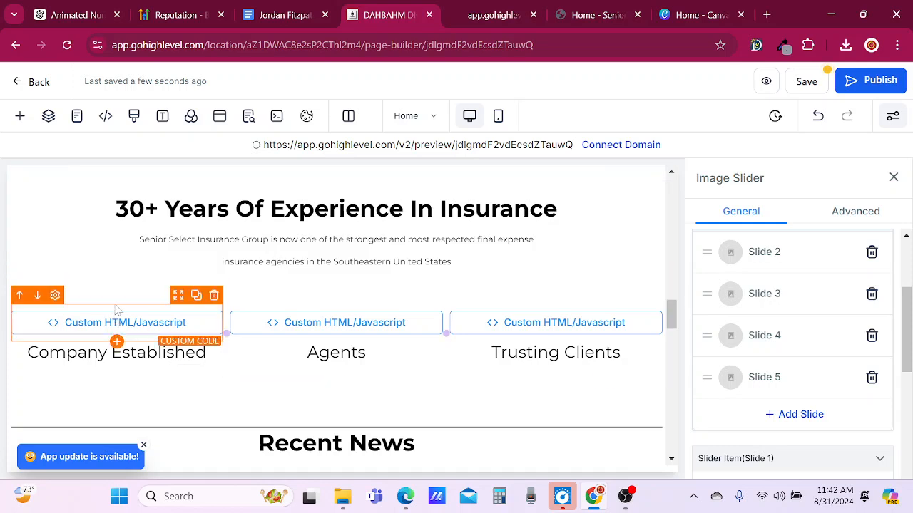
Try placing the HTML counter snippet in a new paragraph above the Company Established custom code, and delete that paragraph.
{"action": "left_click", "coordinate": [116, 342]}
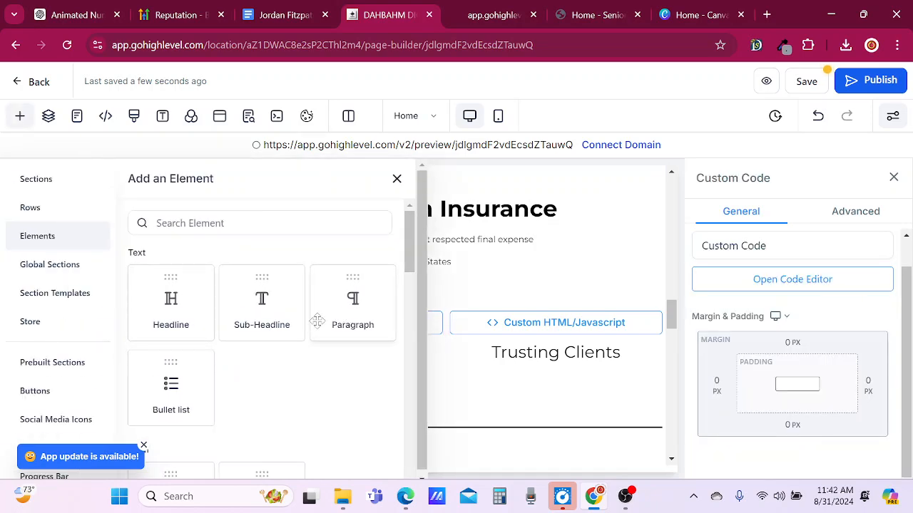
{"action": "left_click", "coordinate": [347, 314]}
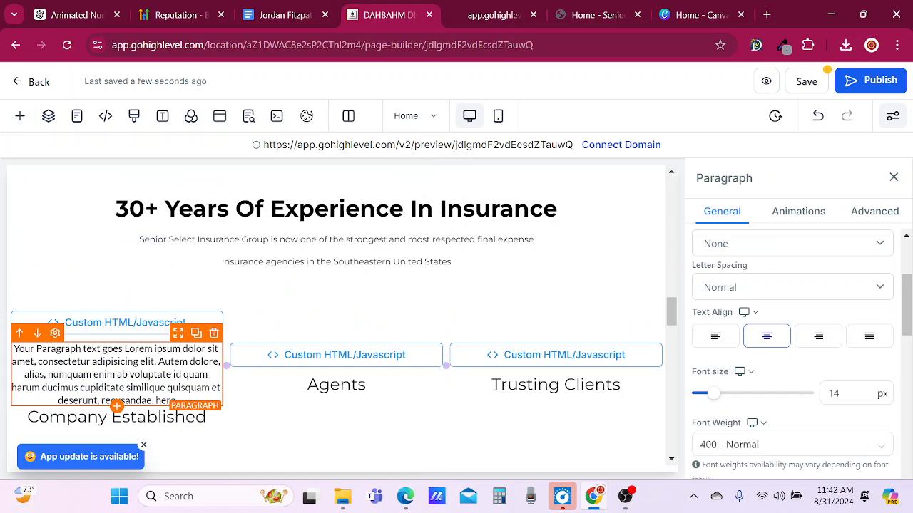
{"action": "left_click", "coordinate": [19, 333]}
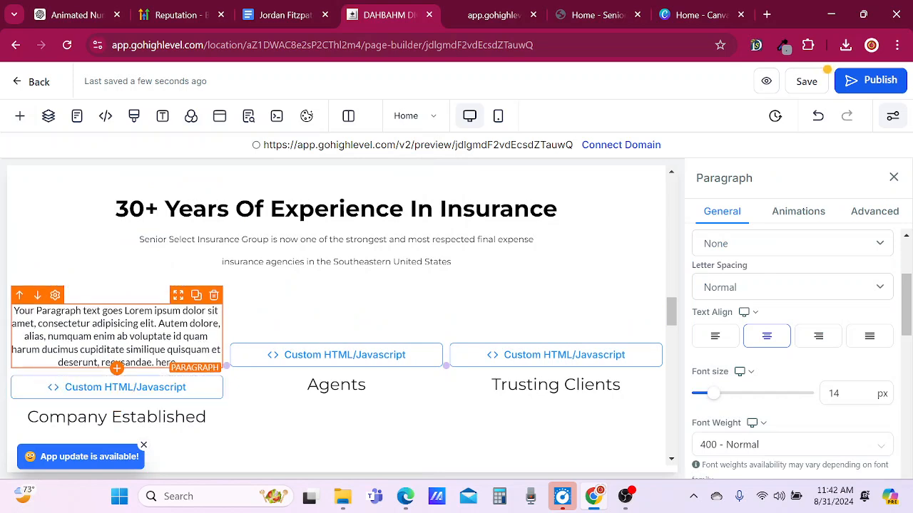
{"action": "key", "text": "ctrl+a"}
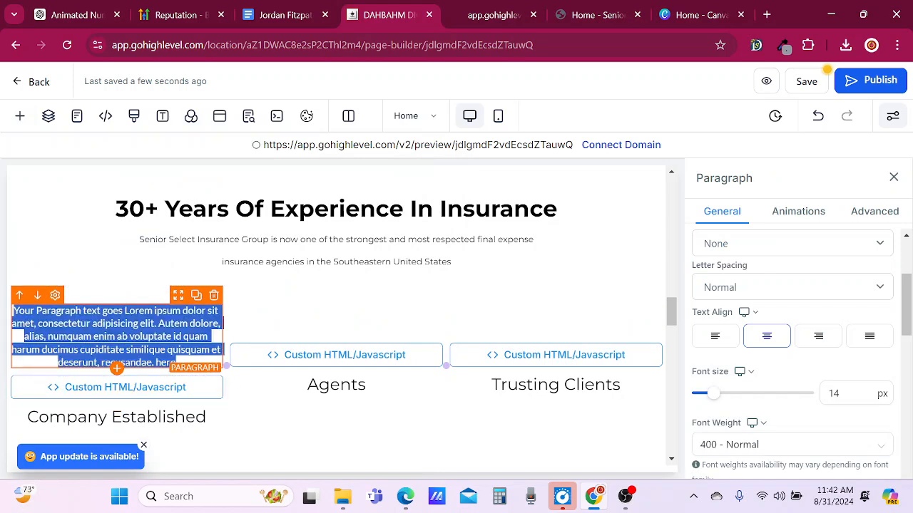
{"action": "key", "text": "ctrl+v"}
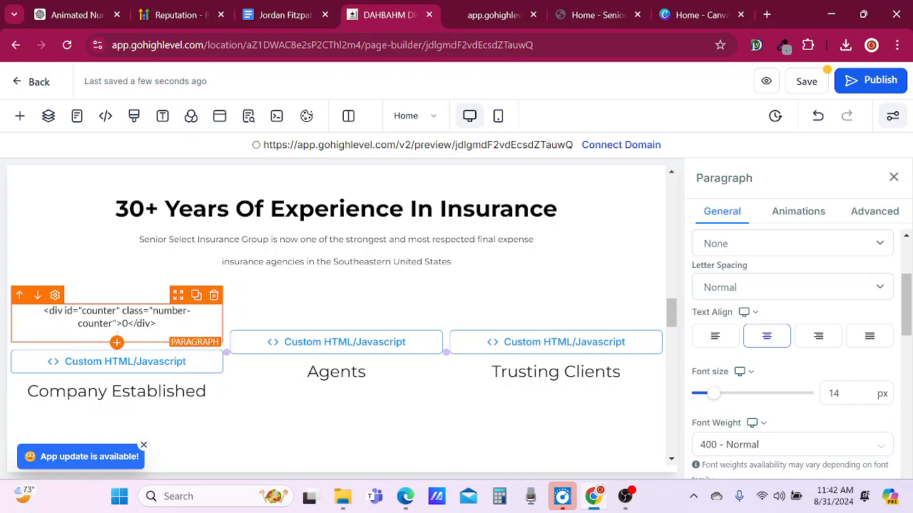
{"action": "left_click", "coordinate": [214, 295]}
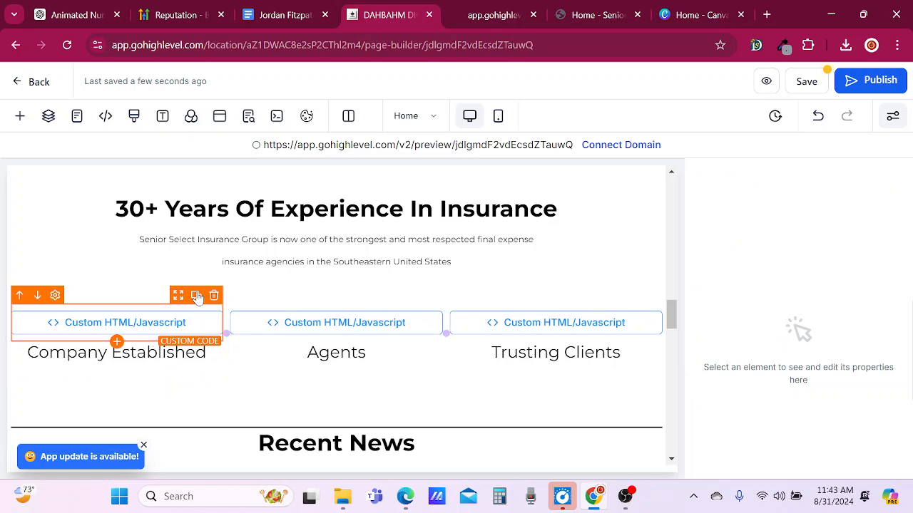
Duplicate the custom code element above Company Established, then replace the upper element's code with the copied HTML counter snippet and save it.
{"action": "left_click", "coordinate": [197, 295]}
{"action": "left_click", "coordinate": [149, 324]}
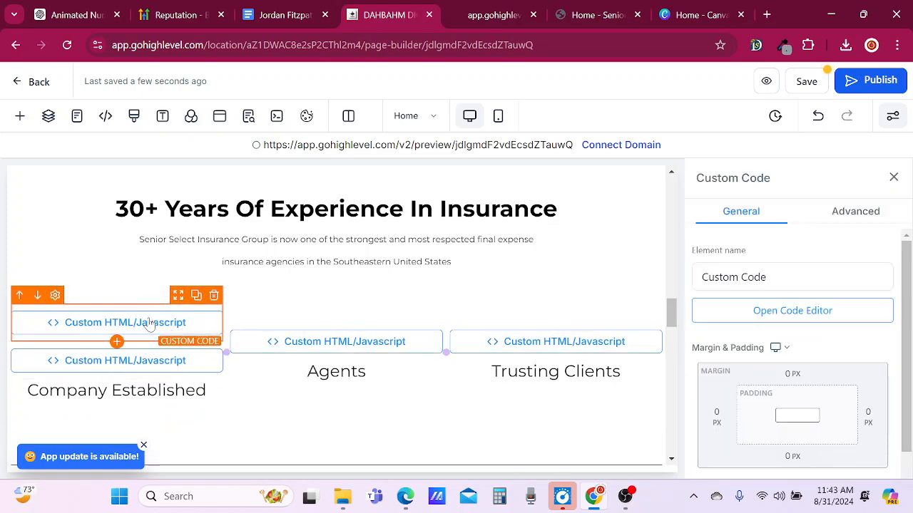
{"action": "left_click", "coordinate": [757, 311]}
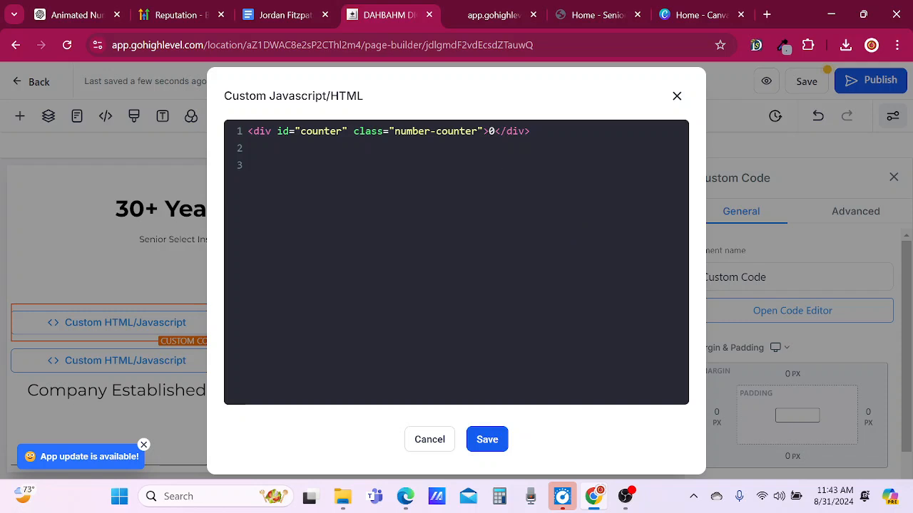
{"action": "left_click_drag", "start_coordinate": [530, 131], "coordinate": [220, 142]}
{"action": "key", "text": "ctrl+c"}
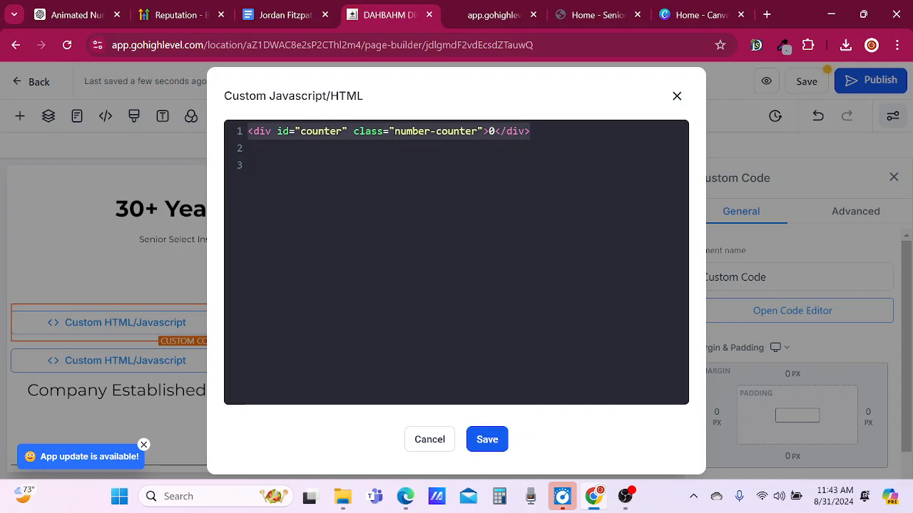
{"action": "key", "text": "BackSpace"}
{"action": "key", "text": "ctrl+v"}
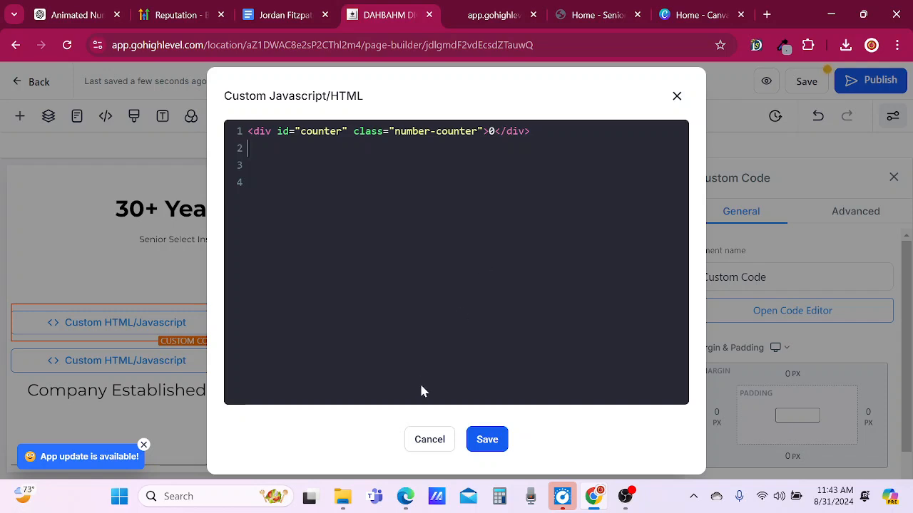
{"action": "left_click", "coordinate": [492, 439]}
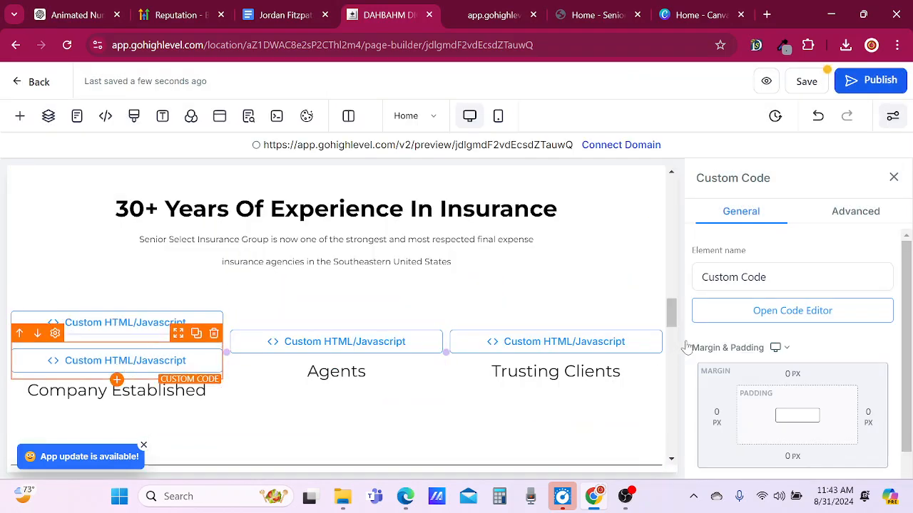
Delete all code from the lower custom code element above Company Established and save it empty.
{"action": "left_click", "coordinate": [756, 309]}
{"action": "left_click_drag", "start_coordinate": [532, 131], "coordinate": [222, 131]}
{"action": "key", "text": "BackSpace"}
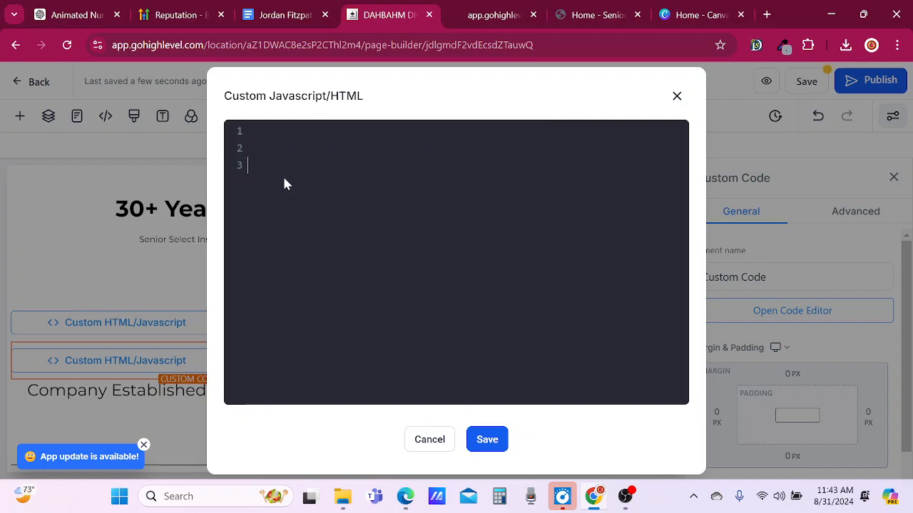
{"action": "key", "text": "BackSpace"}
{"action": "key", "text": "BackSpace"}
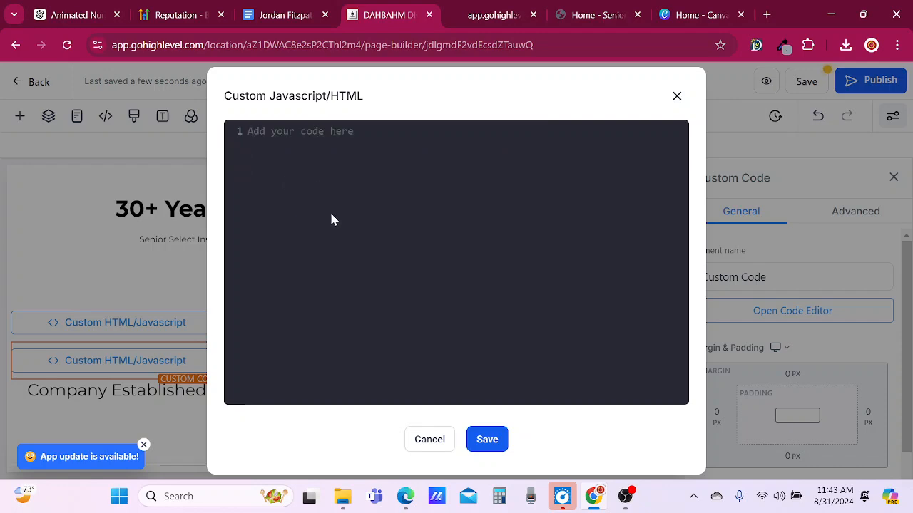
{"action": "left_click", "coordinate": [490, 438]}
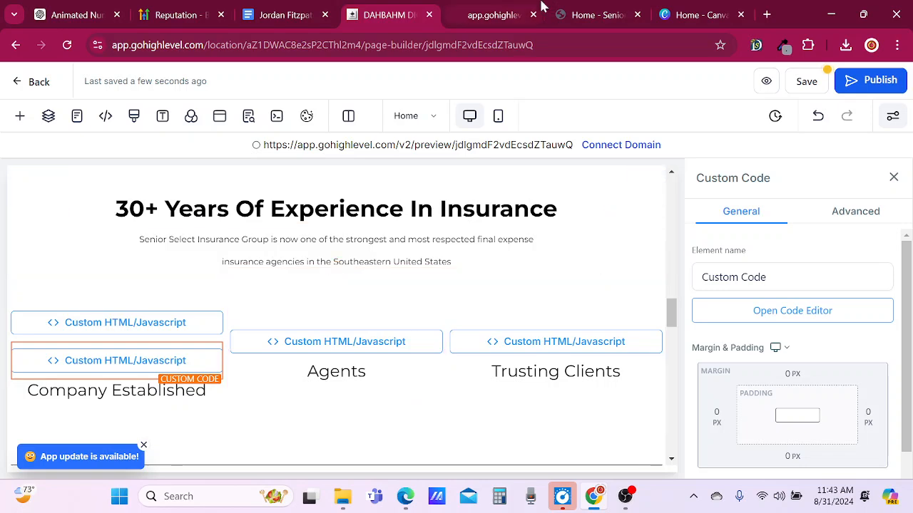
Switch to the ChatGPT conversation and copy the .number-counter CSS snippet from Step 2.
{"action": "left_click", "coordinate": [74, 14]}
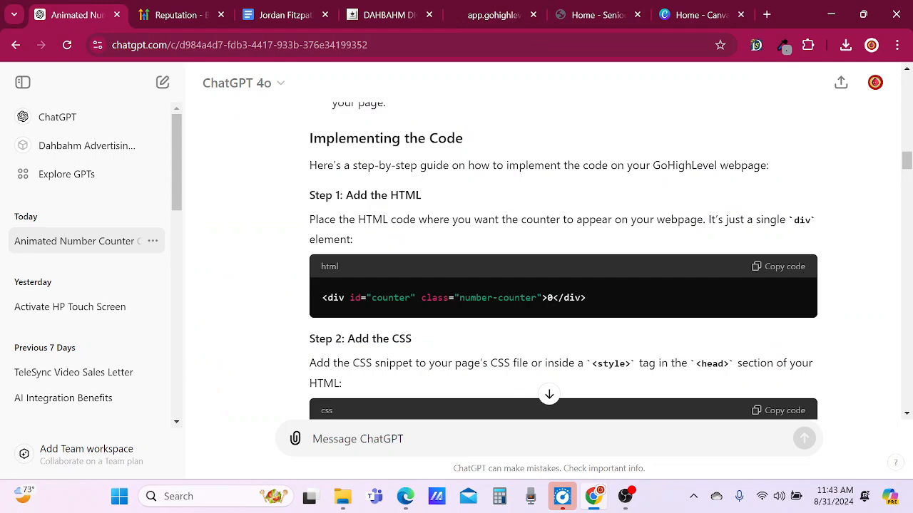
{"action": "scroll", "coordinate": [570, 368], "scroll_direction": "down", "scroll_amount": 1}
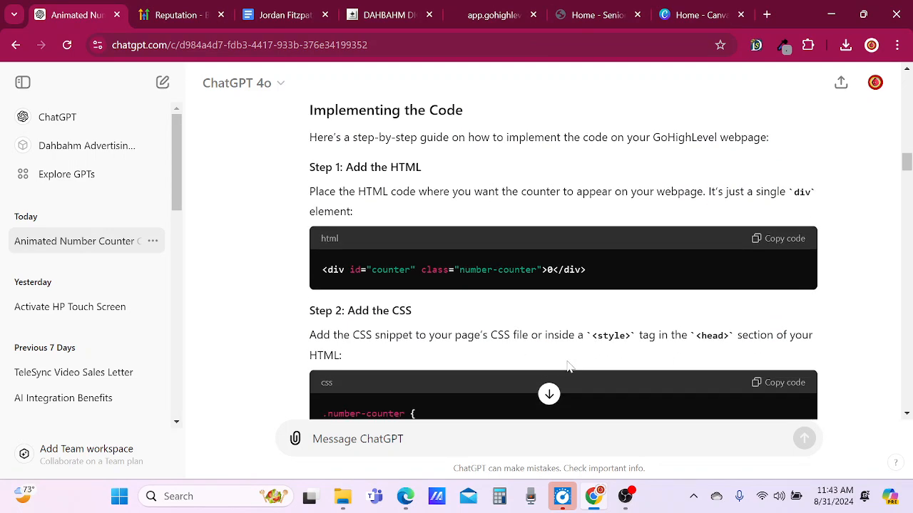
{"action": "scroll", "coordinate": [569, 367], "scroll_direction": "down", "scroll_amount": 3}
{"action": "left_click", "coordinate": [790, 201]}
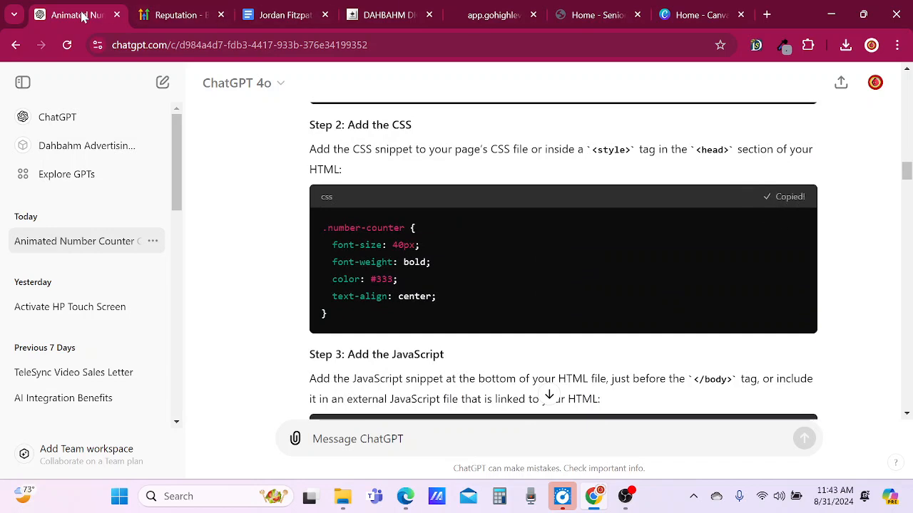
Return to the GoHighLevel page builder, add the custom class counter to the upper custom code element, and copy its CSS selector.
{"action": "left_click", "coordinate": [380, 14]}
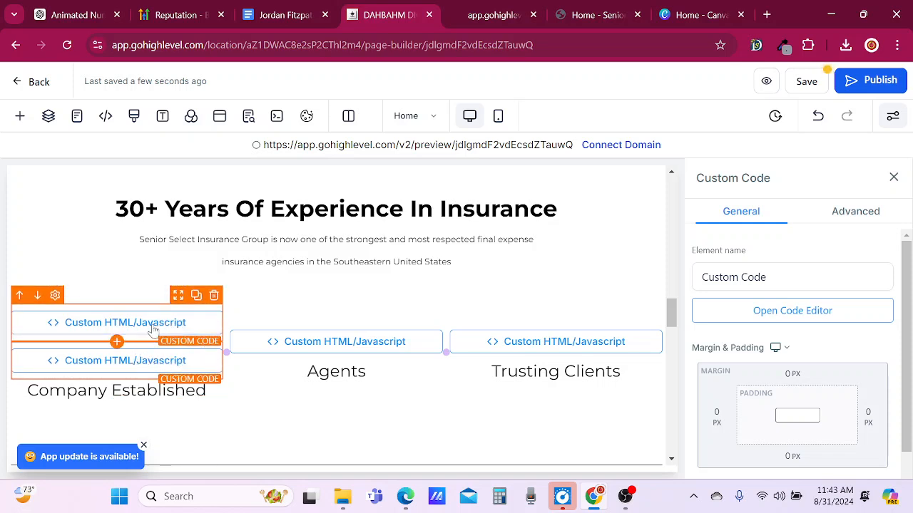
{"action": "left_click", "coordinate": [841, 213]}
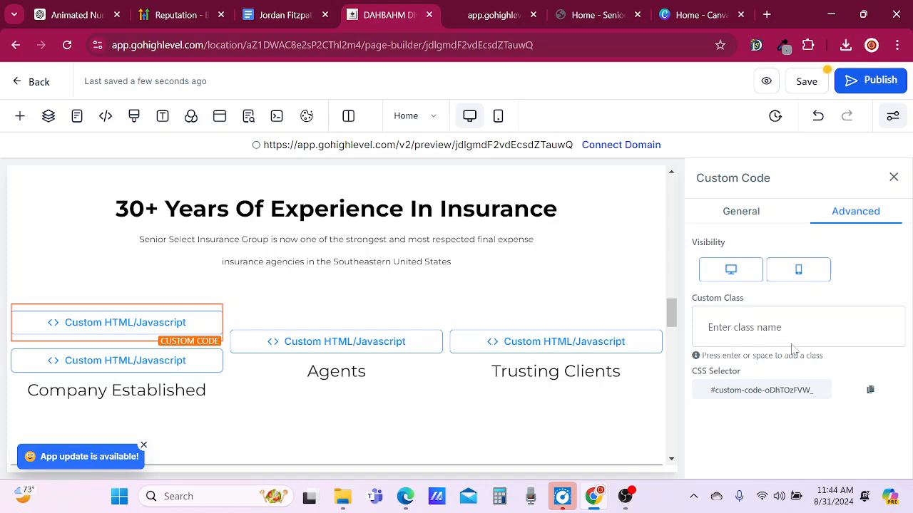
{"action": "left_click", "coordinate": [844, 344]}
{"action": "type", "text": "counter"}
{"action": "key", "text": "Return"}
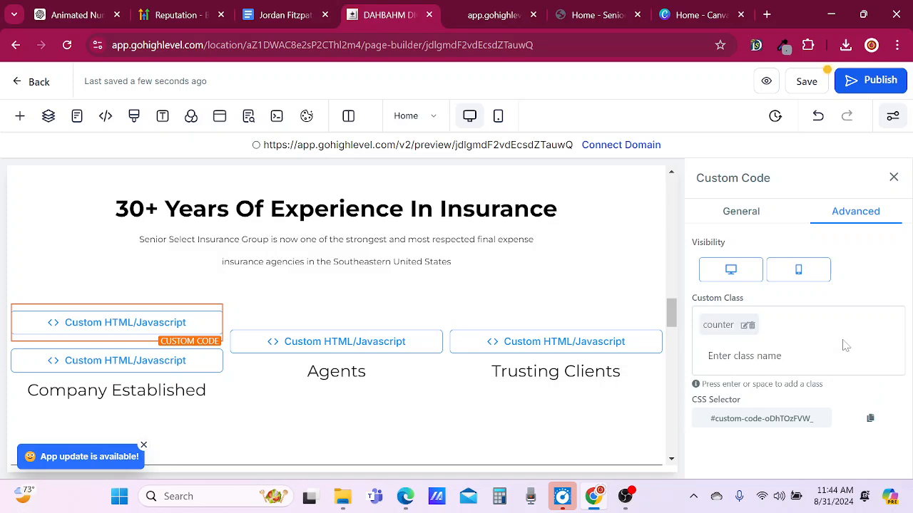
{"action": "left_click", "coordinate": [745, 326]}
{"action": "left_click", "coordinate": [870, 419]}
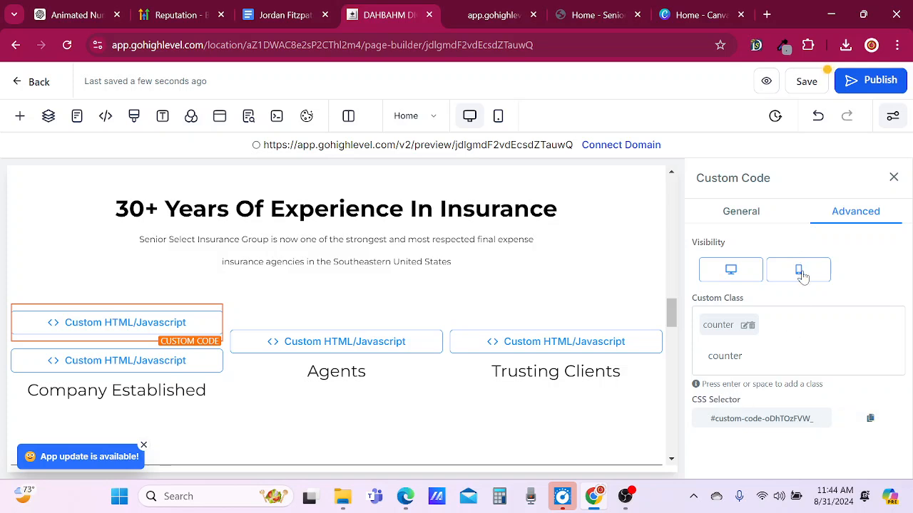
{"action": "left_click", "coordinate": [736, 208]}
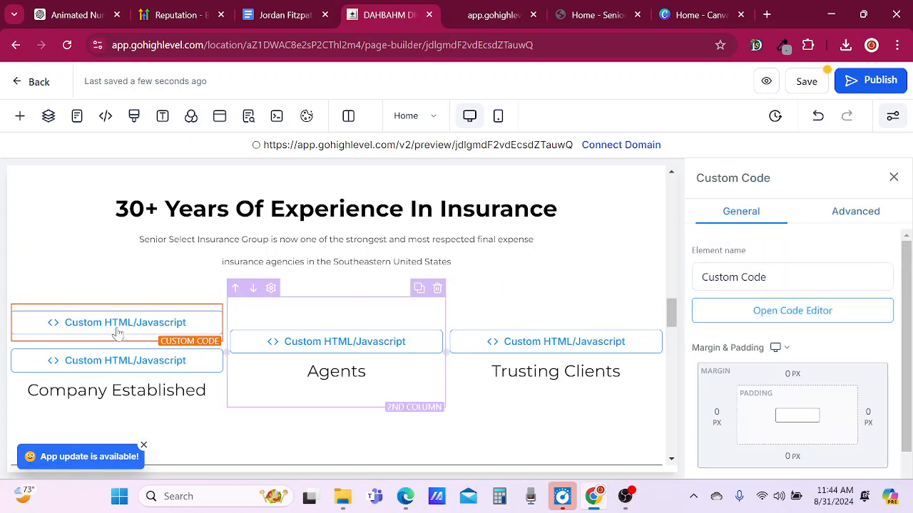
Paste the .number-counter CSS snippet into the empty lower custom code element above Company Established and save it.
{"action": "scroll", "coordinate": [744, 326], "scroll_direction": "down", "scroll_amount": 1}
{"action": "scroll", "coordinate": [744, 327], "scroll_direction": "up", "scroll_amount": 1}
{"action": "left_click", "coordinate": [748, 315]}
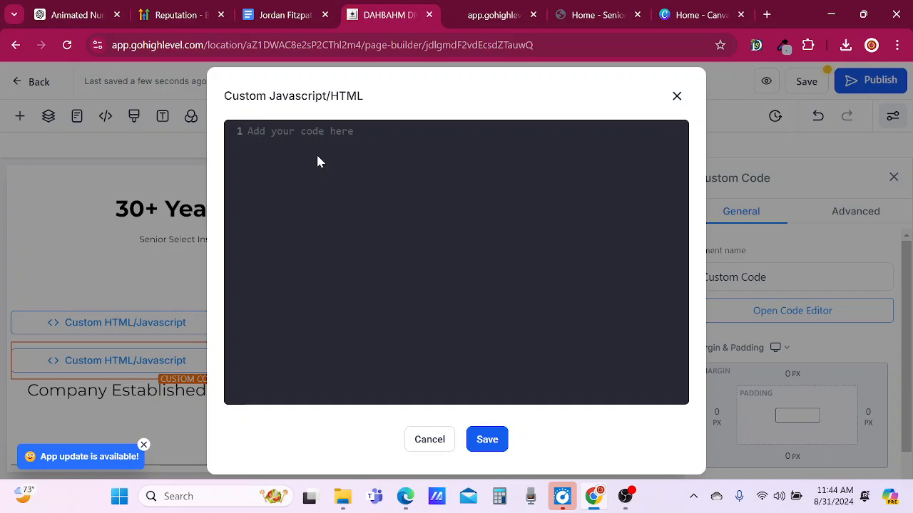
{"action": "key", "text": "ctrl+v"}
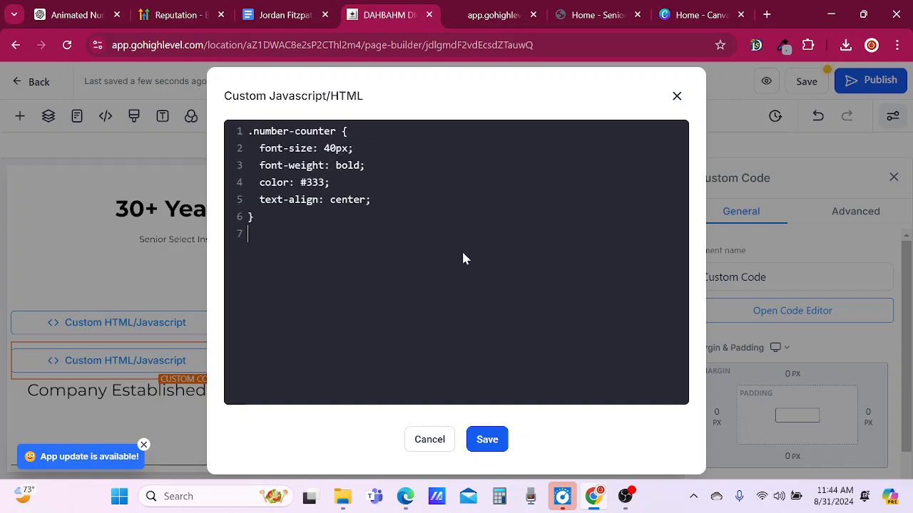
{"action": "left_click", "coordinate": [487, 440]}
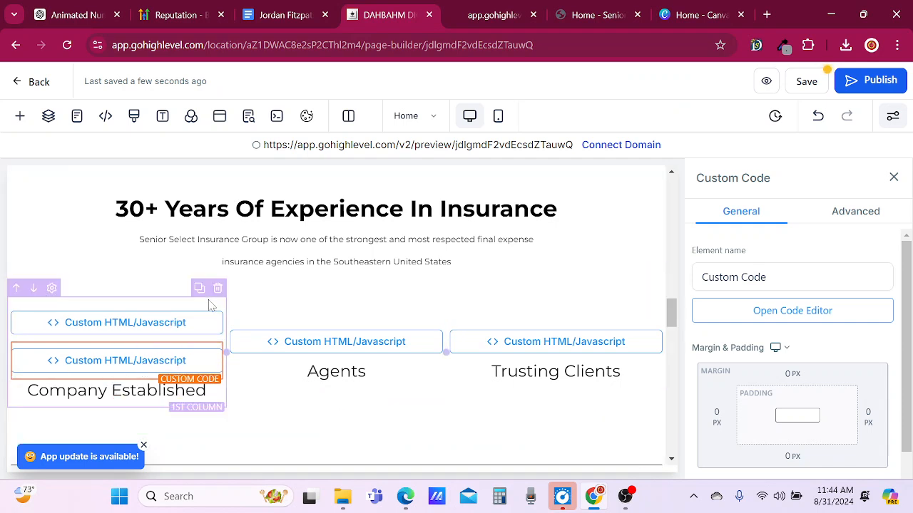
Look through the advanced and general settings of the column containing Company Established for a place to add CSS.
{"action": "left_click", "coordinate": [210, 305]}
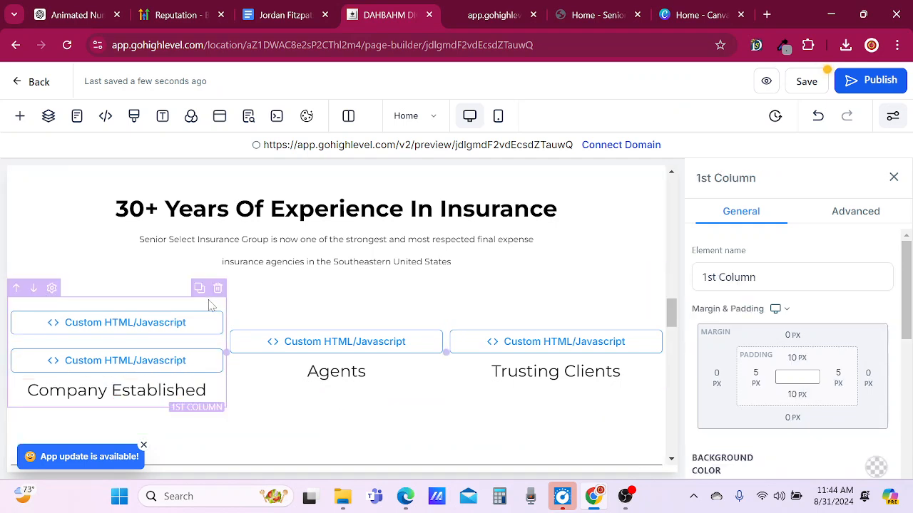
{"action": "left_click", "coordinate": [855, 212]}
{"action": "scroll", "coordinate": [798, 352], "scroll_direction": "down", "scroll_amount": 2}
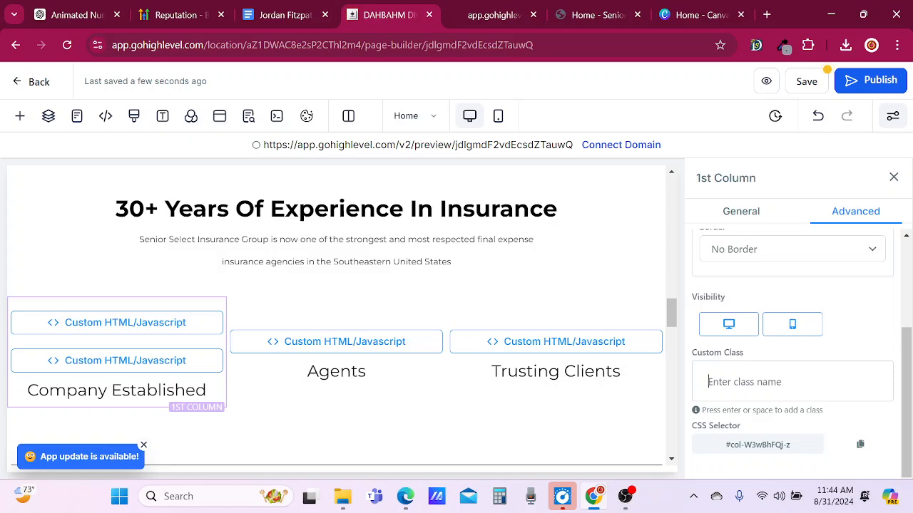
{"action": "left_click", "coordinate": [749, 214]}
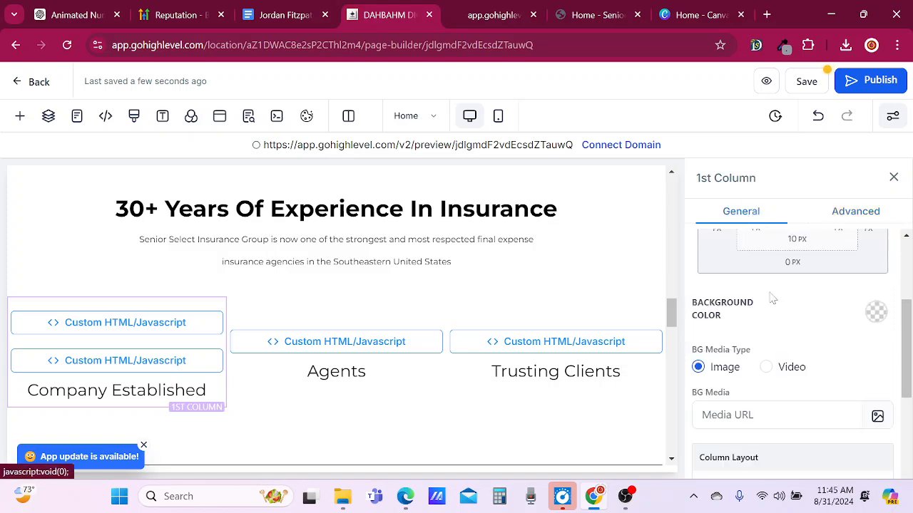
{"action": "scroll", "coordinate": [784, 347], "scroll_direction": "down", "scroll_amount": 5}
{"action": "scroll", "coordinate": [741, 285], "scroll_direction": "up", "scroll_amount": 1}
{"action": "scroll", "coordinate": [740, 281], "scroll_direction": "down", "scroll_amount": 1}
{"action": "scroll", "coordinate": [745, 369], "scroll_direction": "up", "scroll_amount": 3}
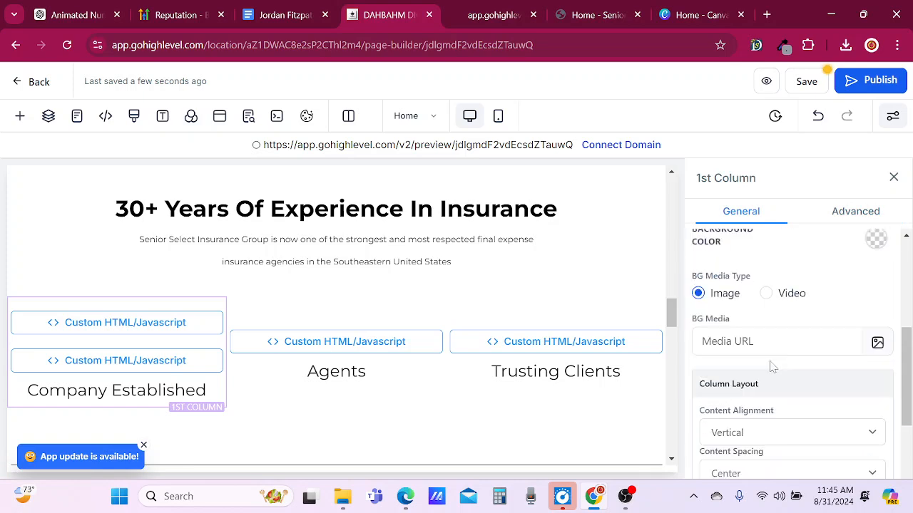
{"action": "scroll", "coordinate": [742, 349], "scroll_direction": "up", "scroll_amount": 3}
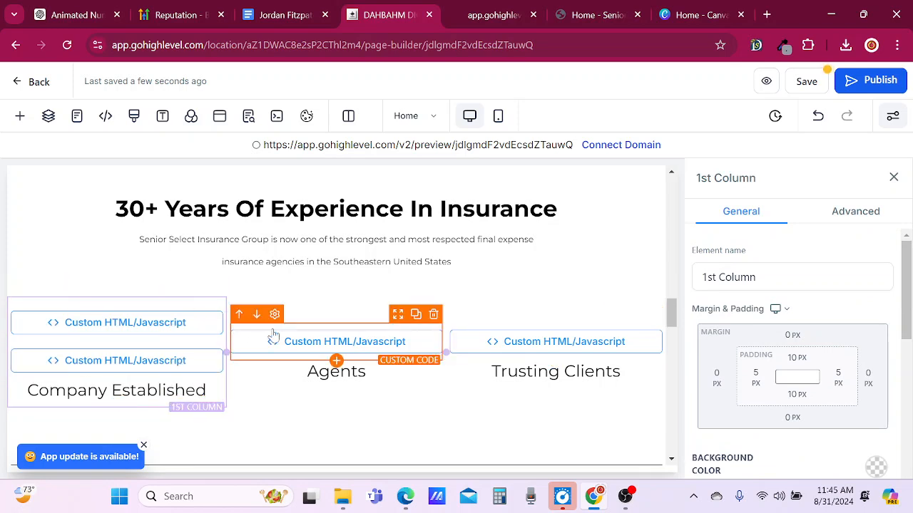
Examine the advanced and general settings of the three-column row holding the counters.
{"action": "left_click", "coordinate": [417, 294]}
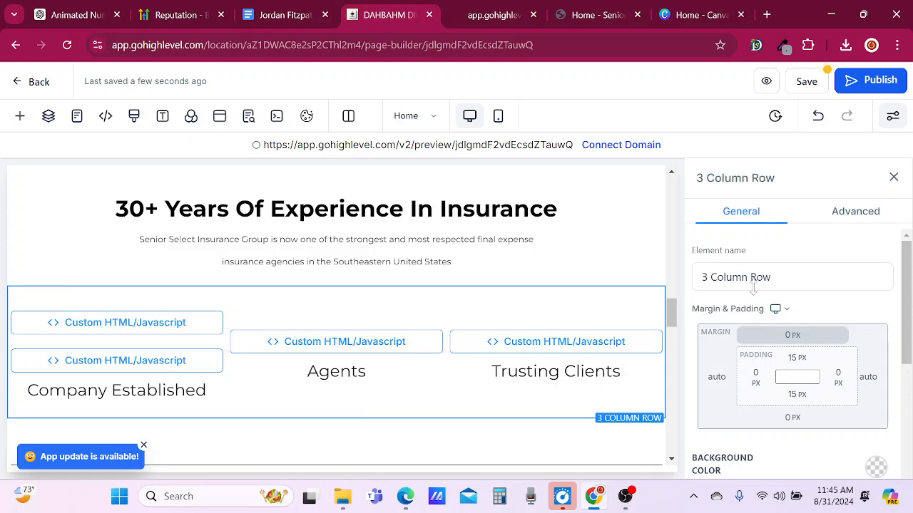
{"action": "left_click", "coordinate": [857, 212]}
{"action": "scroll", "coordinate": [764, 307], "scroll_direction": "down", "scroll_amount": 3}
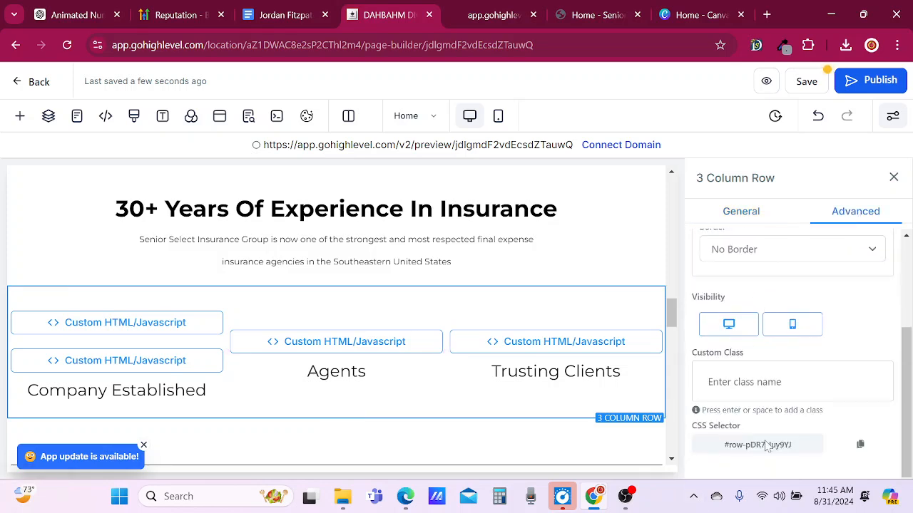
{"action": "left_click", "coordinate": [748, 221]}
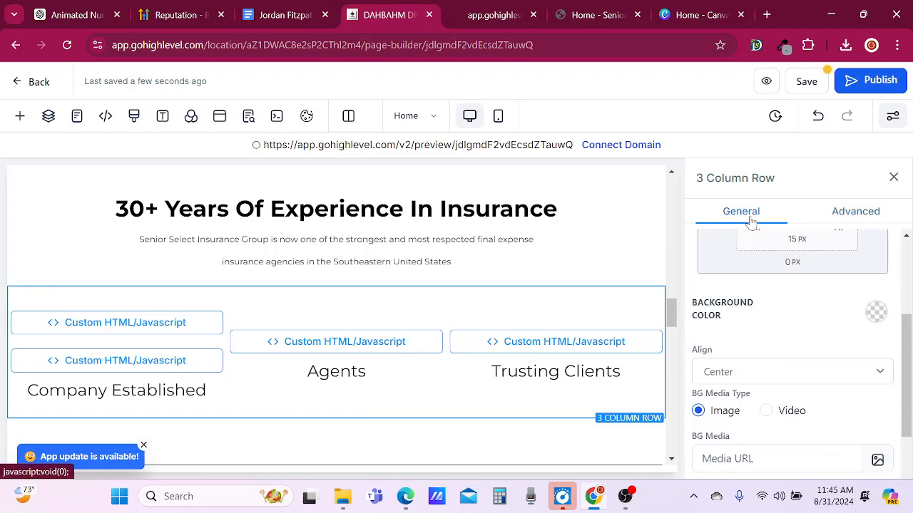
{"action": "scroll", "coordinate": [751, 399], "scroll_direction": "down", "scroll_amount": 2}
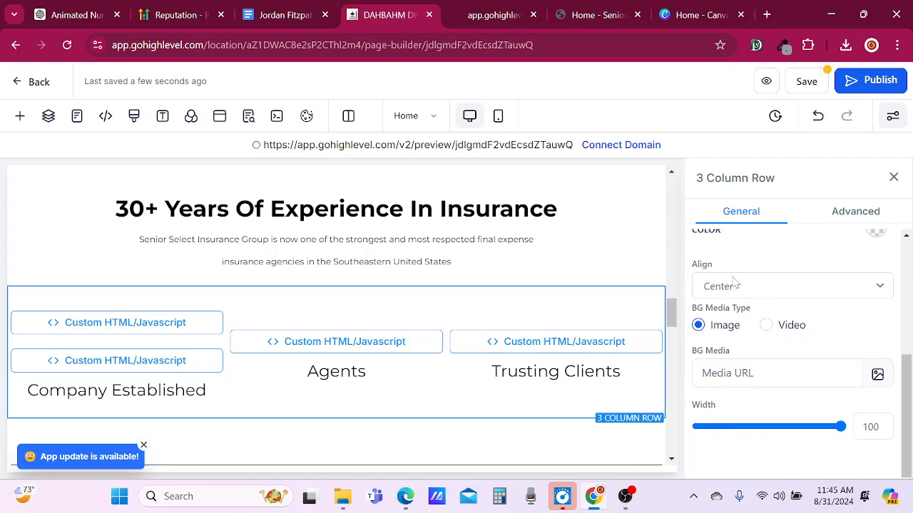
{"action": "scroll", "coordinate": [766, 279], "scroll_direction": "up", "scroll_amount": 5}
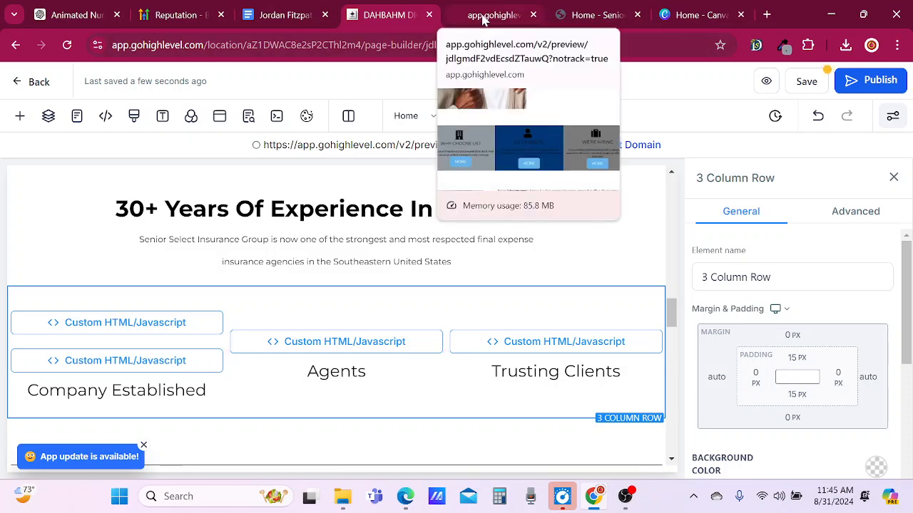
Switch to ChatGPT, copy the JavaScript counter snippet from Step 3, and read the Finalizing note.
{"action": "left_click", "coordinate": [81, 7]}
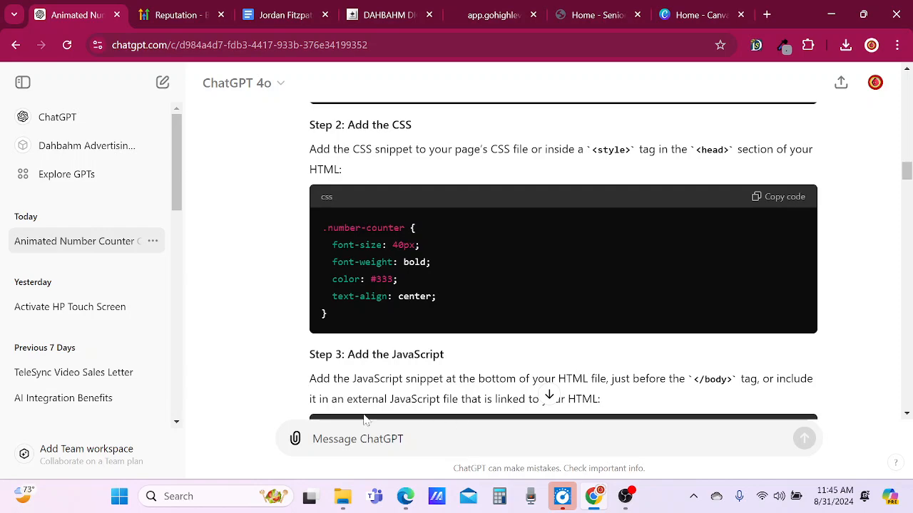
{"action": "scroll", "coordinate": [563, 260], "scroll_direction": "down", "scroll_amount": 4}
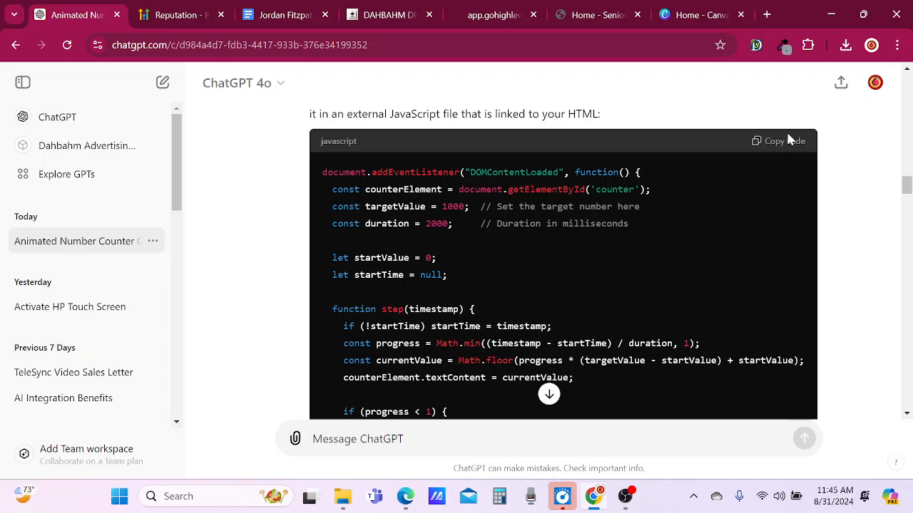
{"action": "scroll", "coordinate": [753, 152], "scroll_direction": "down", "scroll_amount": 3}
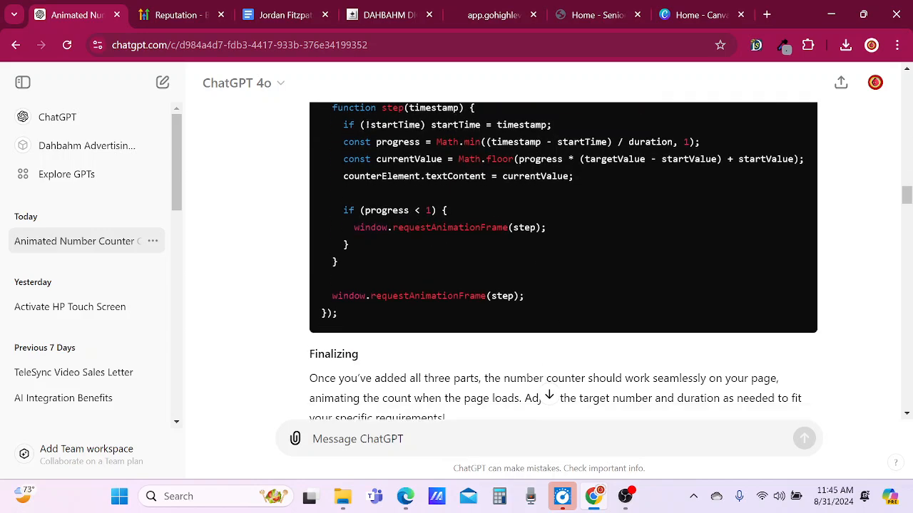
{"action": "scroll", "coordinate": [455, 249], "scroll_direction": "down", "scroll_amount": 1}
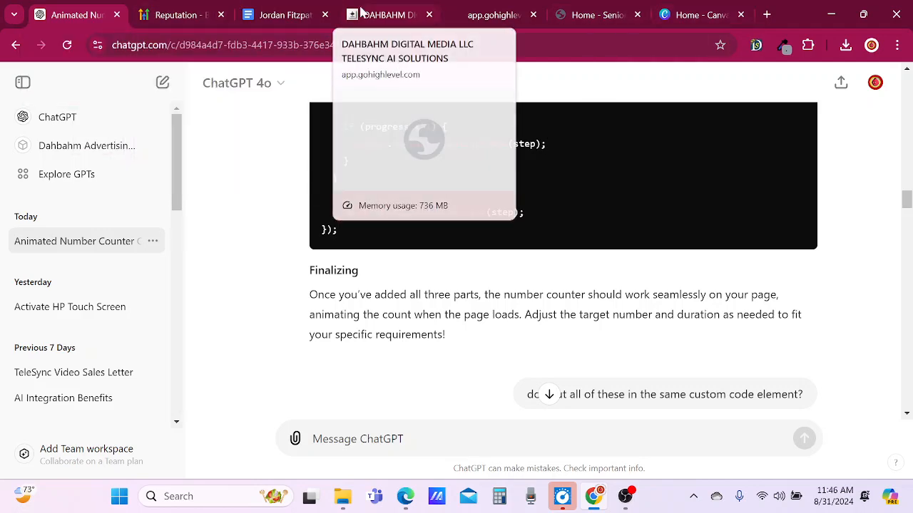
Return to the GoHighLevel page builder and add a third custom code element directly above the Company Established text.
{"action": "left_click", "coordinate": [385, 14]}
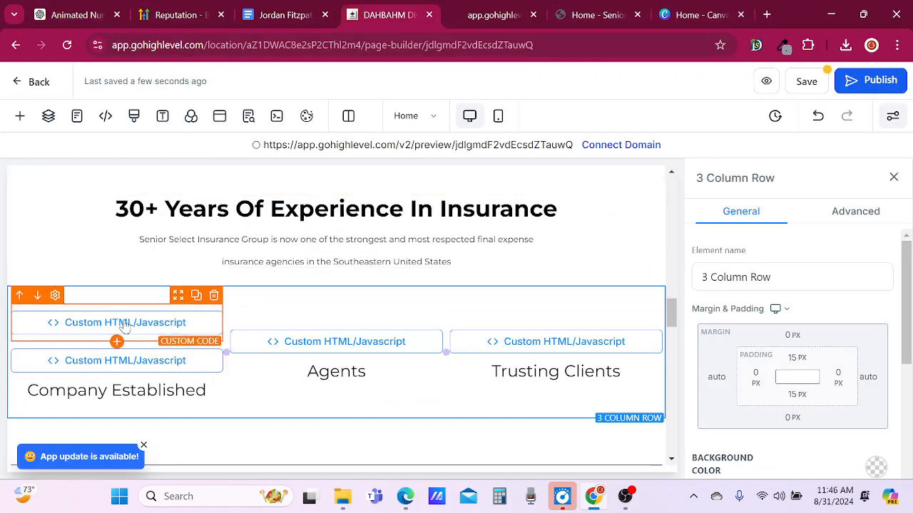
{"action": "left_click", "coordinate": [116, 380]}
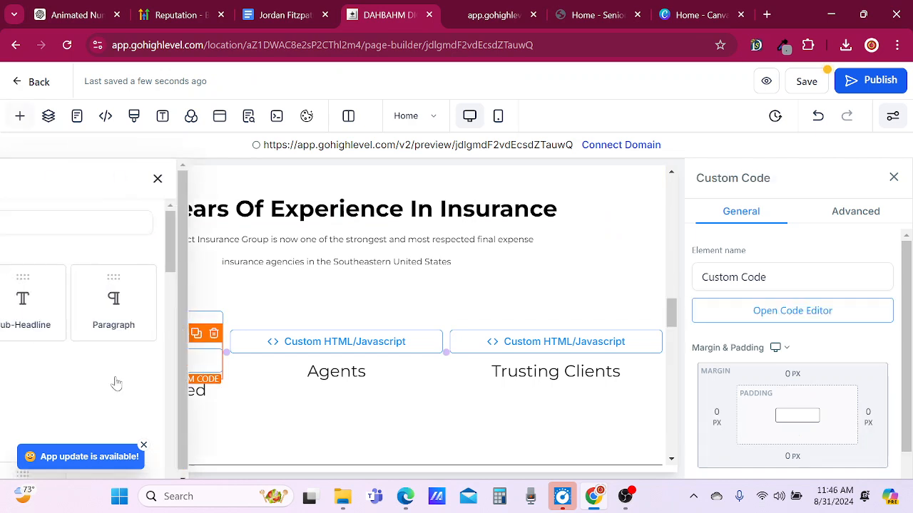
{"action": "scroll", "coordinate": [248, 389], "scroll_direction": "down", "scroll_amount": 2}
{"action": "scroll", "coordinate": [247, 388], "scroll_direction": "down", "scroll_amount": 6}
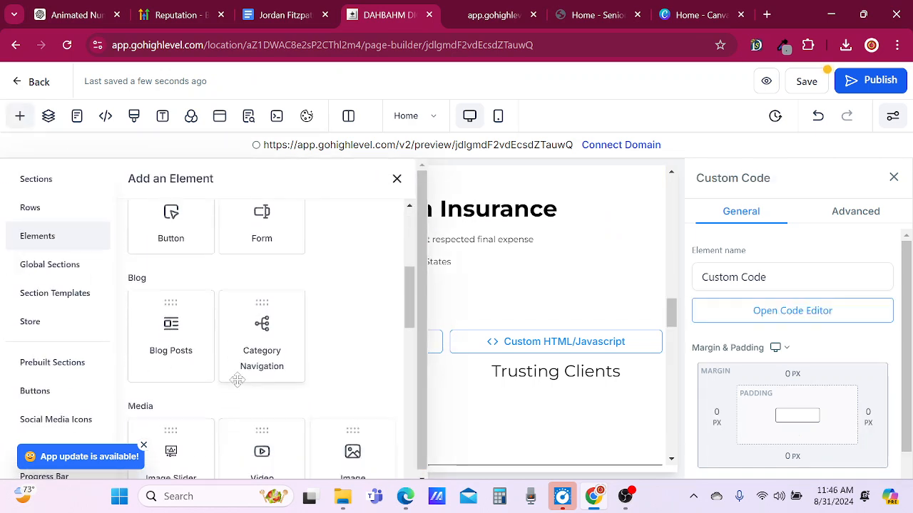
{"action": "scroll", "coordinate": [233, 378], "scroll_direction": "down", "scroll_amount": 2}
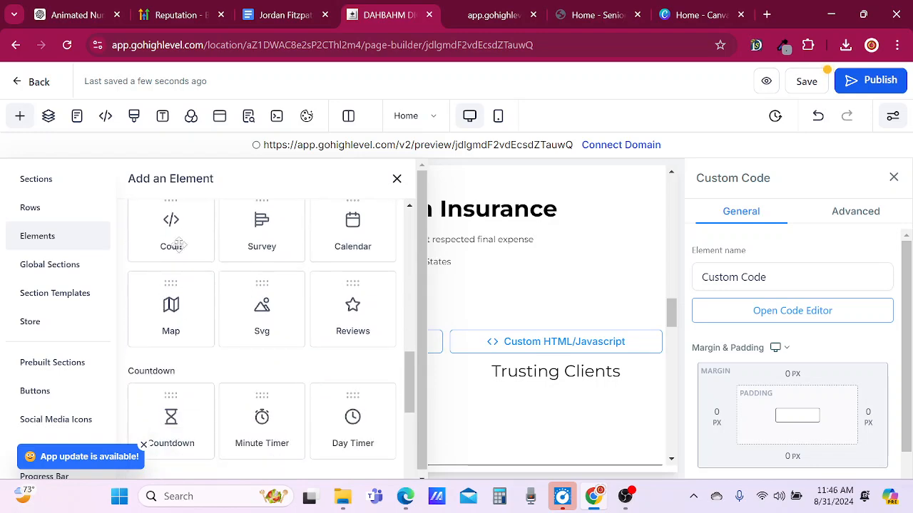
{"action": "left_click", "coordinate": [178, 226]}
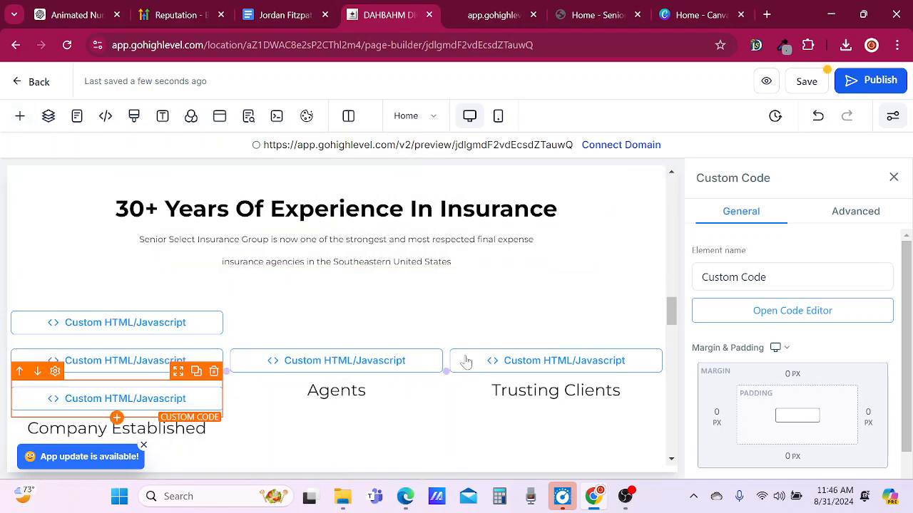
Paste the copied JavaScript counter snippet into the code of the new custom code element above Company Established.
{"action": "left_click", "coordinate": [790, 309]}
{"action": "left_click", "coordinate": [343, 126]}
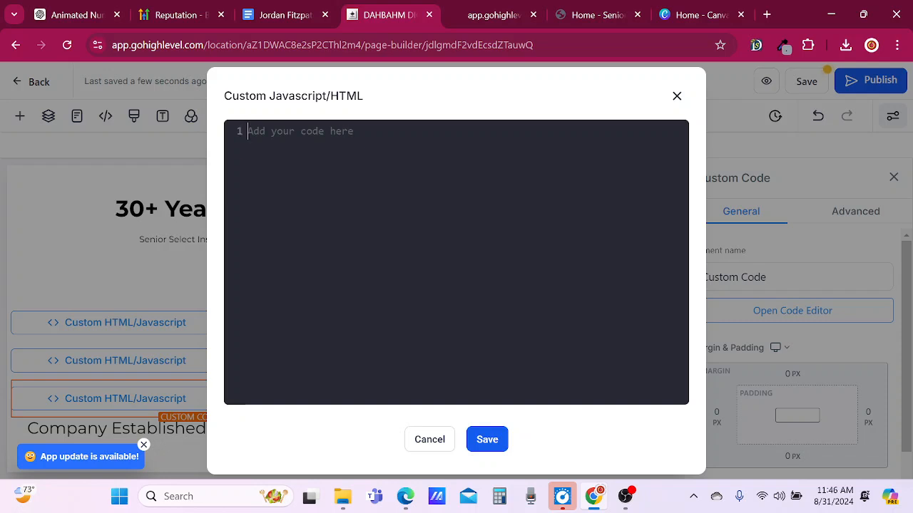
{"action": "key", "text": "ctrl+v"}
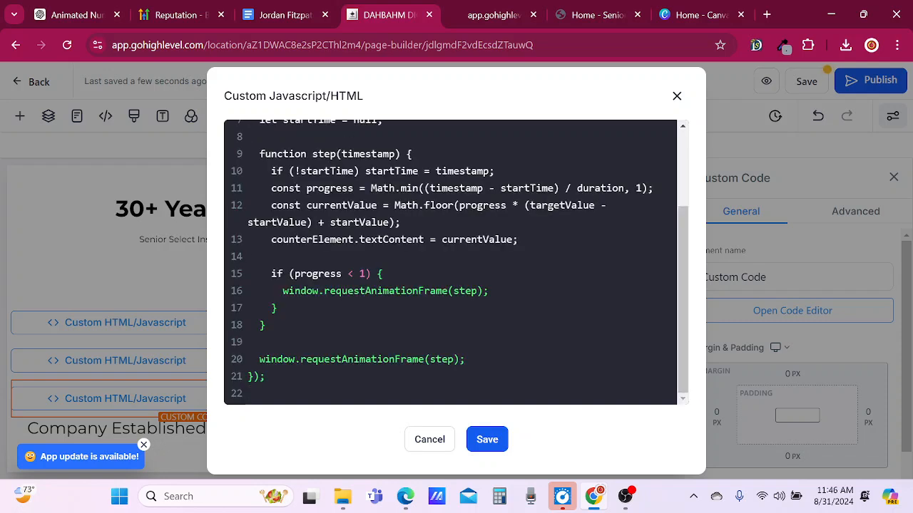
{"action": "scroll", "coordinate": [457, 263], "scroll_direction": "up", "scroll_amount": 3}
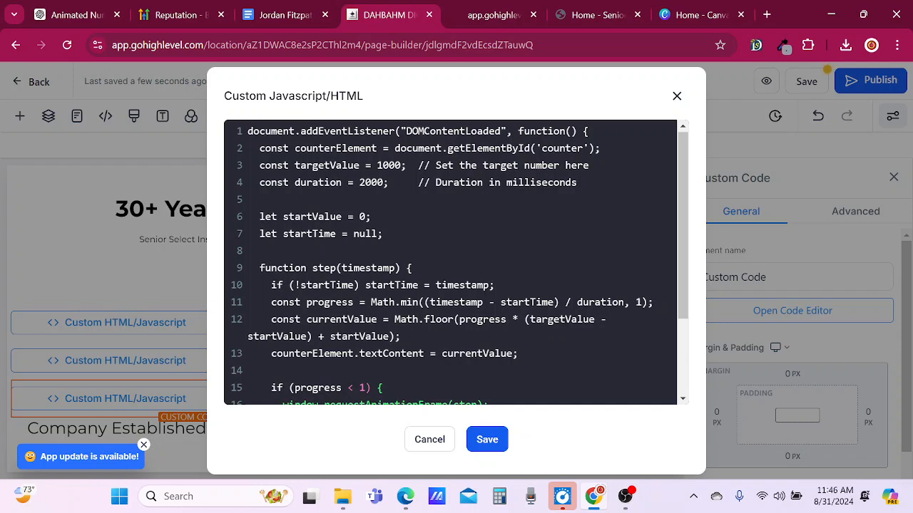
Set targetValue in the pasted counter script to 2018, then save the code and the page.
{"action": "key", "text": "Right"}
{"action": "key", "text": "BackSpace"}
{"action": "key", "text": "BackSpace"}
{"action": "key", "text": "BackSpace"}
{"action": "key", "text": "BackSpace"}
{"action": "type", "text": "2018"}
{"action": "left_click", "coordinate": [487, 440]}
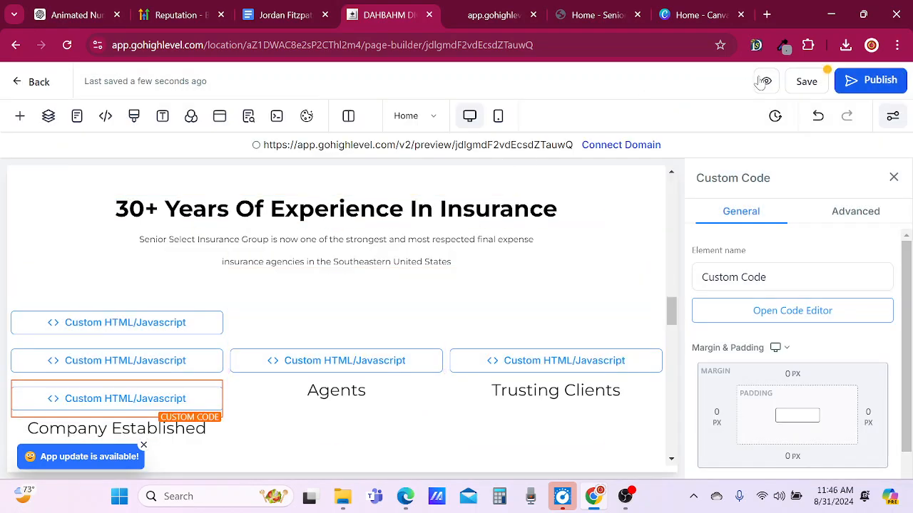
{"action": "left_click", "coordinate": [807, 82]}
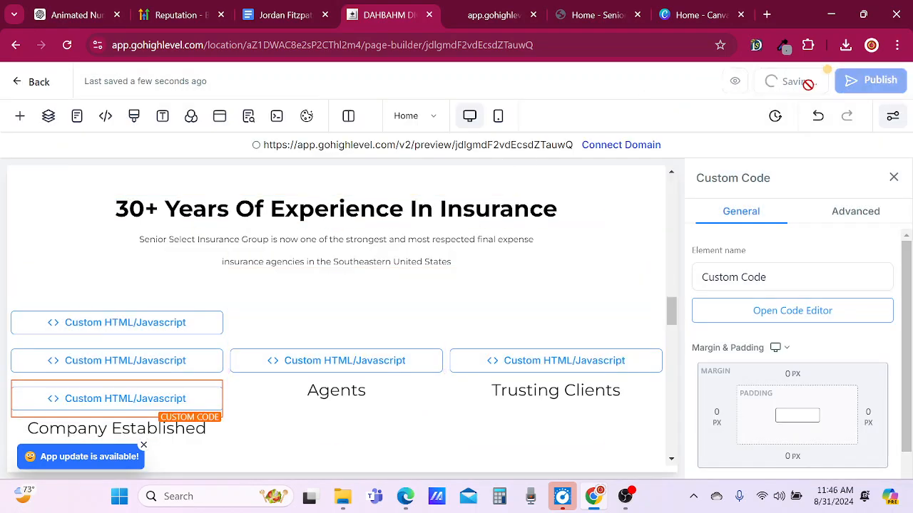
Delete all the code from the page's header tracking code.
{"action": "left_click", "coordinate": [107, 116]}
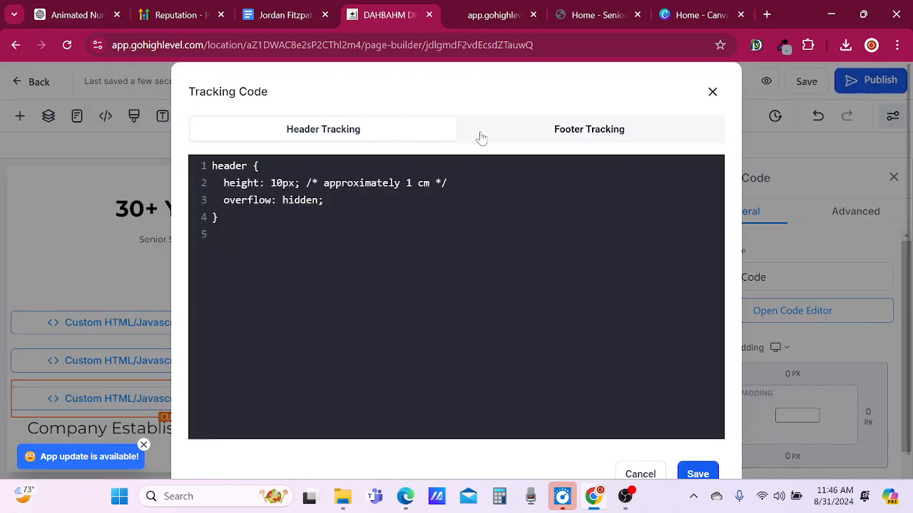
{"action": "left_click_drag", "start_coordinate": [261, 257], "coordinate": [187, 127]}
{"action": "key", "text": "BackSpace"}
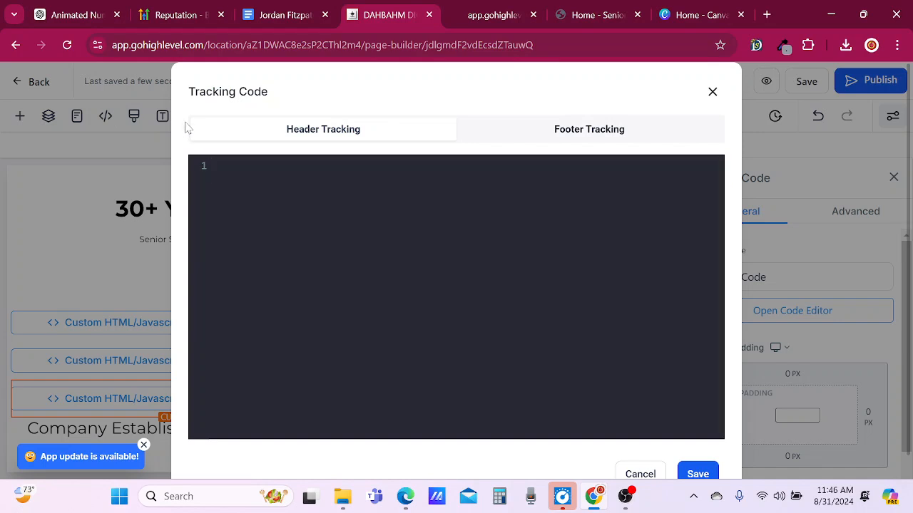
Delete the counter script from the footer tracking code, then save the tracking code and the page.
{"action": "left_click", "coordinate": [555, 129]}
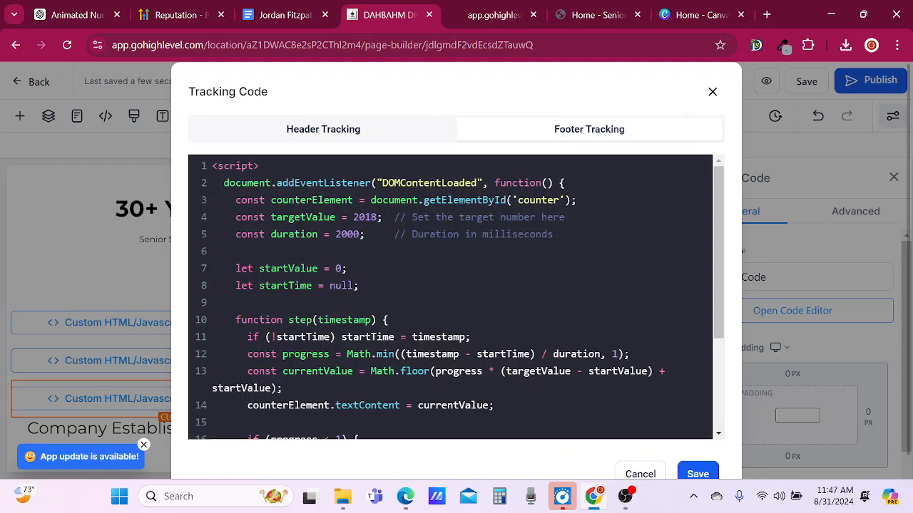
{"action": "scroll", "coordinate": [560, 428], "scroll_direction": "down", "scroll_amount": 3}
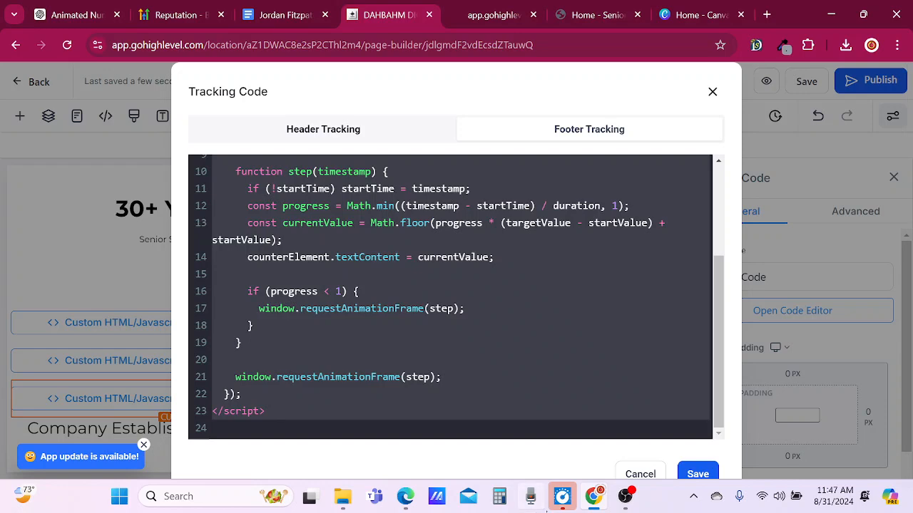
{"action": "key", "text": "ctrl+a"}
{"action": "key", "text": "Delete"}
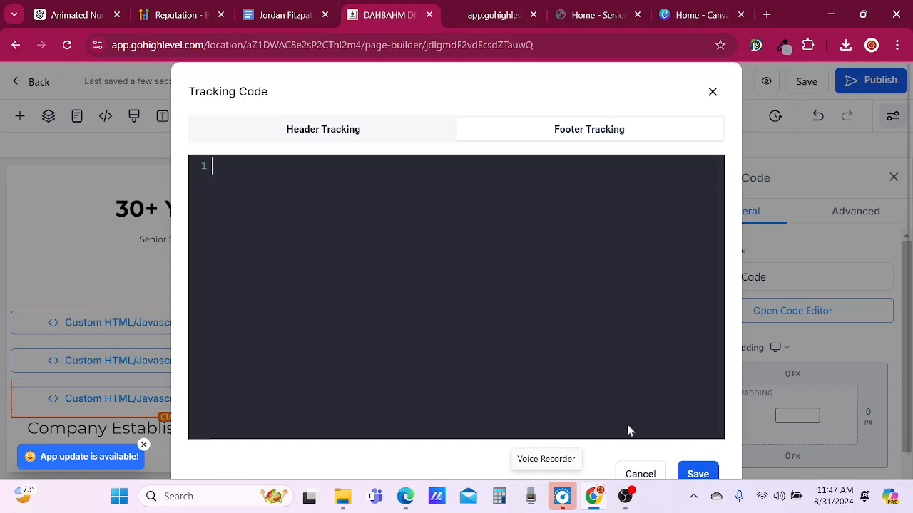
{"action": "left_click", "coordinate": [697, 474]}
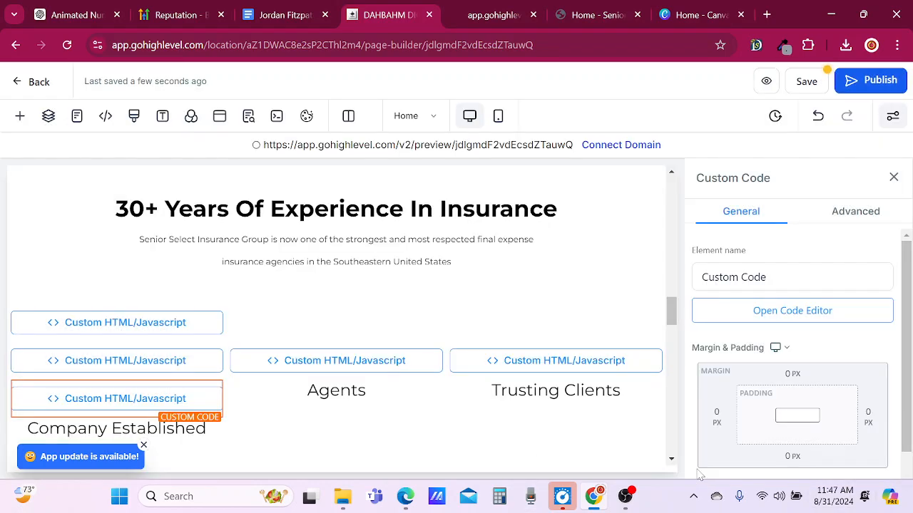
{"action": "left_click", "coordinate": [805, 82]}
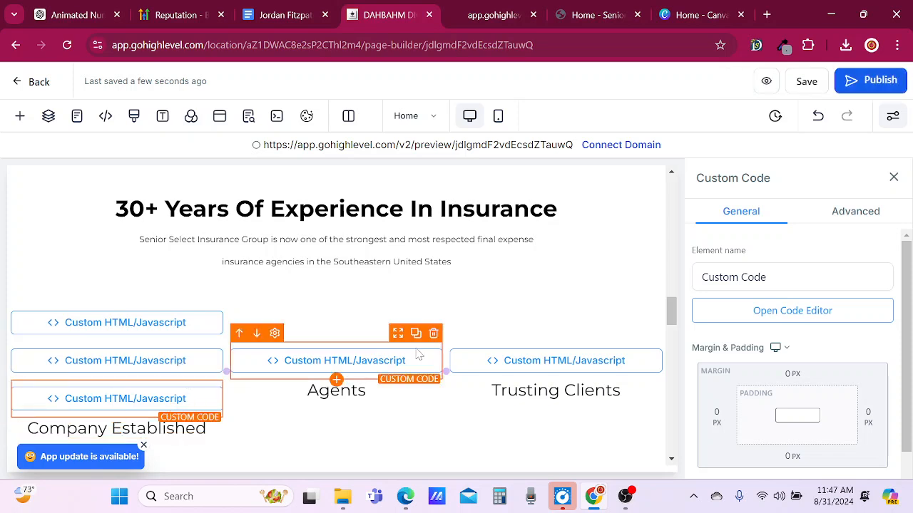
{"action": "left_click", "coordinate": [807, 81]}
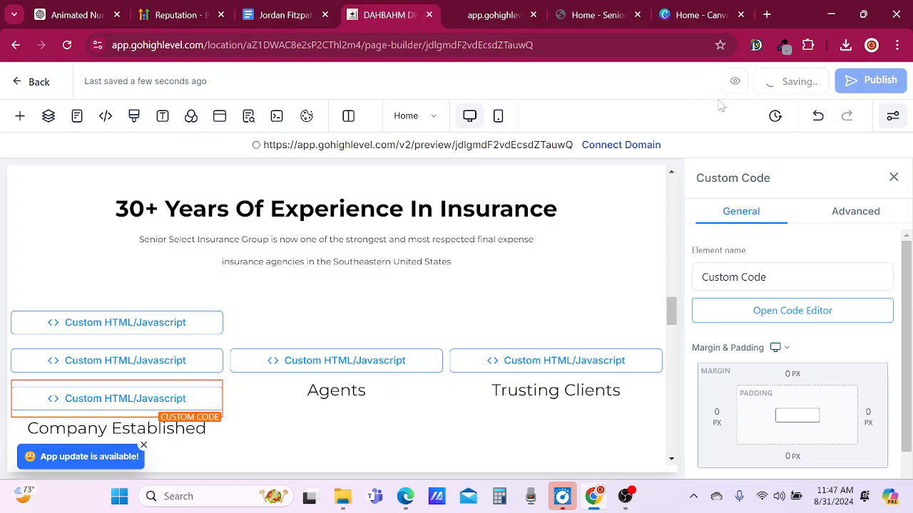
Preview the page and examine the counter area under 30+ Years Of Experience In Insurance.
{"action": "left_click", "coordinate": [764, 83]}
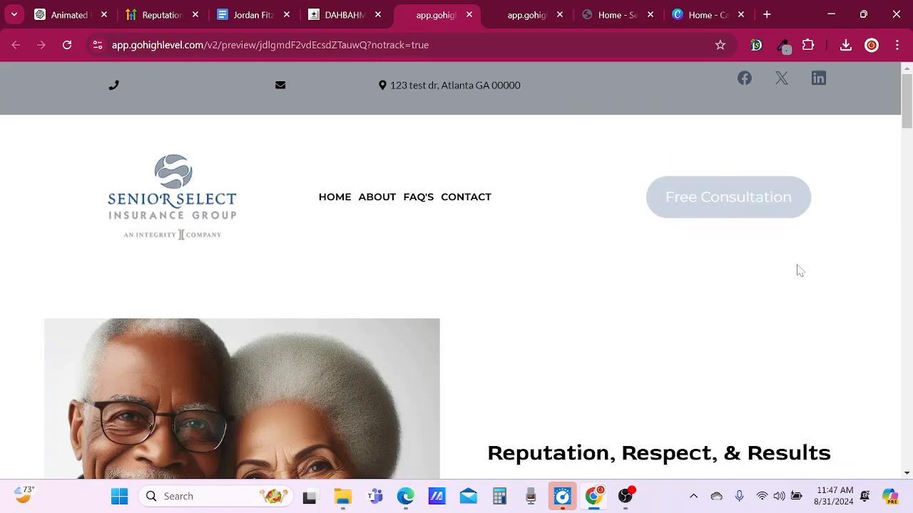
{"action": "scroll", "coordinate": [808, 267], "scroll_direction": "down", "scroll_amount": 4}
{"action": "scroll", "coordinate": [811, 266], "scroll_direction": "down", "scroll_amount": 8}
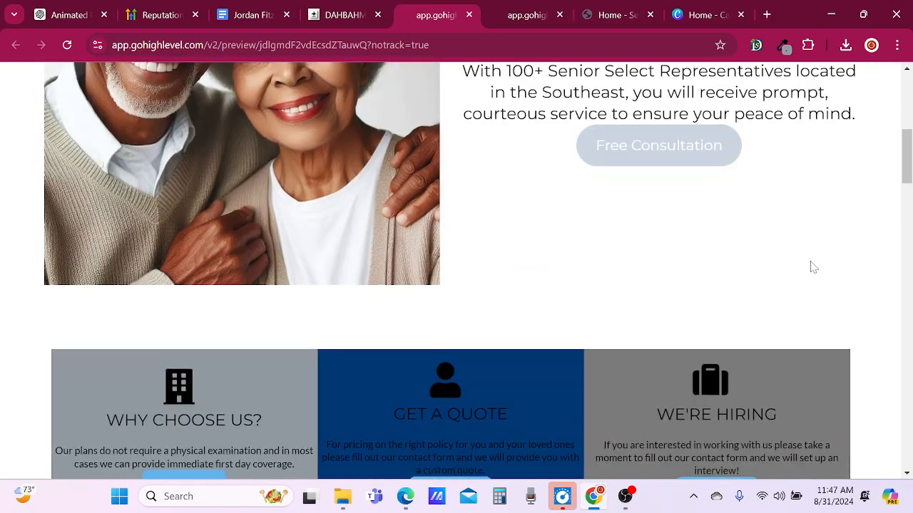
{"action": "scroll", "coordinate": [811, 266], "scroll_direction": "down", "scroll_amount": 7}
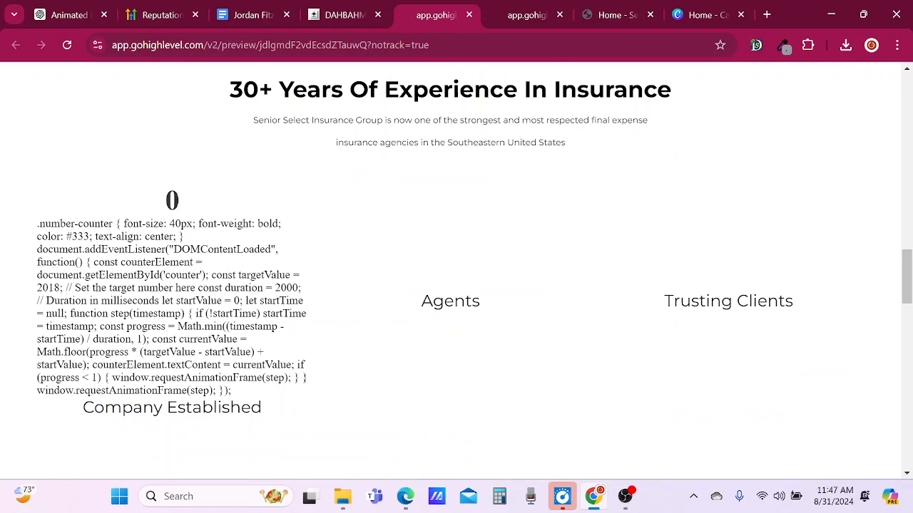
{"action": "scroll", "coordinate": [259, 342], "scroll_direction": "down", "scroll_amount": 2}
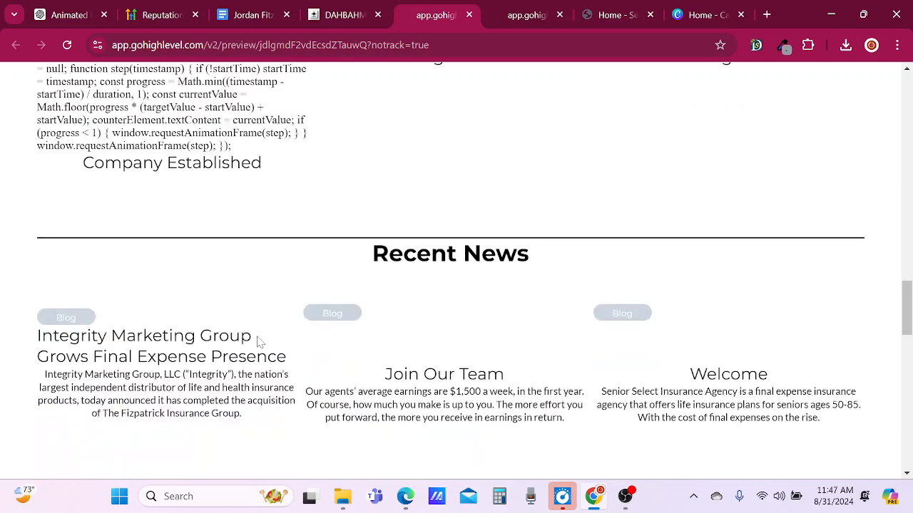
{"action": "scroll", "coordinate": [258, 342], "scroll_direction": "up", "scroll_amount": 3}
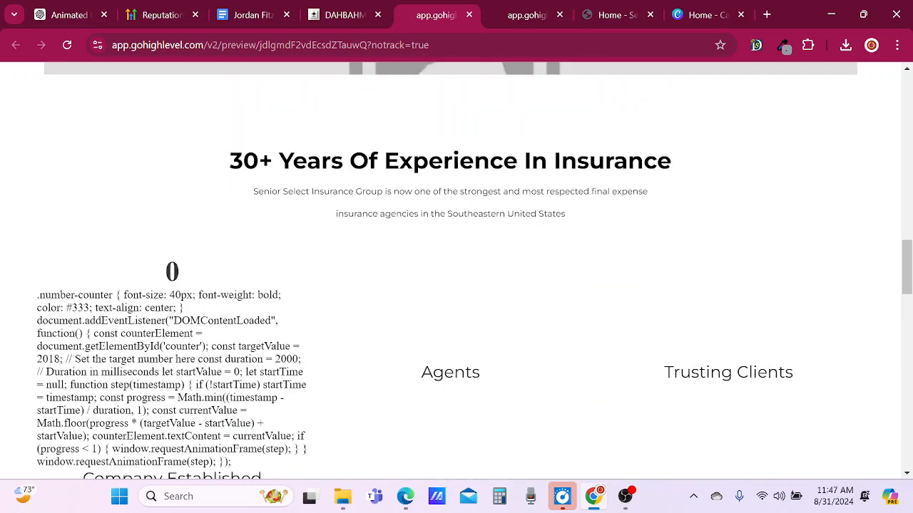
Switch to ChatGPT, reread the answer about using one custom code element, and copy its HTML counter snippet.
{"action": "left_click", "coordinate": [64, 15]}
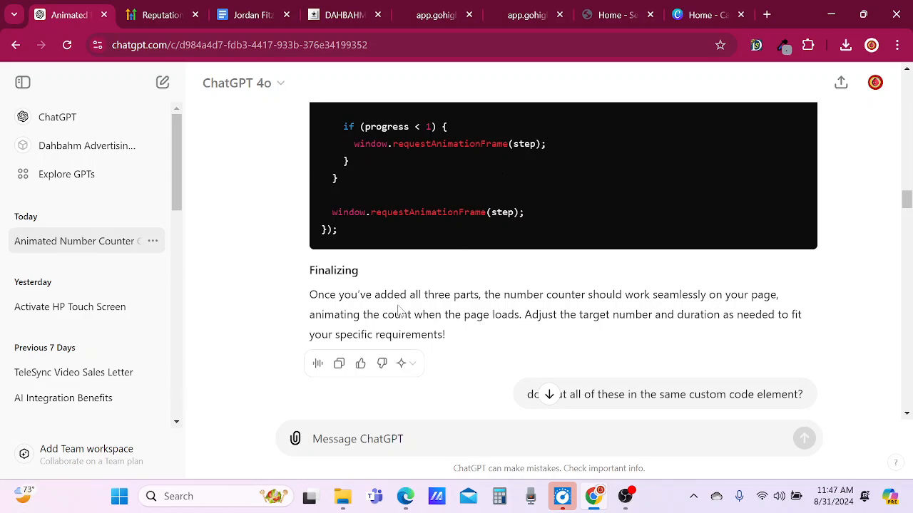
{"action": "scroll", "coordinate": [273, 323], "scroll_direction": "down", "scroll_amount": 4}
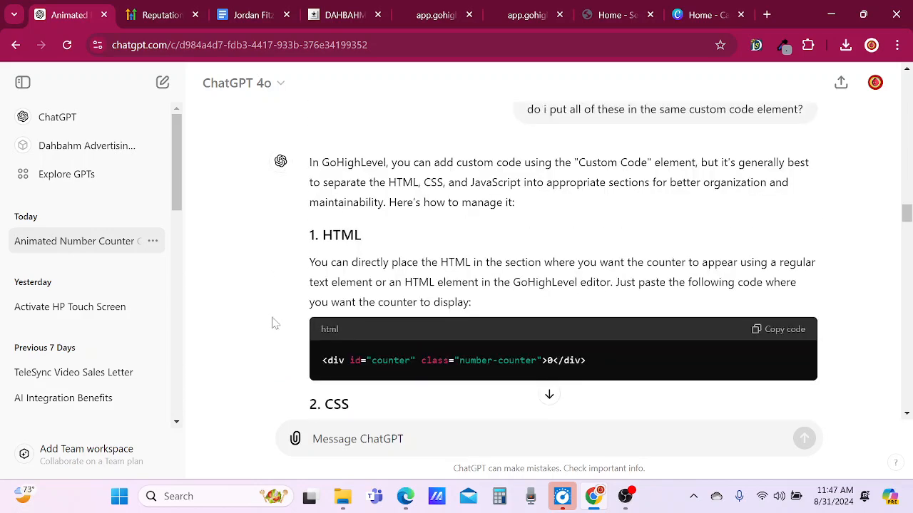
{"action": "scroll", "coordinate": [273, 322], "scroll_direction": "down", "scroll_amount": 2}
{"action": "scroll", "coordinate": [273, 322], "scroll_direction": "up", "scroll_amount": 1}
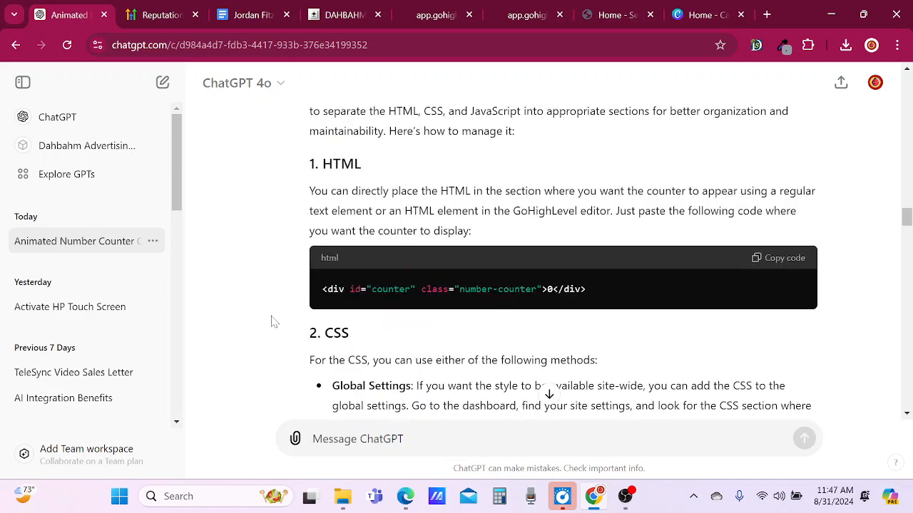
{"action": "scroll", "coordinate": [363, 234], "scroll_direction": "up", "scroll_amount": 3}
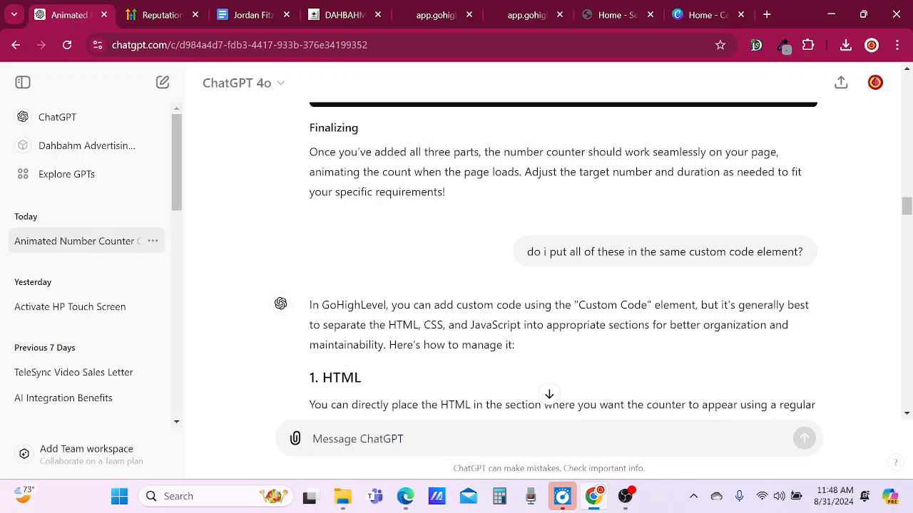
{"action": "scroll", "coordinate": [277, 359], "scroll_direction": "down", "scroll_amount": 3}
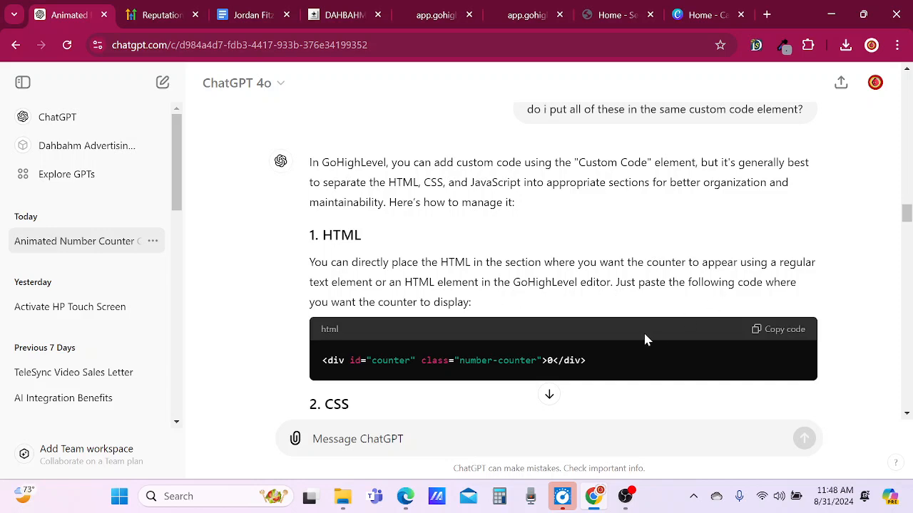
{"action": "left_click", "coordinate": [789, 332]}
Return to the GoHighLevel page builder and rename the first custom code element in the Company Established column as HTML COUNTER.
{"action": "left_click", "coordinate": [318, 20]}
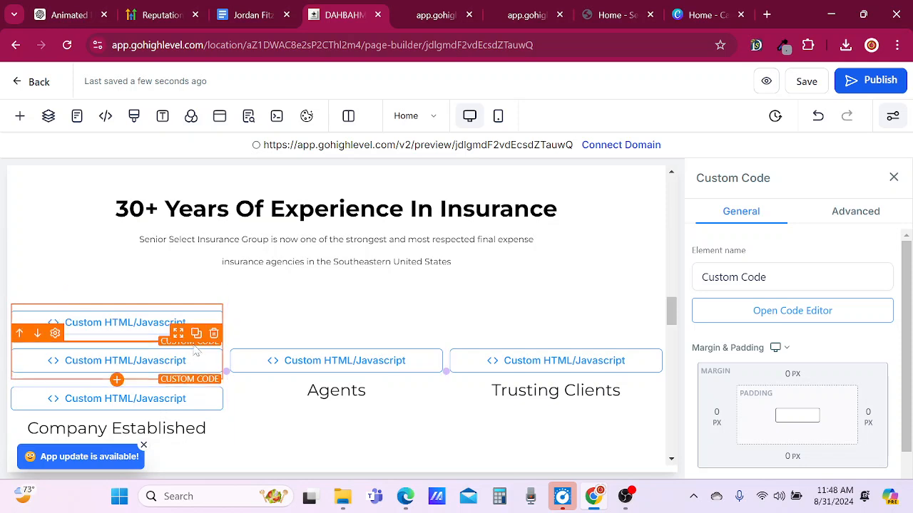
{"action": "left_click_drag", "start_coordinate": [793, 277], "coordinate": [591, 285]}
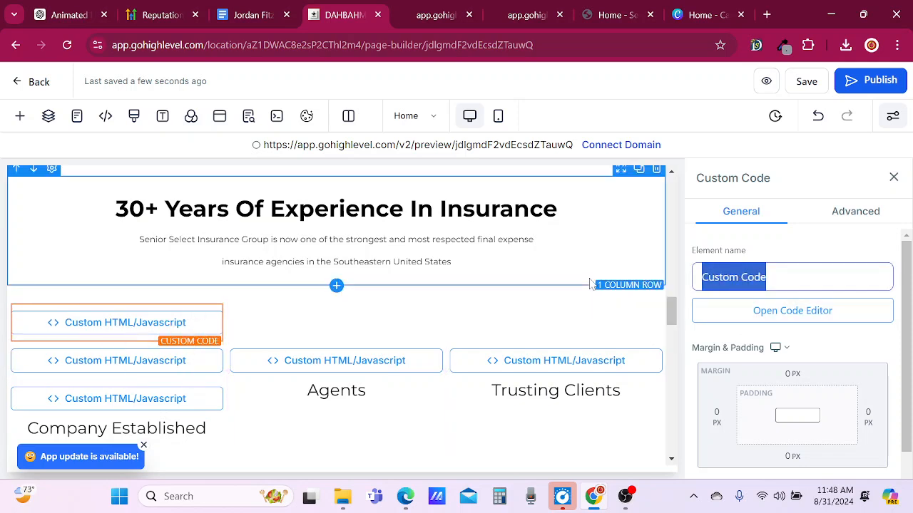
{"action": "type", "text": "HTML "}
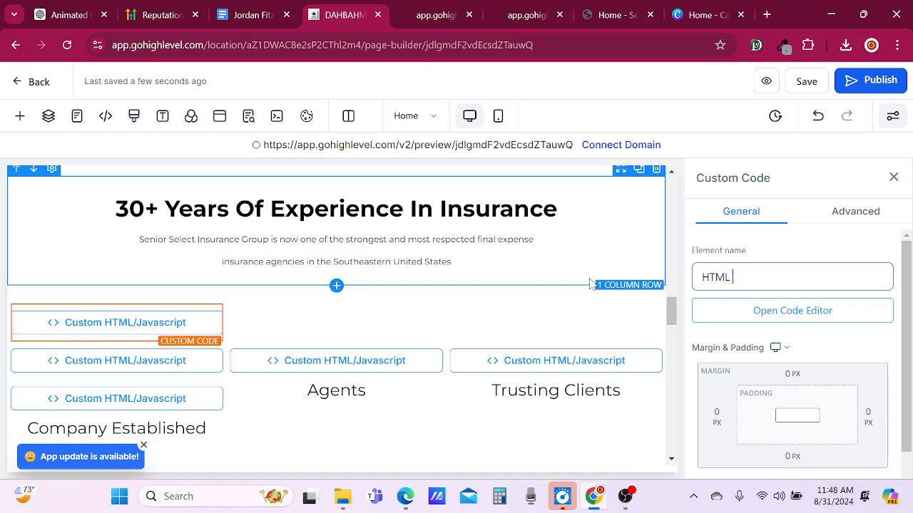
{"action": "type", "text": "COUNTER"}
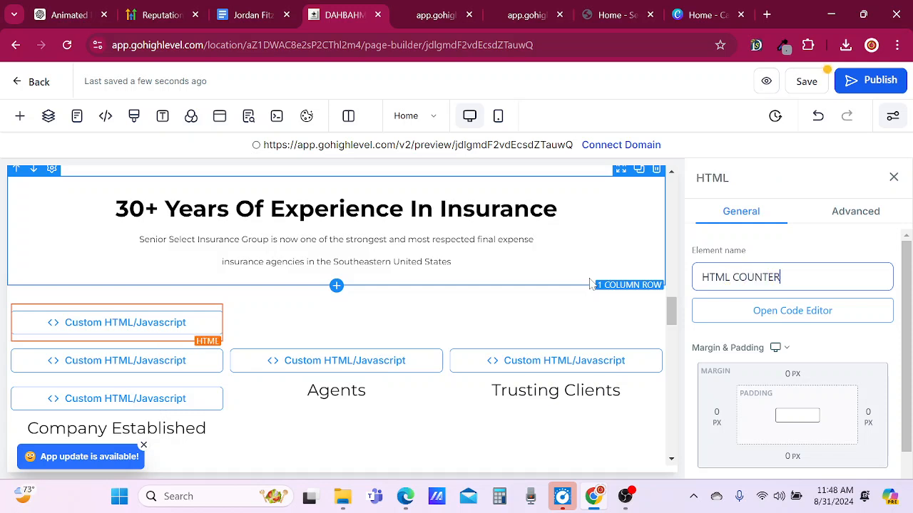
Replace the HTML COUNTER element's code with the copied snippet <div id="counter" class="number-counter">0</div> and save the code.
{"action": "left_click", "coordinate": [785, 316]}
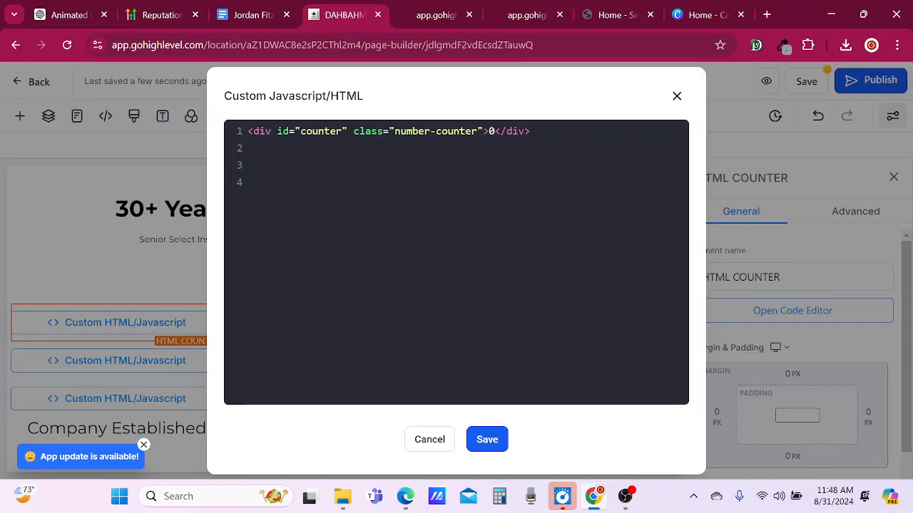
{"action": "left_click_drag", "start_coordinate": [531, 131], "coordinate": [232, 149]}
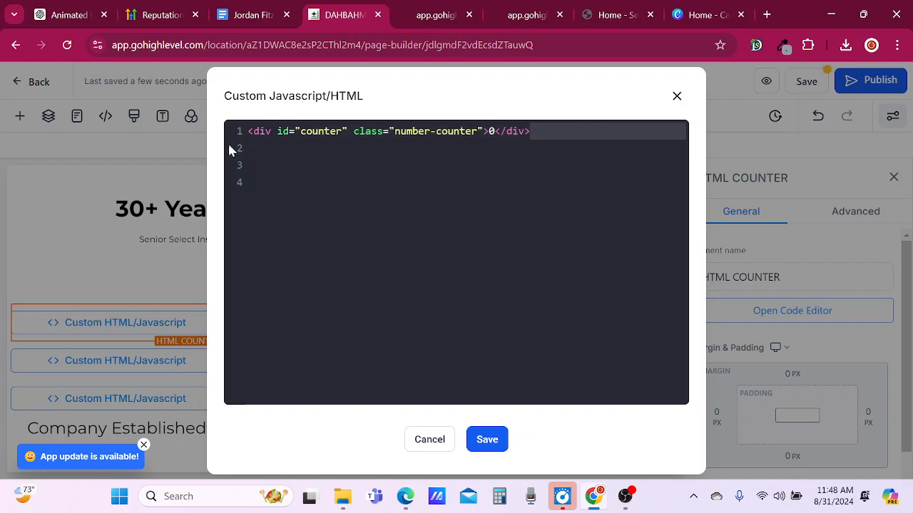
{"action": "left_click_drag", "start_coordinate": [534, 132], "coordinate": [261, 133]}
{"action": "left_click_drag", "start_coordinate": [248, 165], "coordinate": [184, 115]}
{"action": "key", "text": "BackSpace"}
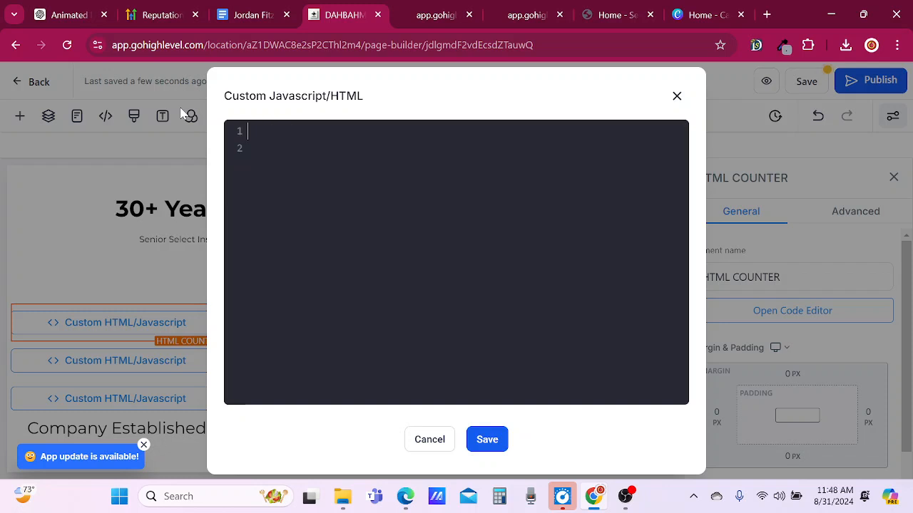
{"action": "key", "text": "BackSpace"}
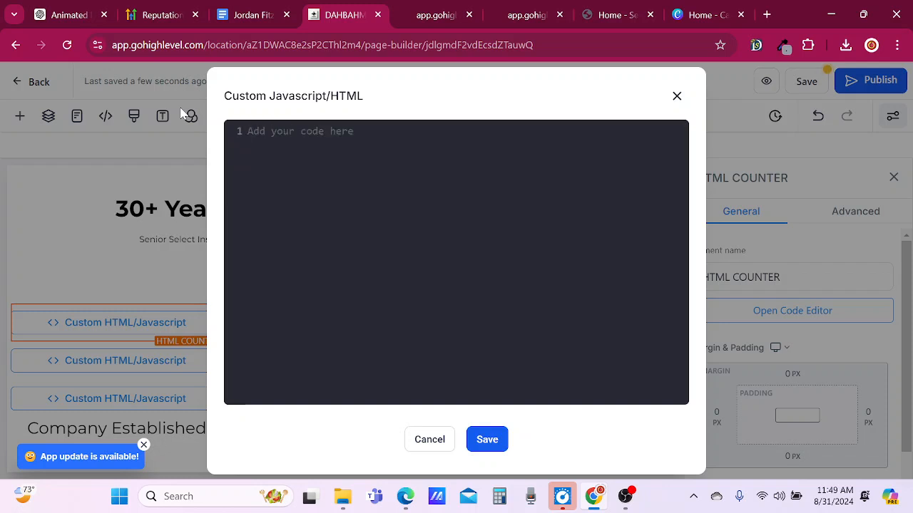
{"action": "key", "text": "ctrl+v"}
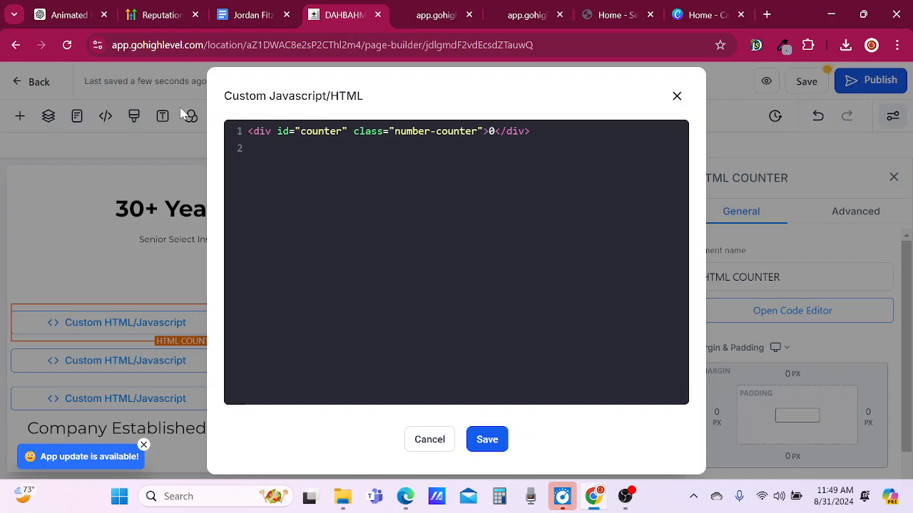
{"action": "left_click", "coordinate": [497, 442]}
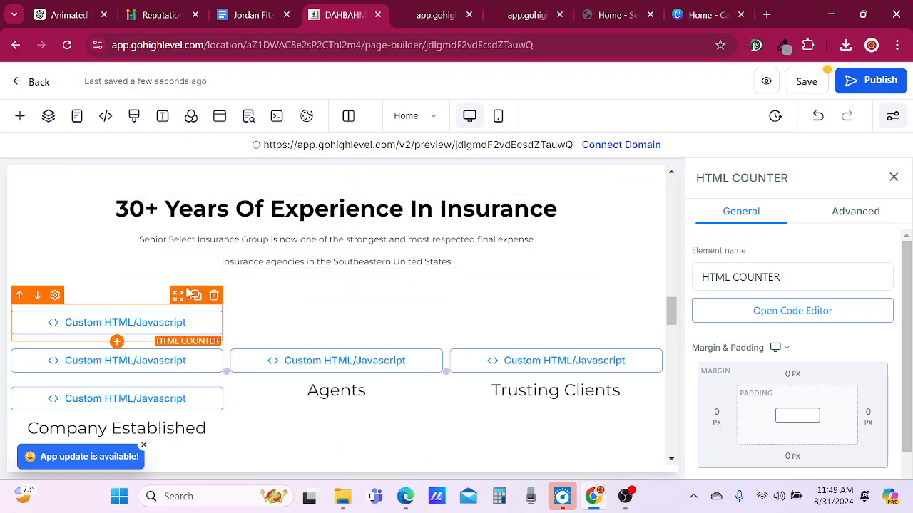
Switch to ChatGPT, read the CSS section of the answer, and copy its <style> snippet for .number-counter.
{"action": "scroll", "coordinate": [214, 420], "scroll_direction": "down", "scroll_amount": 2}
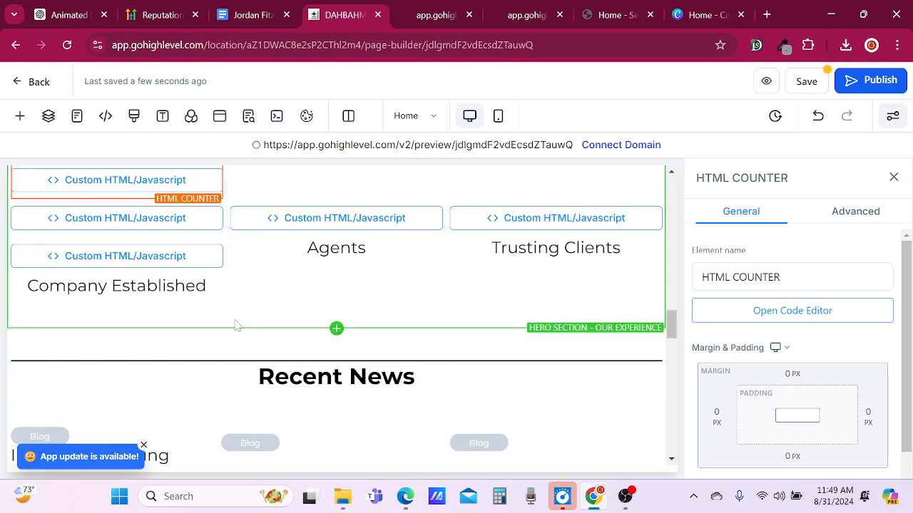
{"action": "left_click", "coordinate": [237, 325]}
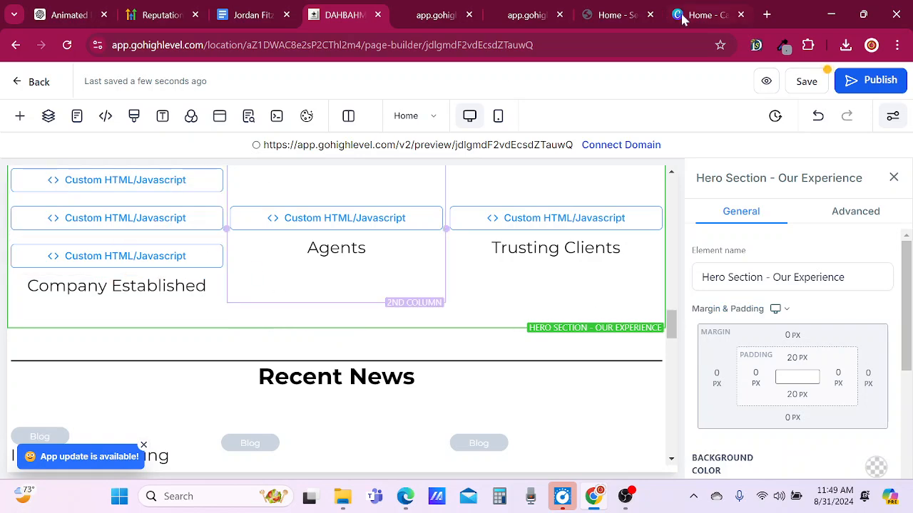
{"action": "left_click", "coordinate": [91, 13]}
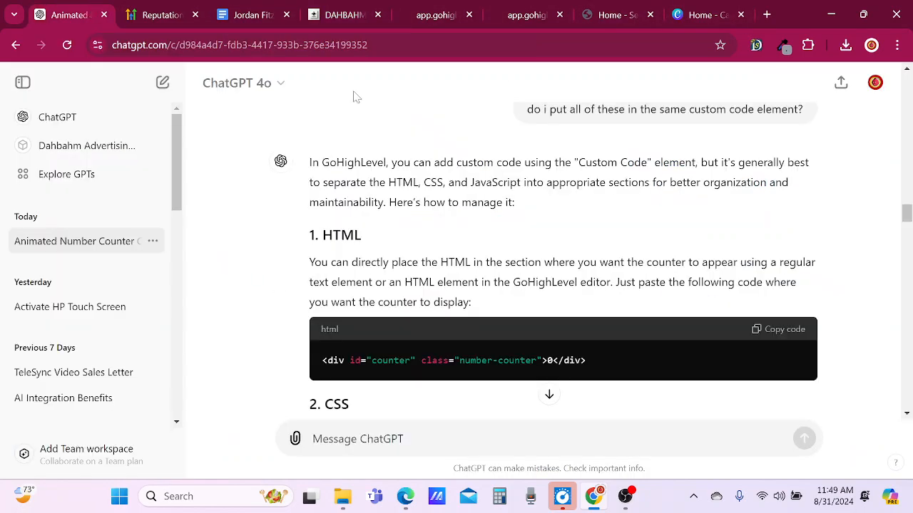
{"action": "scroll", "coordinate": [389, 286], "scroll_direction": "down", "scroll_amount": 3}
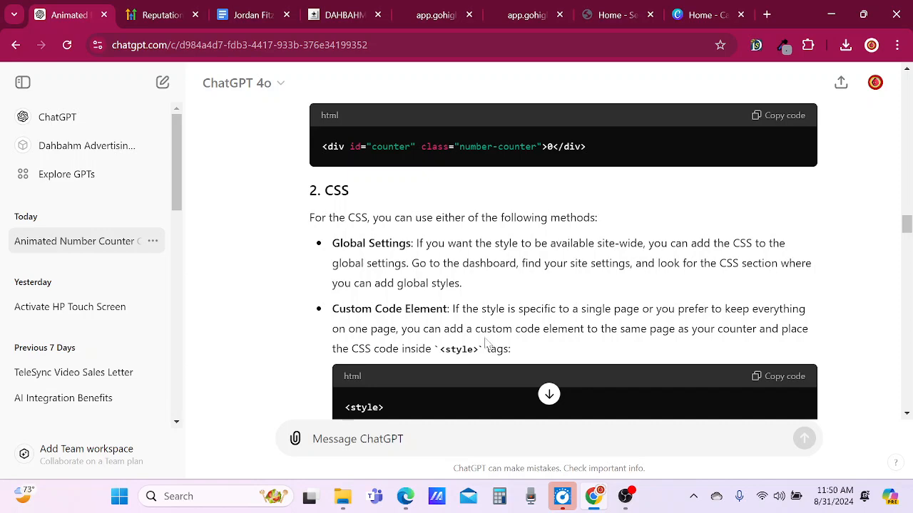
{"action": "scroll", "coordinate": [453, 346], "scroll_direction": "down", "scroll_amount": 1}
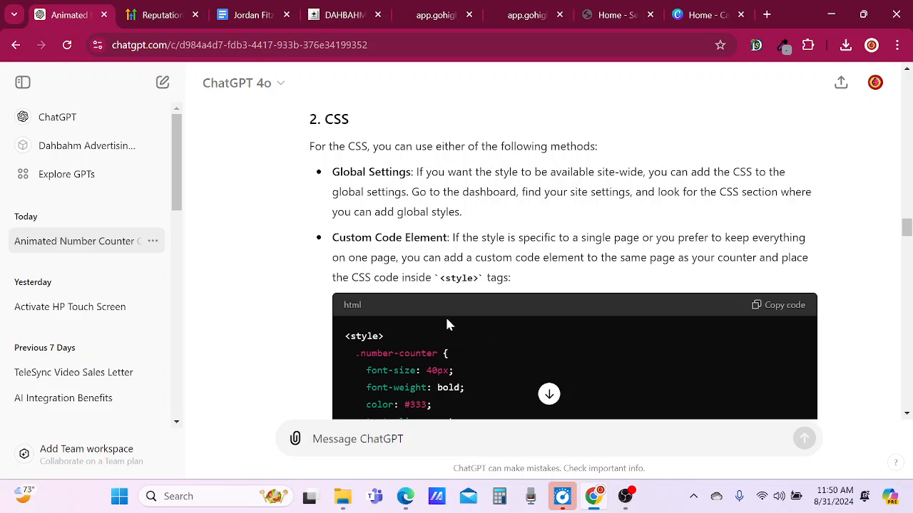
{"action": "scroll", "coordinate": [459, 318], "scroll_direction": "down", "scroll_amount": 1}
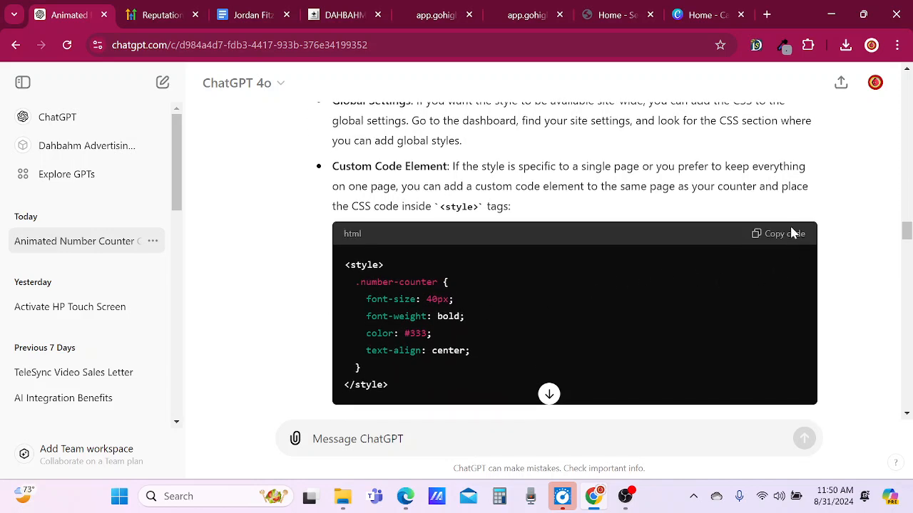
{"action": "left_click", "coordinate": [791, 233]}
Return to the GoHighLevel page builder and rename the second custom code element in the Company Established column as CSS COUNTER.
{"action": "left_click", "coordinate": [343, 16]}
{"action": "left_click", "coordinate": [177, 224]}
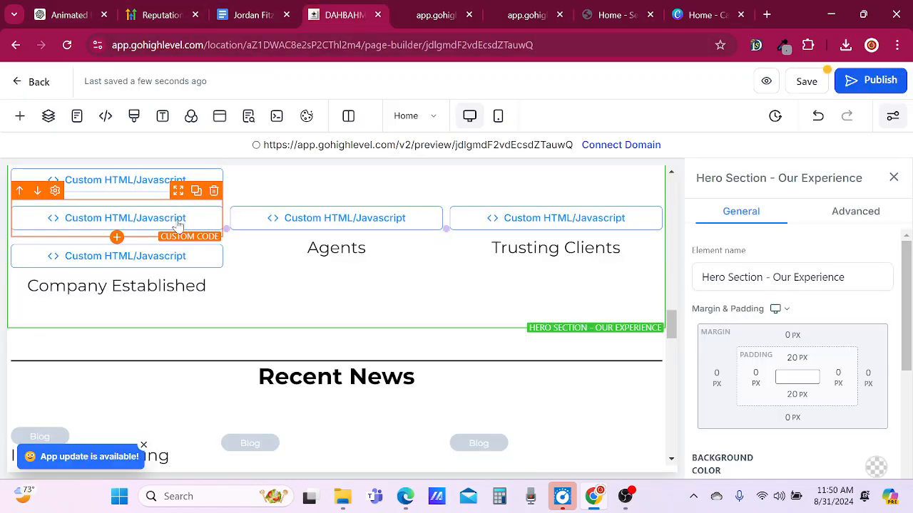
{"action": "left_click_drag", "start_coordinate": [791, 279], "coordinate": [626, 322]}
{"action": "left_click", "coordinate": [611, 323]}
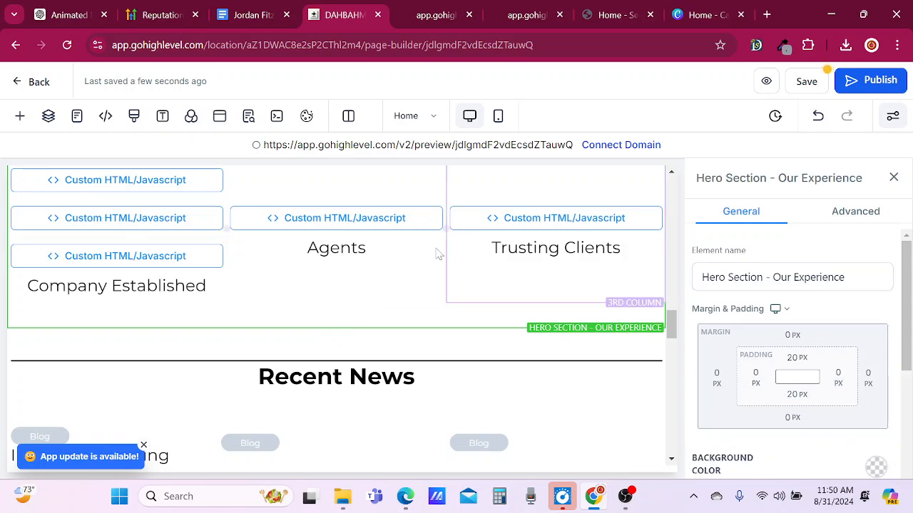
{"action": "left_click", "coordinate": [177, 219]}
{"action": "left_click", "coordinate": [760, 277]}
{"action": "double_click", "coordinate": [755, 278]}
{"action": "left_click", "coordinate": [761, 278]}
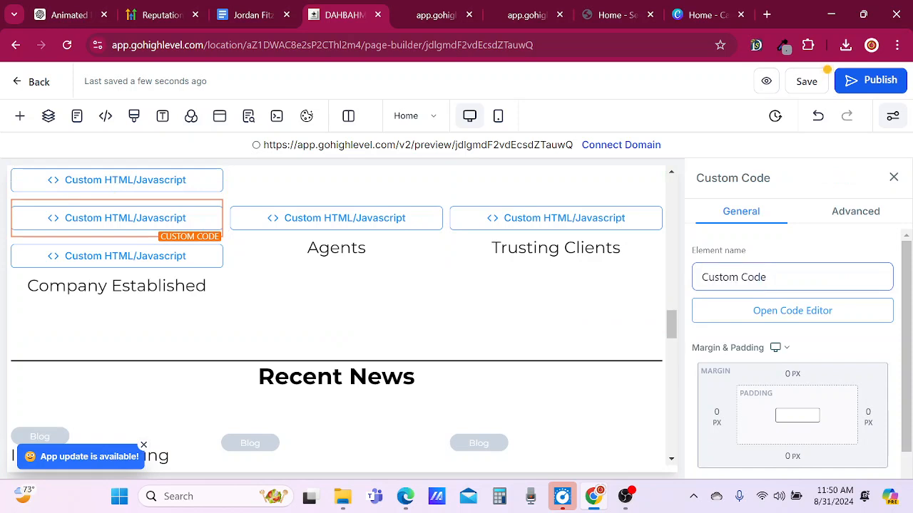
{"action": "key", "text": "ctrl+a"}
{"action": "type", "text": "CSS COUNTER"}
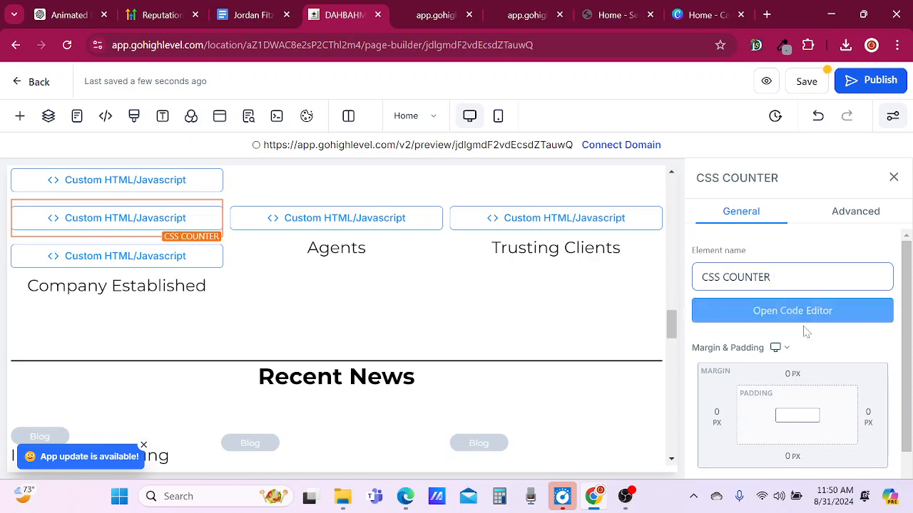
Replace the CSS COUNTER element's code with the copied <style> snippet for .number-counter and save the code.
{"action": "left_click", "coordinate": [513, 284]}
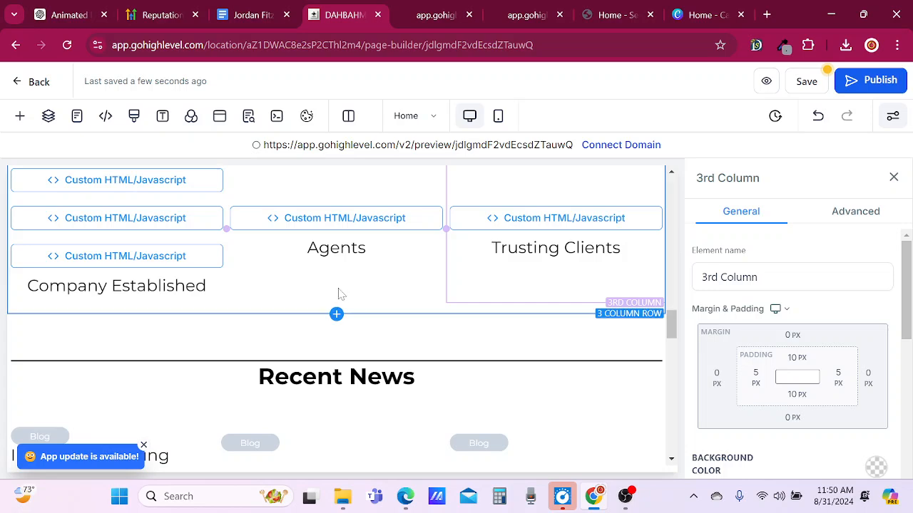
{"action": "left_click", "coordinate": [136, 222]}
{"action": "left_click", "coordinate": [775, 315]}
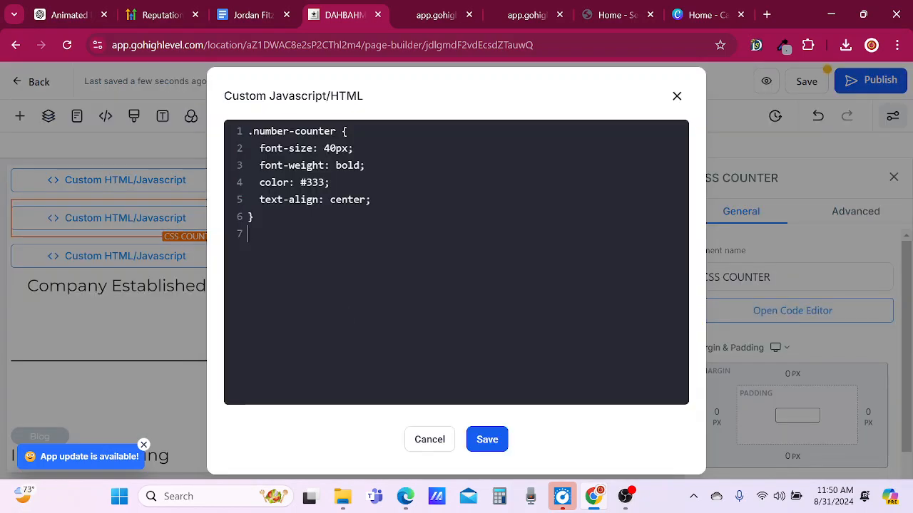
{"action": "left_click_drag", "start_coordinate": [248, 234], "coordinate": [241, 113]}
{"action": "key", "text": "BackSpace"}
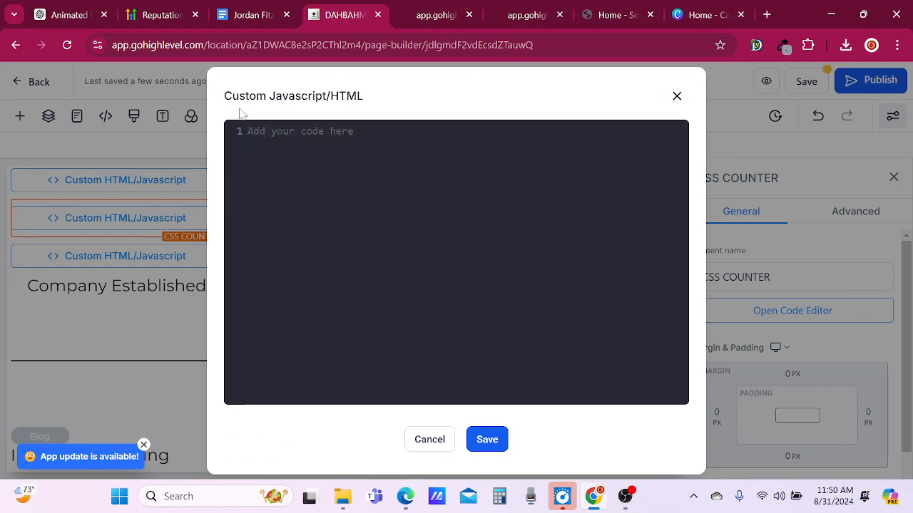
{"action": "key", "text": "ctrl+v"}
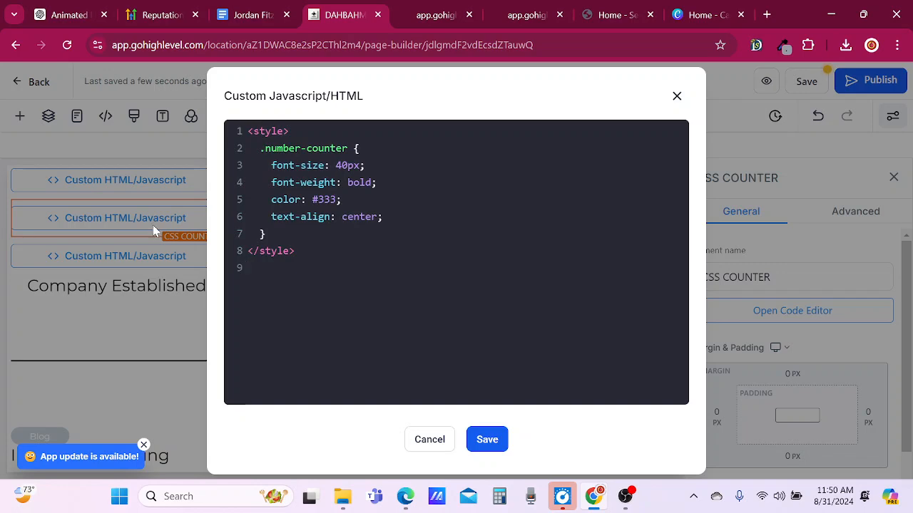
{"action": "left_click", "coordinate": [493, 443]}
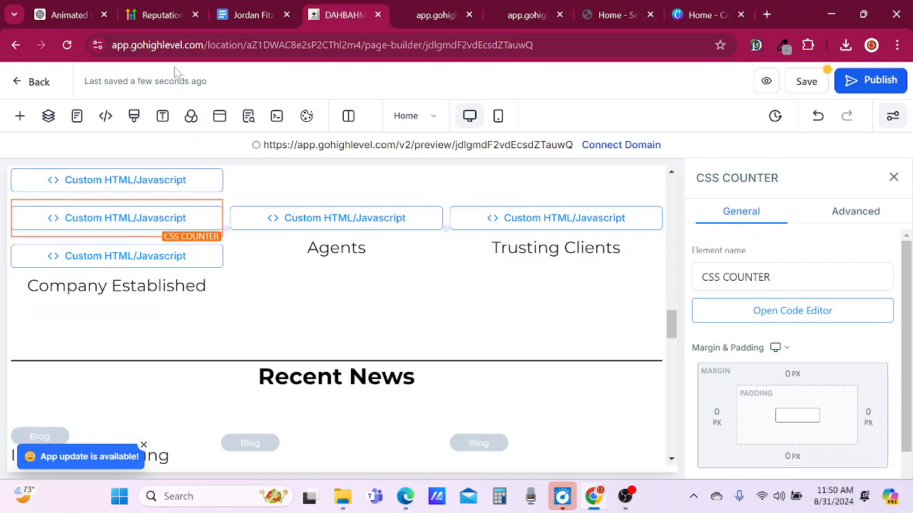
Switch to ChatGPT, copy the JavaScript counter <script> snippet, and read the advice under Organizing the Code in GoHighLevel.
{"action": "left_click", "coordinate": [37, 21]}
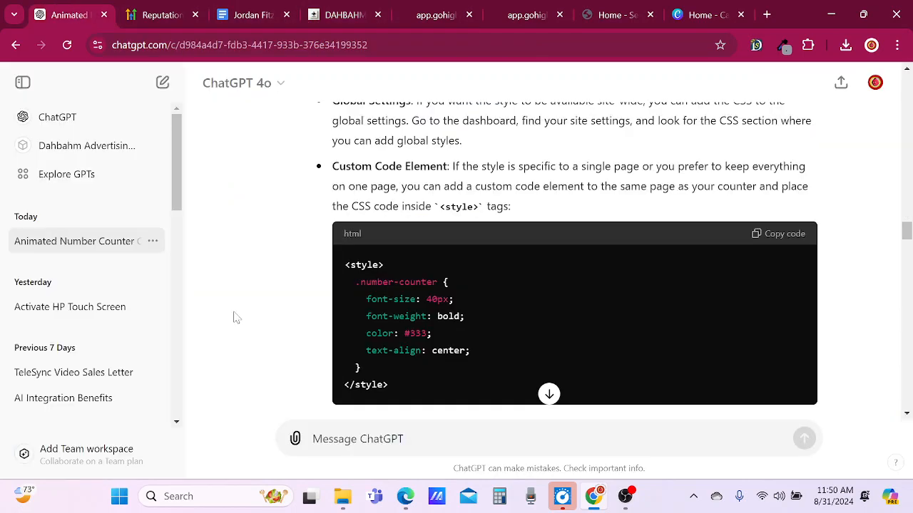
{"action": "scroll", "coordinate": [258, 320], "scroll_direction": "down", "scroll_amount": 2}
{"action": "scroll", "coordinate": [258, 320], "scroll_direction": "down", "scroll_amount": 3}
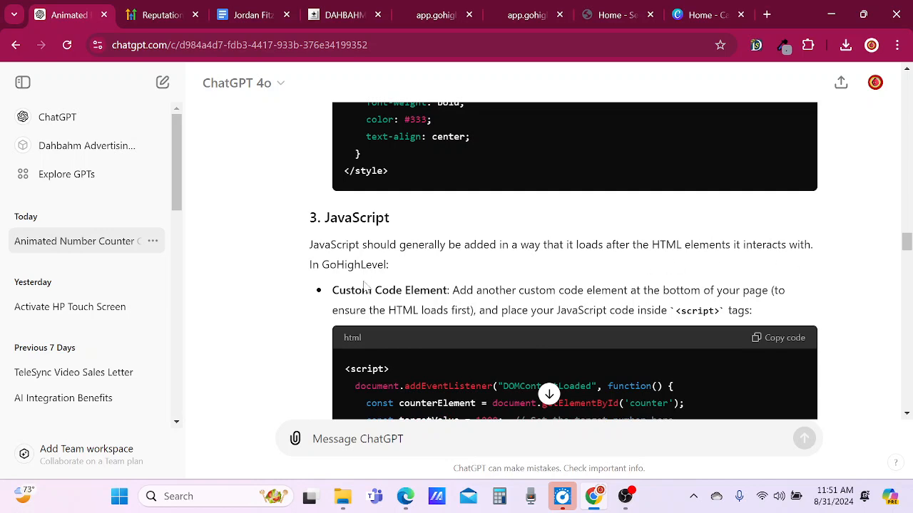
{"action": "scroll", "coordinate": [330, 285], "scroll_direction": "down", "scroll_amount": 1}
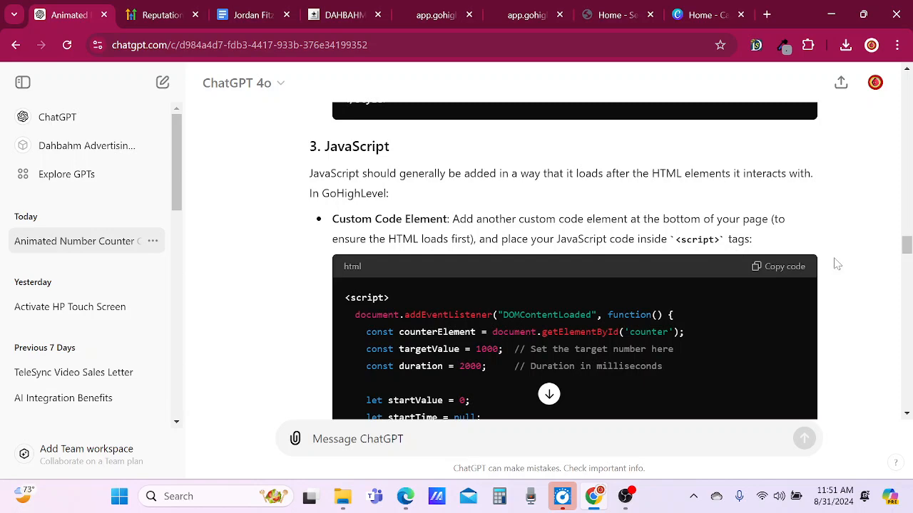
{"action": "scroll", "coordinate": [837, 264], "scroll_direction": "down", "scroll_amount": 1}
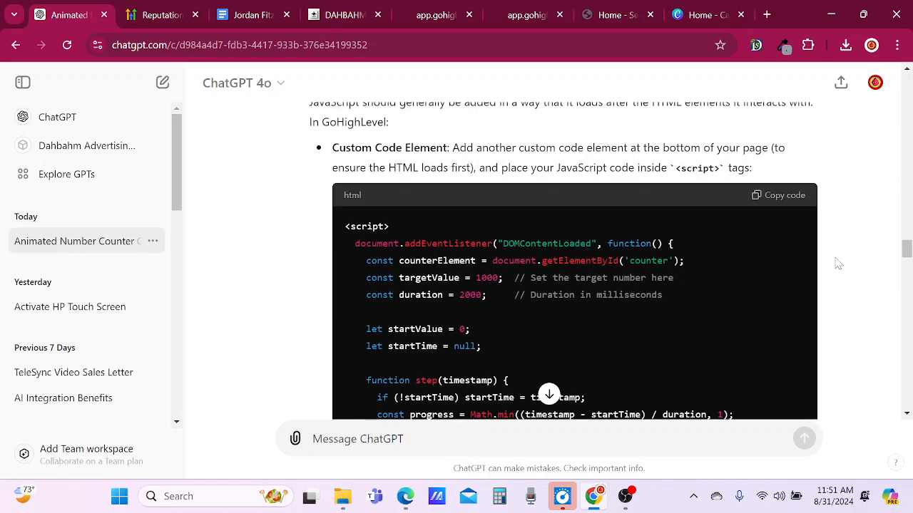
{"action": "left_click", "coordinate": [788, 197]}
{"action": "scroll", "coordinate": [858, 229], "scroll_direction": "down", "scroll_amount": 5}
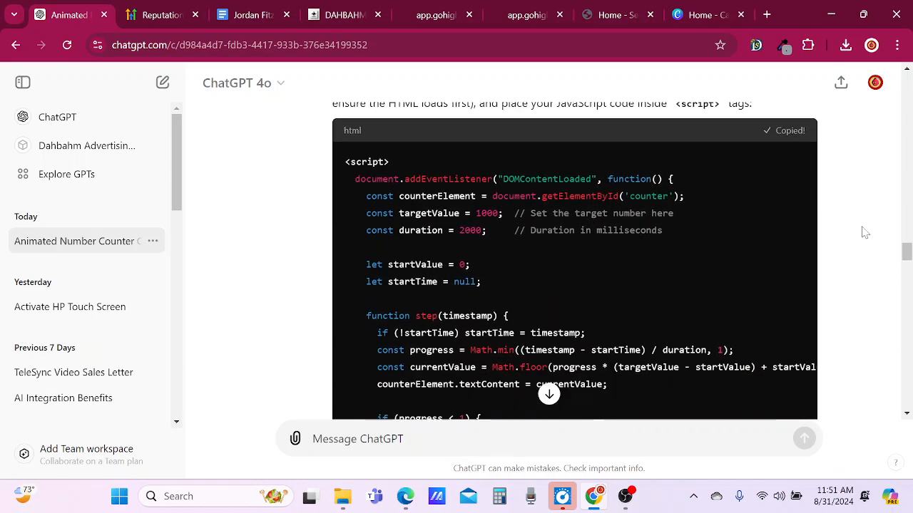
{"action": "scroll", "coordinate": [829, 240], "scroll_direction": "down", "scroll_amount": 1}
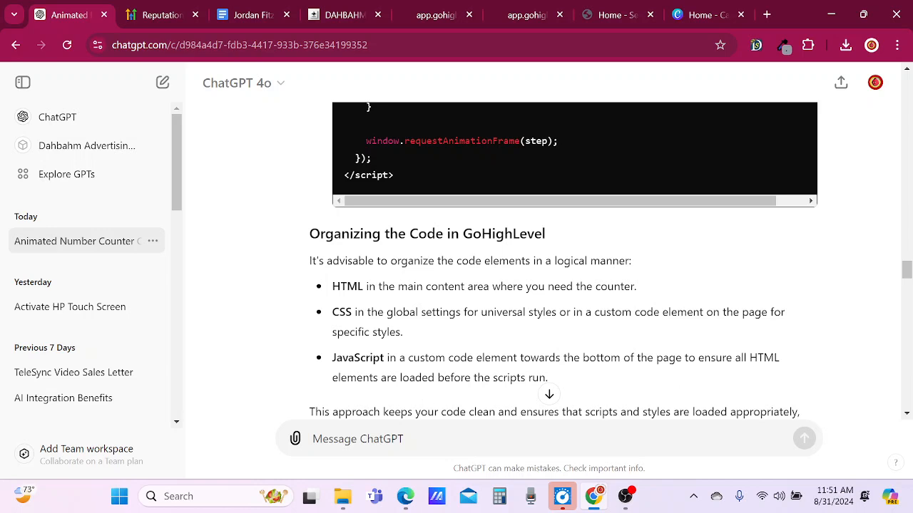
{"action": "scroll", "coordinate": [587, 381], "scroll_direction": "down", "scroll_amount": 1}
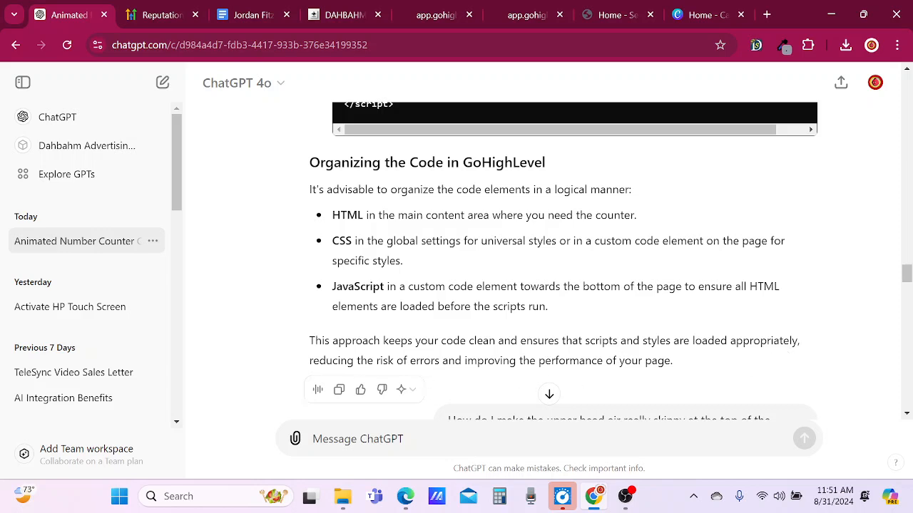
{"action": "scroll", "coordinate": [583, 390], "scroll_direction": "down", "scroll_amount": 1}
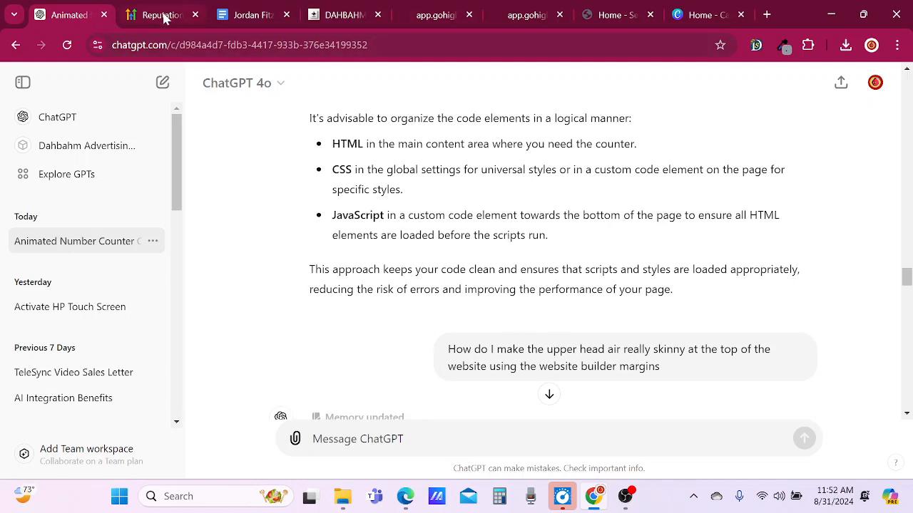
Return to the GoHighLevel page builder and delete the third custom code element in the Company Established column.
{"action": "left_click", "coordinate": [333, 16]}
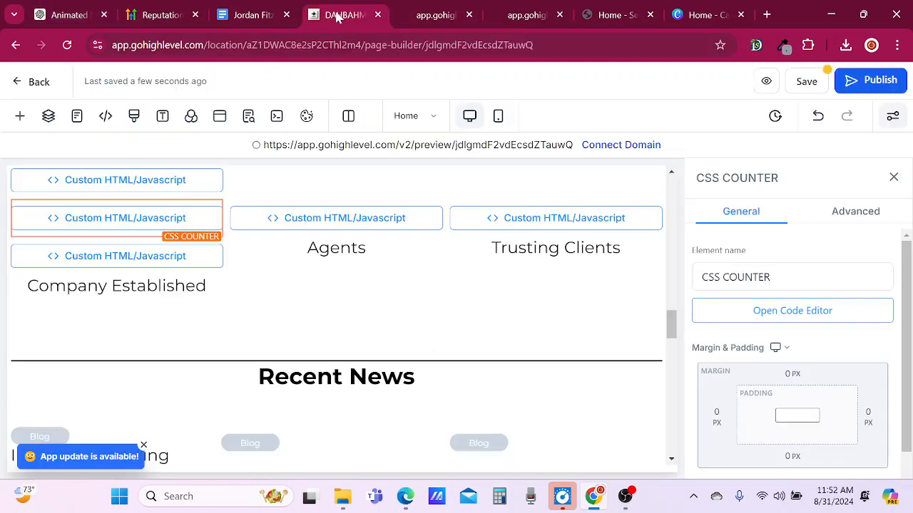
{"action": "left_click", "coordinate": [121, 259]}
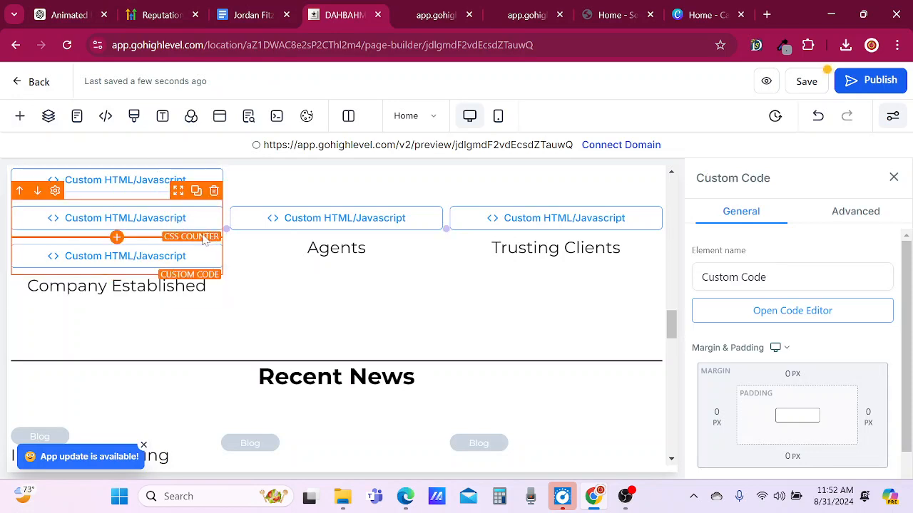
{"action": "left_click", "coordinate": [214, 231]}
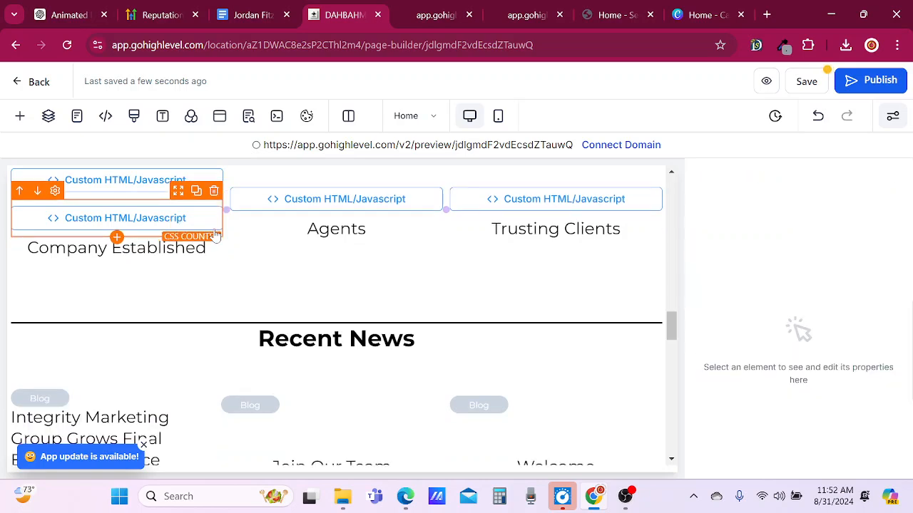
Add a Small section directly below the Footer section and insert a 1 Column row in it.
{"action": "scroll", "coordinate": [336, 285], "scroll_direction": "down", "scroll_amount": 1}
{"action": "scroll", "coordinate": [336, 321], "scroll_direction": "down", "scroll_amount": 20}
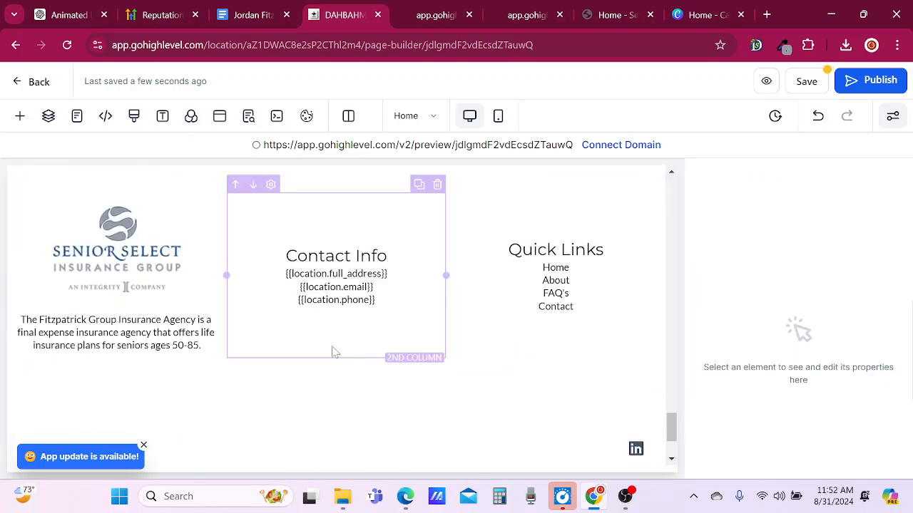
{"action": "scroll", "coordinate": [335, 352], "scroll_direction": "down", "scroll_amount": 2}
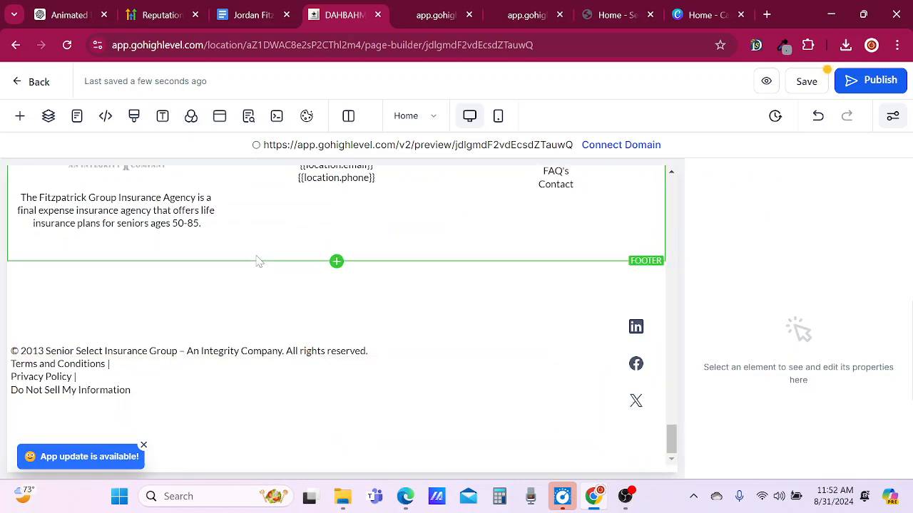
{"action": "left_click", "coordinate": [337, 262]}
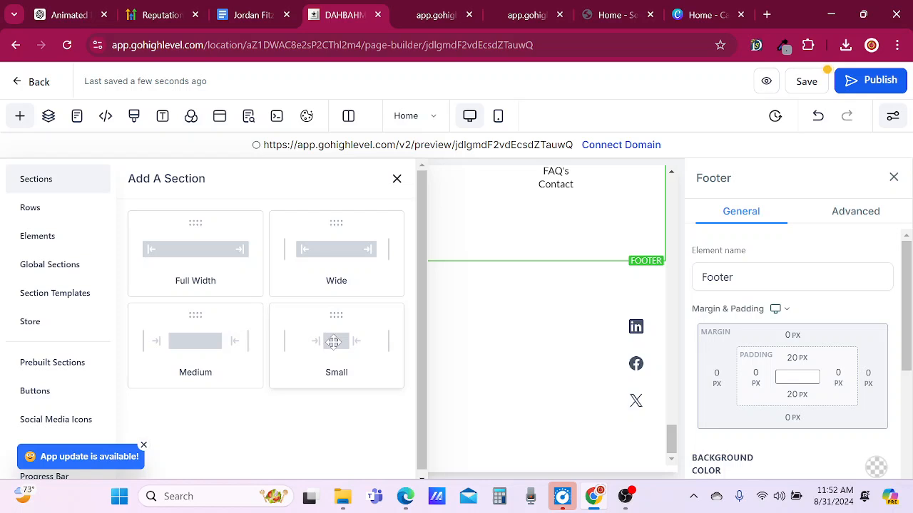
{"action": "left_click", "coordinate": [331, 345]}
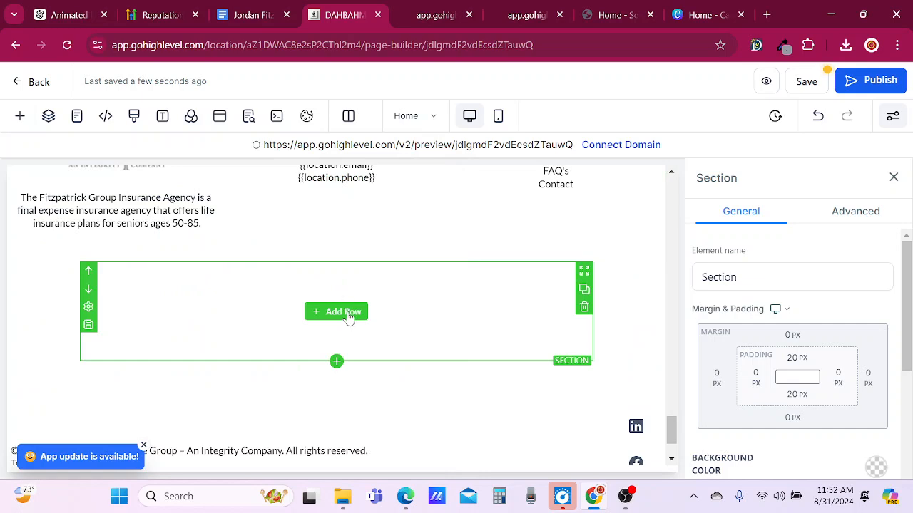
{"action": "left_click", "coordinate": [345, 312]}
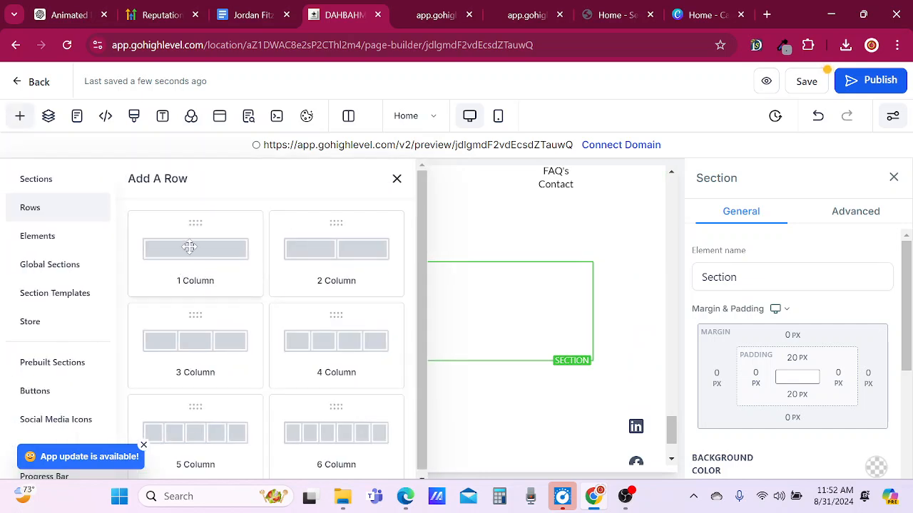
{"action": "scroll", "coordinate": [79, 274], "scroll_direction": "down", "scroll_amount": 1}
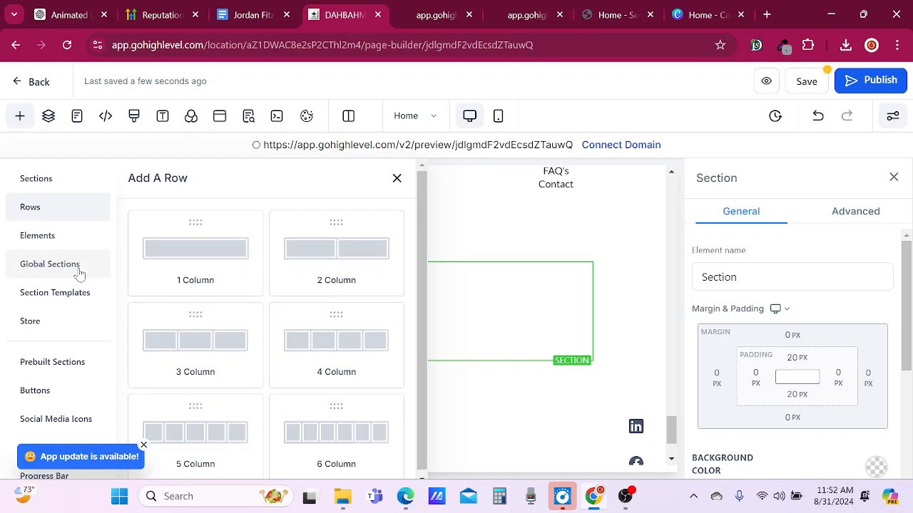
{"action": "left_click", "coordinate": [186, 250]}
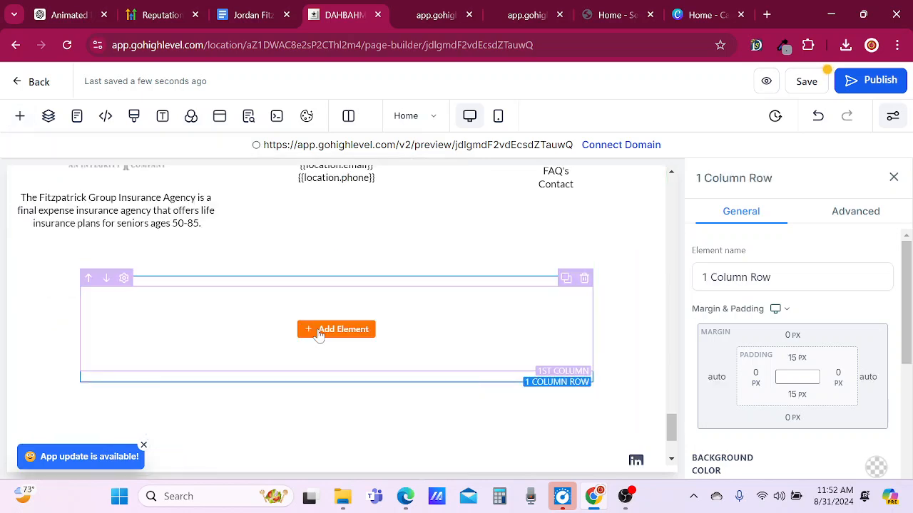
Insert a custom Code element in the new row below the Footer and rename it JAVASCRIPT COUNTER.
{"action": "left_click", "coordinate": [335, 330]}
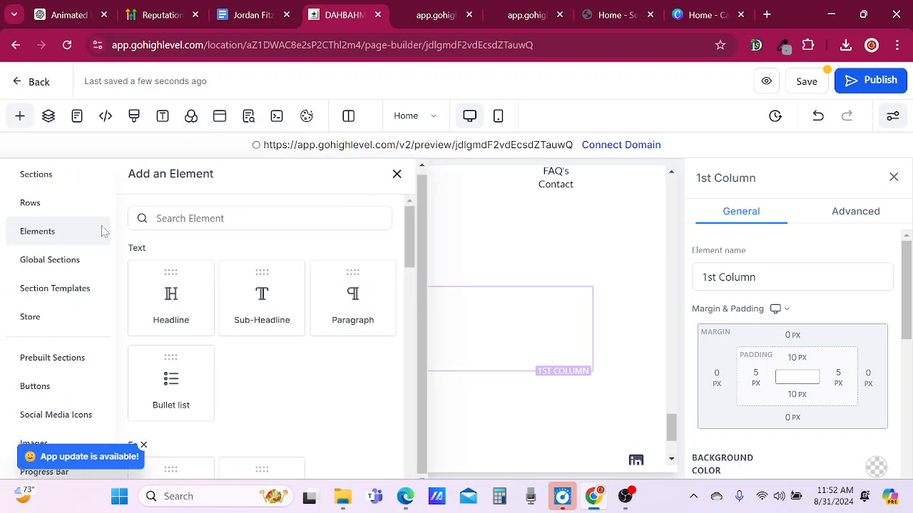
{"action": "scroll", "coordinate": [254, 367], "scroll_direction": "down", "scroll_amount": 8}
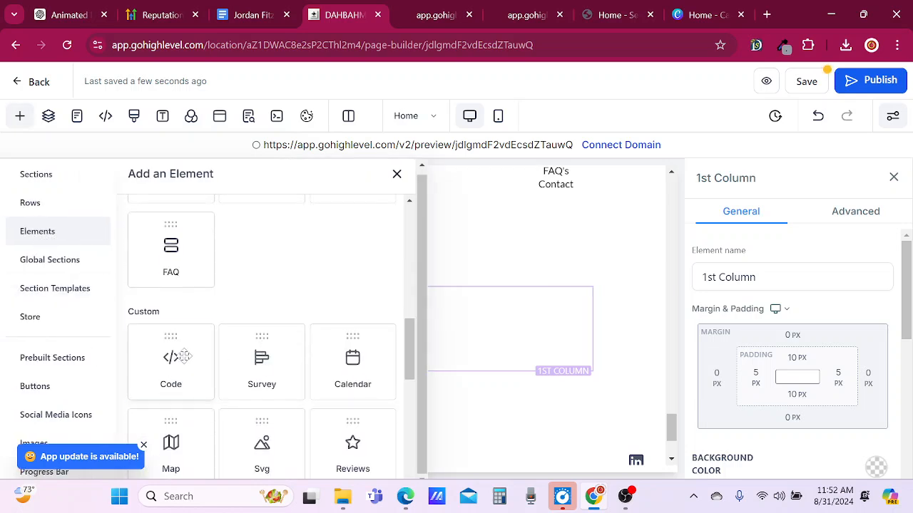
{"action": "left_click", "coordinate": [184, 357]}
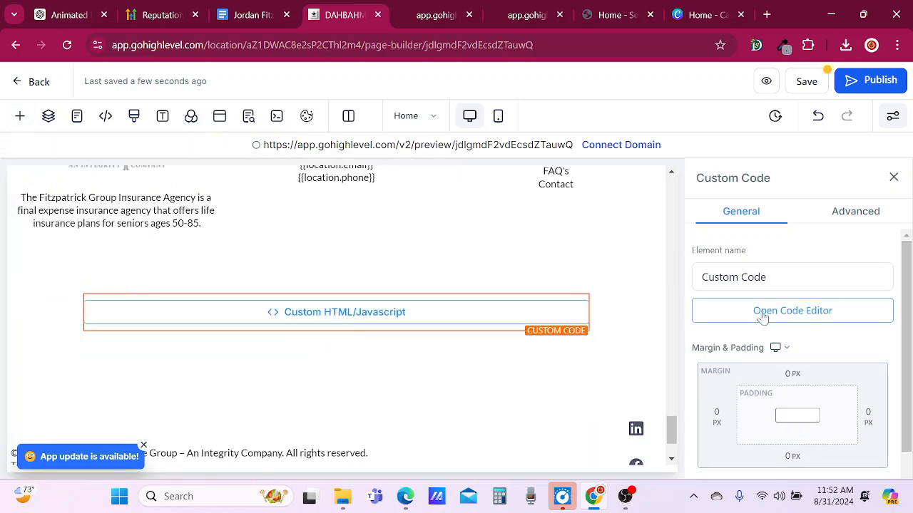
{"action": "left_click_drag", "start_coordinate": [767, 278], "coordinate": [619, 326]}
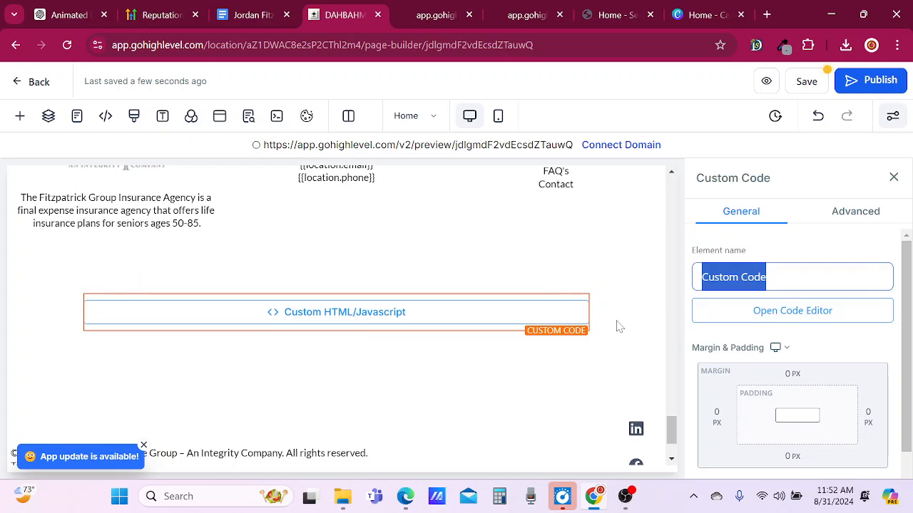
{"action": "type", "text": "J"}
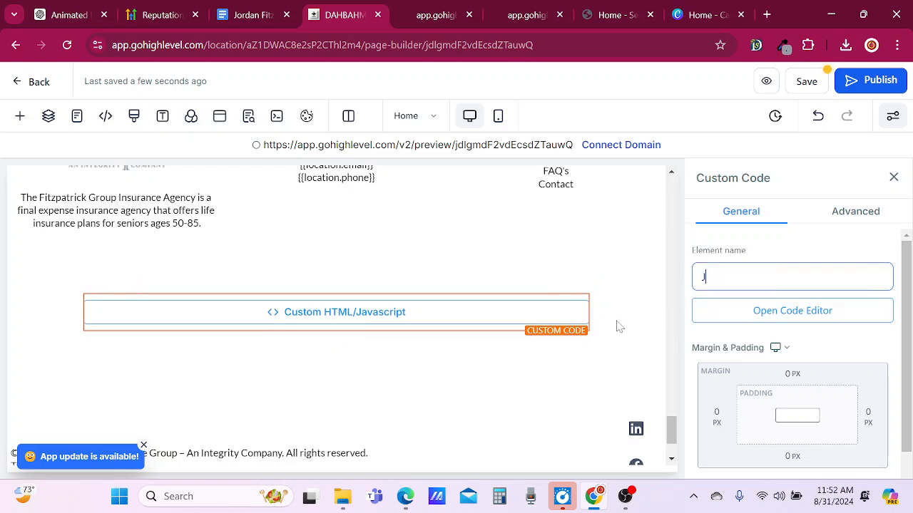
{"action": "type", "text": "AVASCRIPT COUNTER"}
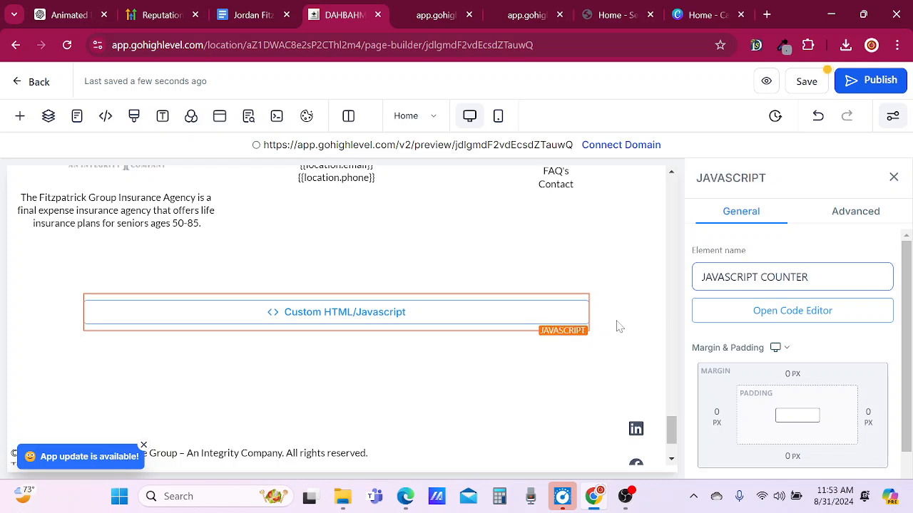
{"action": "left_click", "coordinate": [658, 310]}
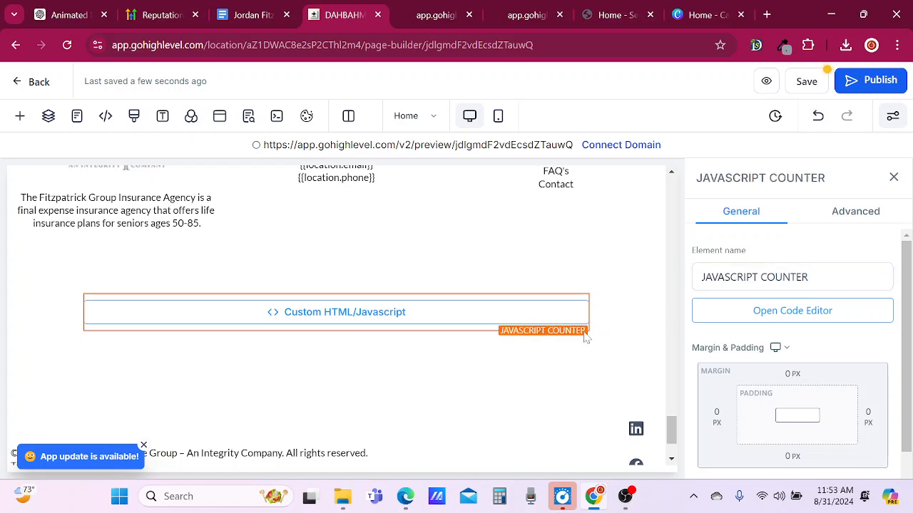
Paste the copied <script> snippet into the JAVASCRIPT COUNTER element, set targetValue to 2018, and save the code.
{"action": "left_click", "coordinate": [778, 310]}
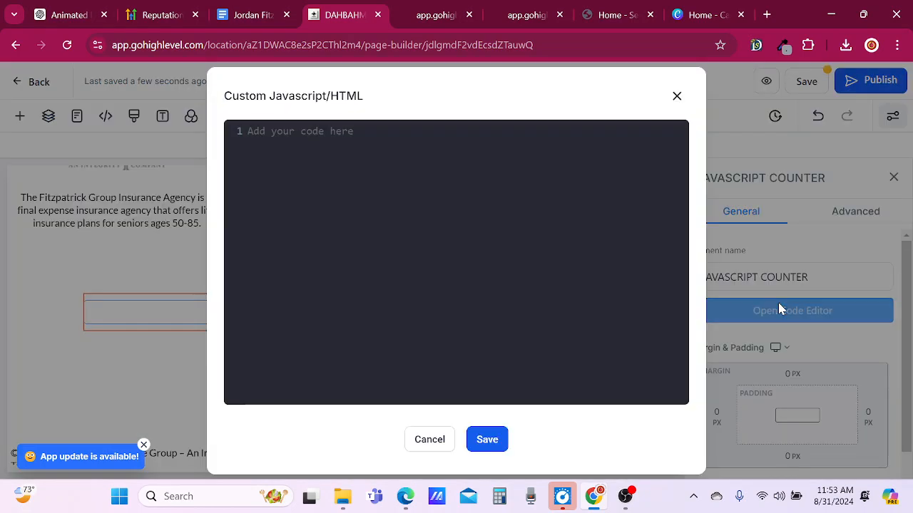
{"action": "left_click", "coordinate": [329, 161]}
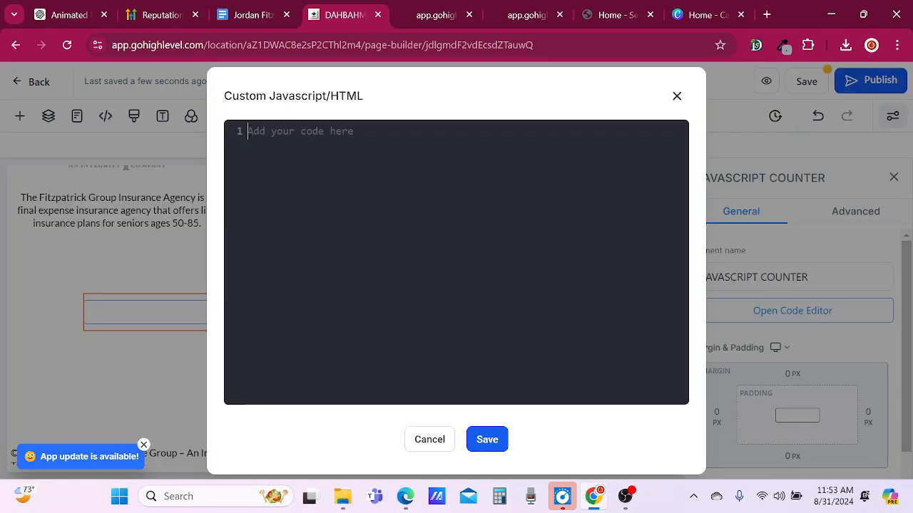
{"action": "key", "text": "ctrl+v"}
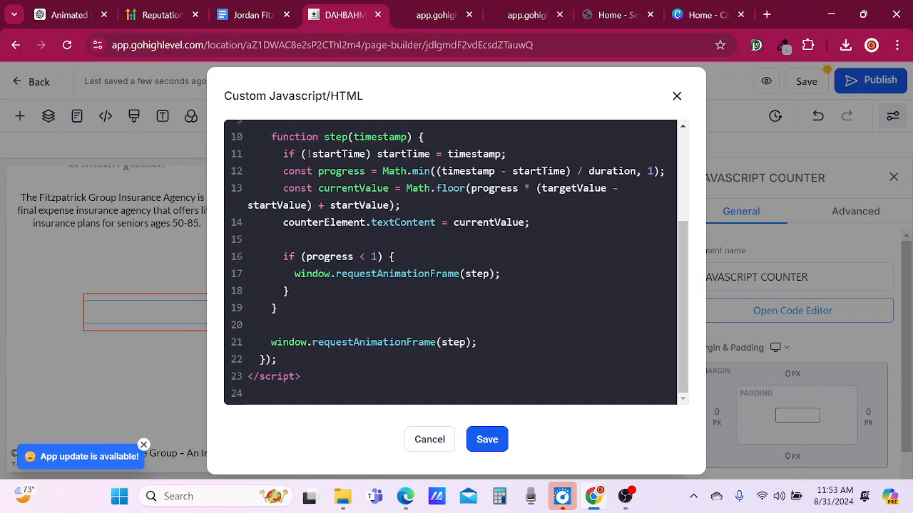
{"action": "scroll", "coordinate": [456, 263], "scroll_direction": "up", "scroll_amount": 5}
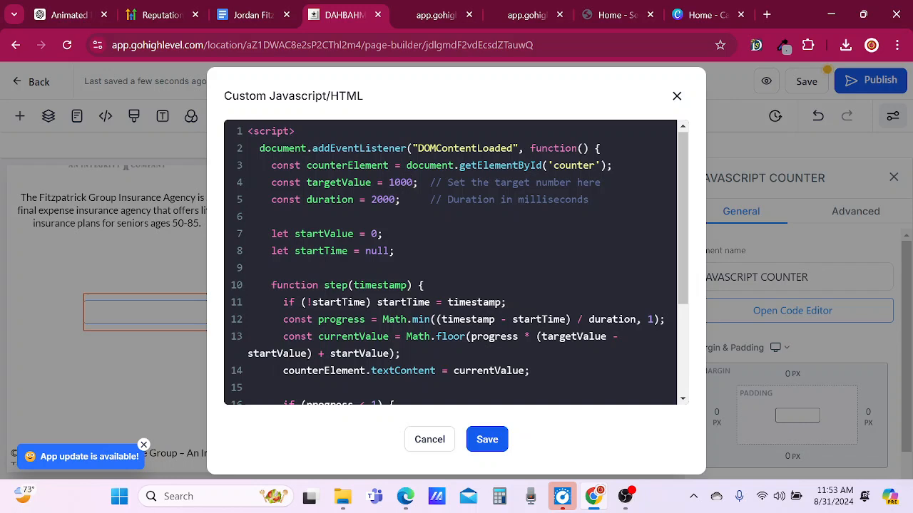
{"action": "key", "text": "BackSpace"}
{"action": "key", "text": "BackSpace"}
{"action": "key", "text": "BackSpace"}
{"action": "key", "text": "BackSpace"}
{"action": "type", "text": "2018"}
{"action": "left_click", "coordinate": [482, 445]}
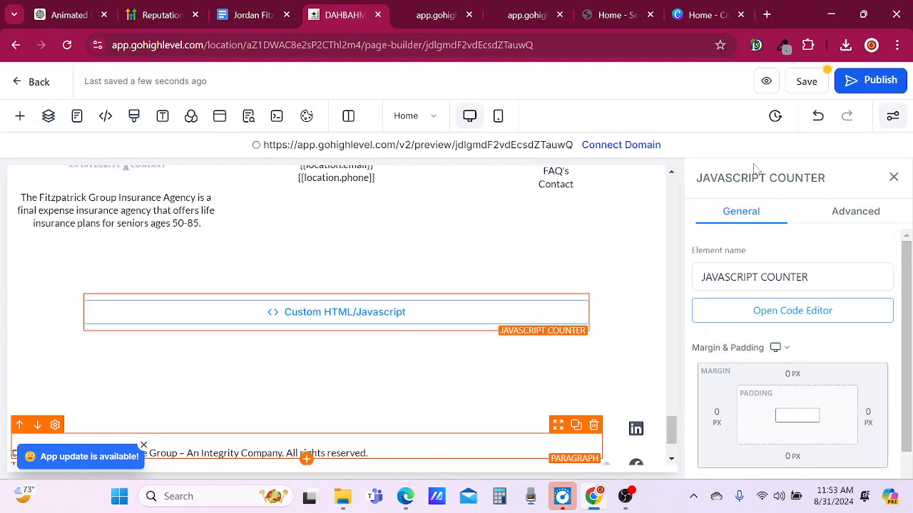
Save the Home page and reload its open preview to load the new counter code.
{"action": "left_click", "coordinate": [807, 81]}
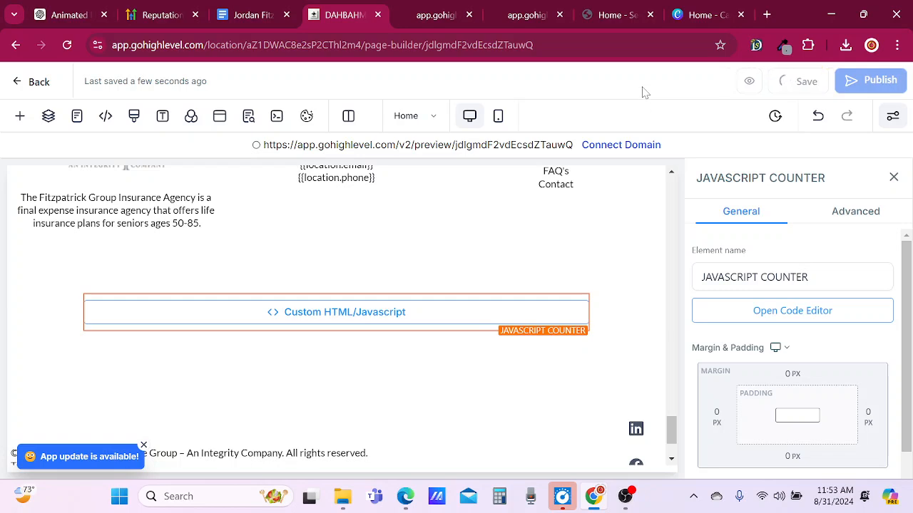
{"action": "left_click", "coordinate": [426, 15]}
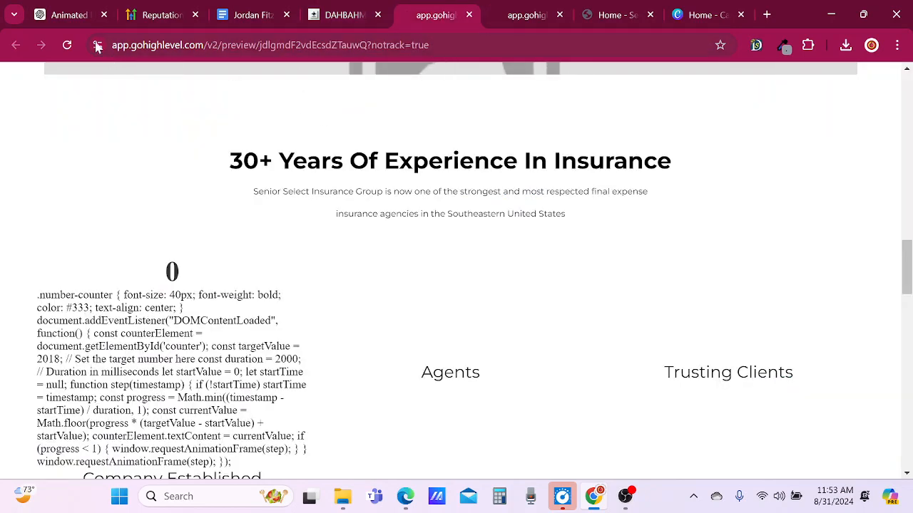
{"action": "left_click", "coordinate": [68, 46]}
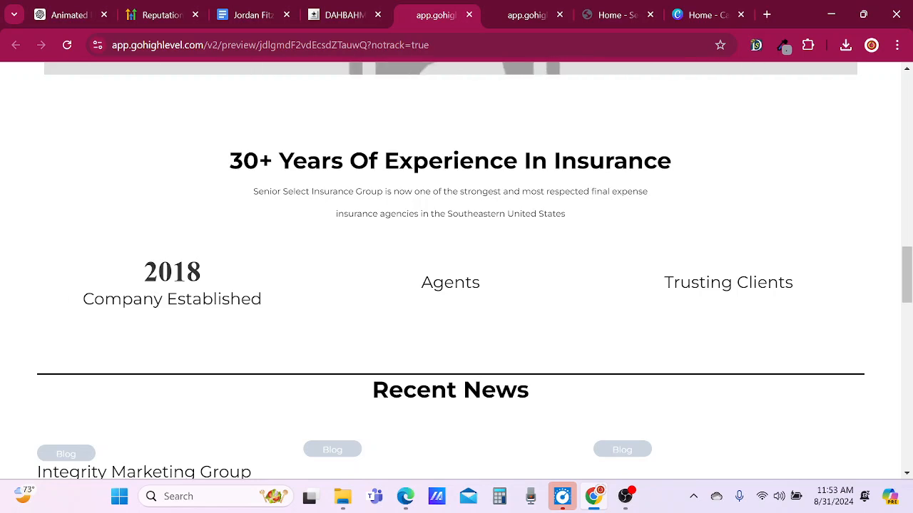
Examine the previewed page from the Company Established counter down to the footer for stray code.
{"action": "scroll", "coordinate": [374, 332], "scroll_direction": "down", "scroll_amount": 5}
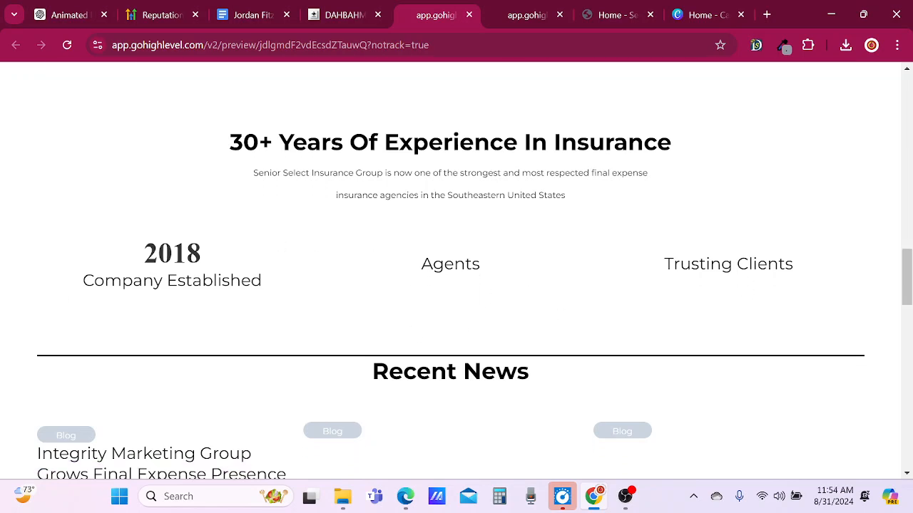
{"action": "scroll", "coordinate": [370, 326], "scroll_direction": "down", "scroll_amount": 6}
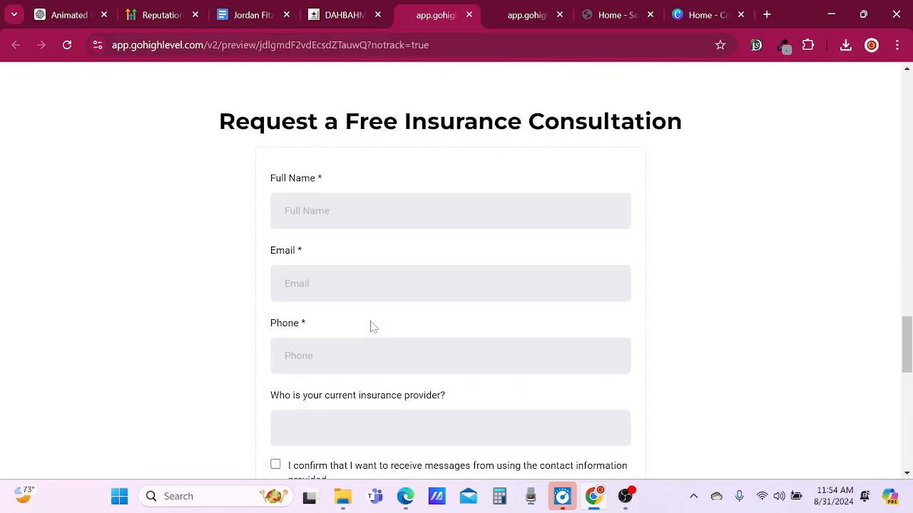
{"action": "scroll", "coordinate": [371, 327], "scroll_direction": "down", "scroll_amount": 7}
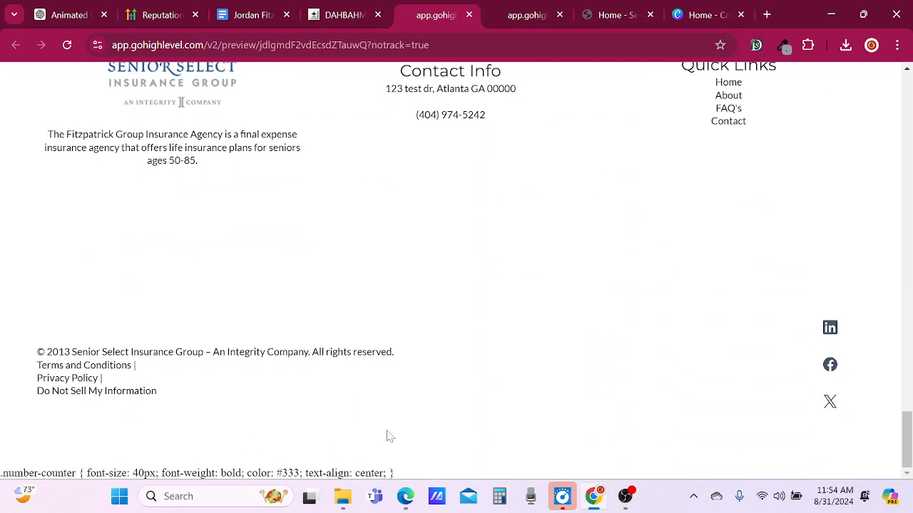
{"action": "scroll", "coordinate": [381, 448], "scroll_direction": "up", "scroll_amount": 1}
{"action": "scroll", "coordinate": [380, 447], "scroll_direction": "down", "scroll_amount": 1}
{"action": "scroll", "coordinate": [379, 445], "scroll_direction": "up", "scroll_amount": 1}
{"action": "scroll", "coordinate": [380, 446], "scroll_direction": "up", "scroll_amount": 5}
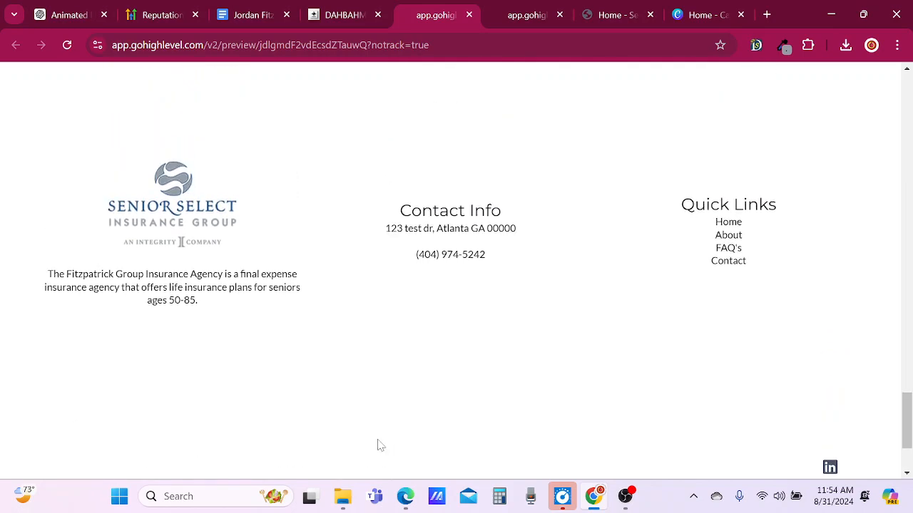
{"action": "scroll", "coordinate": [380, 447], "scroll_direction": "up", "scroll_amount": 12}
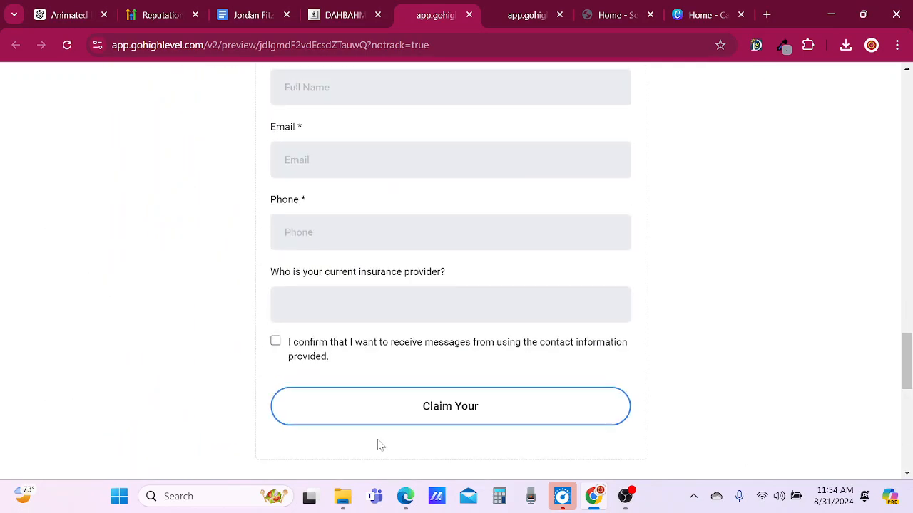
{"action": "scroll", "coordinate": [380, 445], "scroll_direction": "up", "scroll_amount": 1}
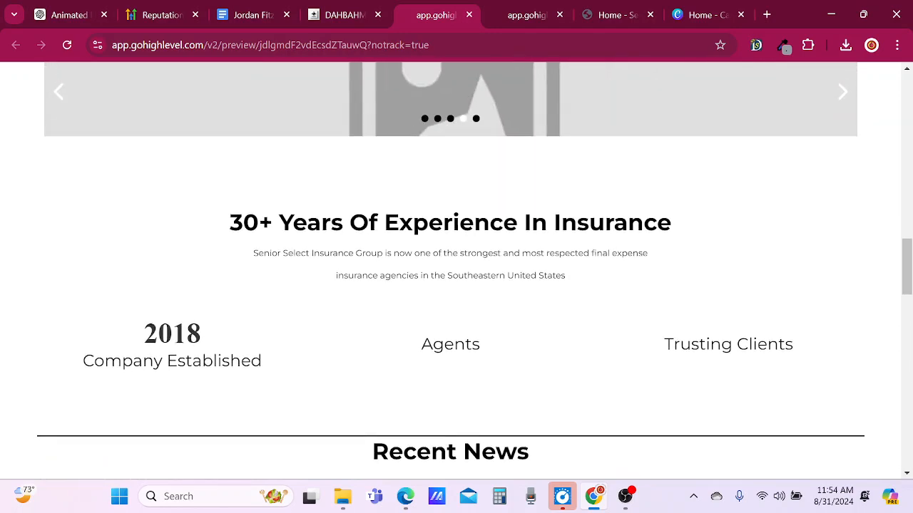
{"action": "scroll", "coordinate": [324, 338], "scroll_direction": "down", "scroll_amount": 5}
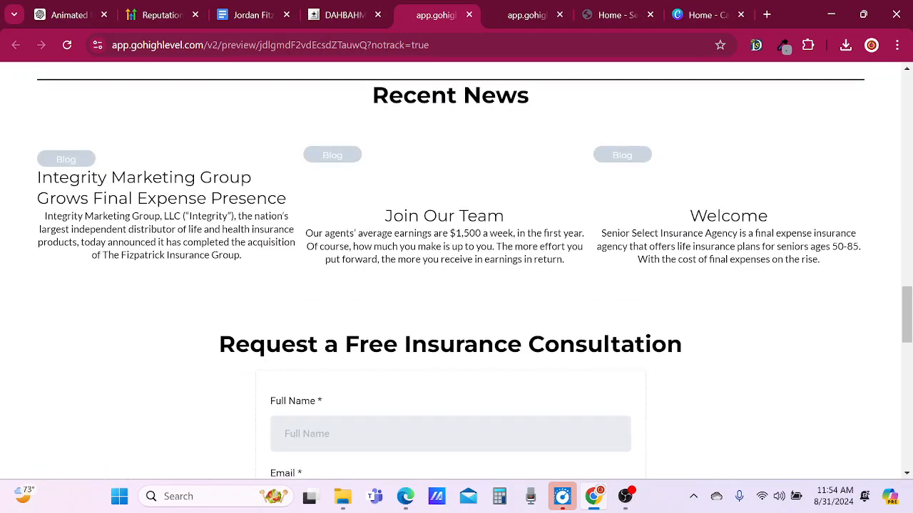
Switch to ChatGPT and send the message "I GOT THE COUNTER TO WORK".
{"action": "left_click", "coordinate": [68, 14]}
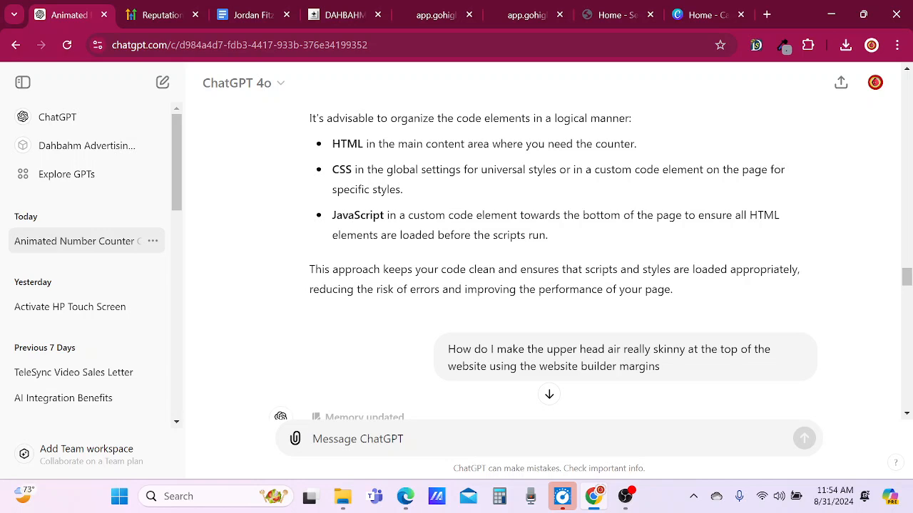
{"action": "type", "text": "I GOT THE "}
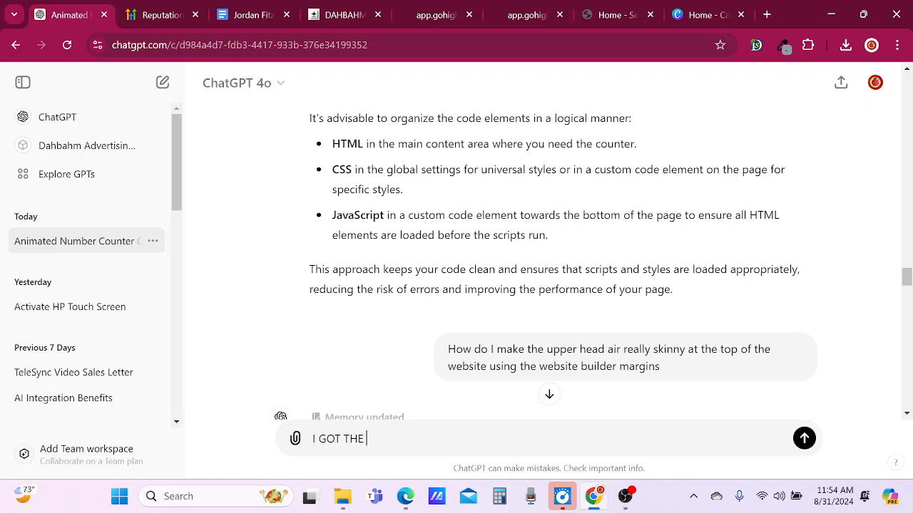
{"action": "type", "text": "COUNTER TO WORK"}
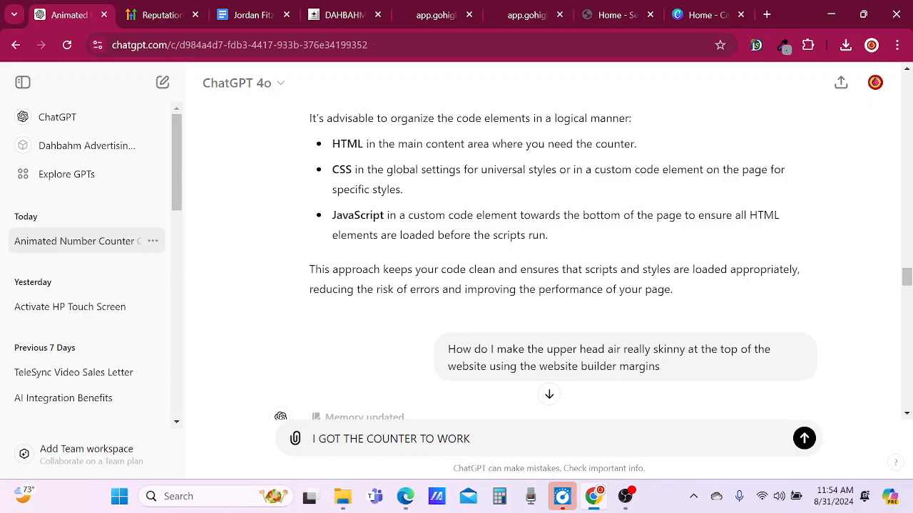
{"action": "key", "text": "Return"}
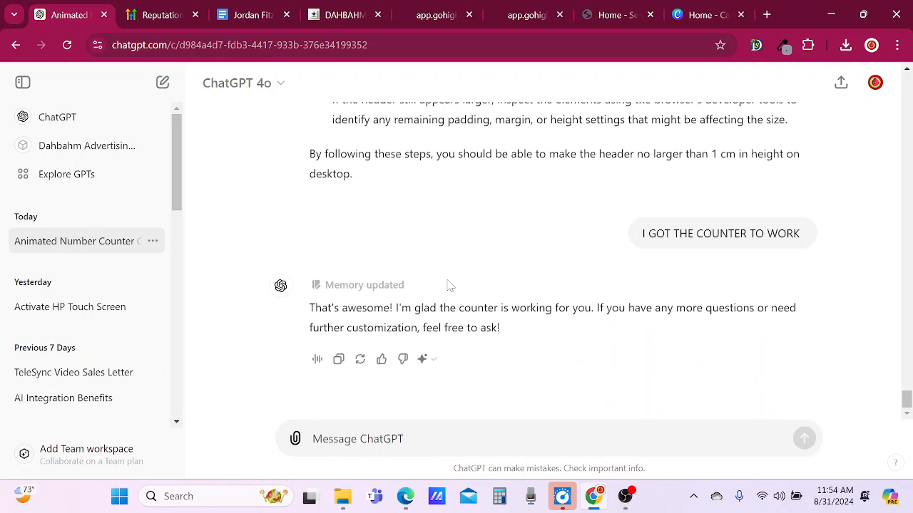
Send ChatGPT the follow-up "but. code is showing on the bottom of the webpage".
{"action": "type", "text": "but"}
{"action": "type", "text": ","}
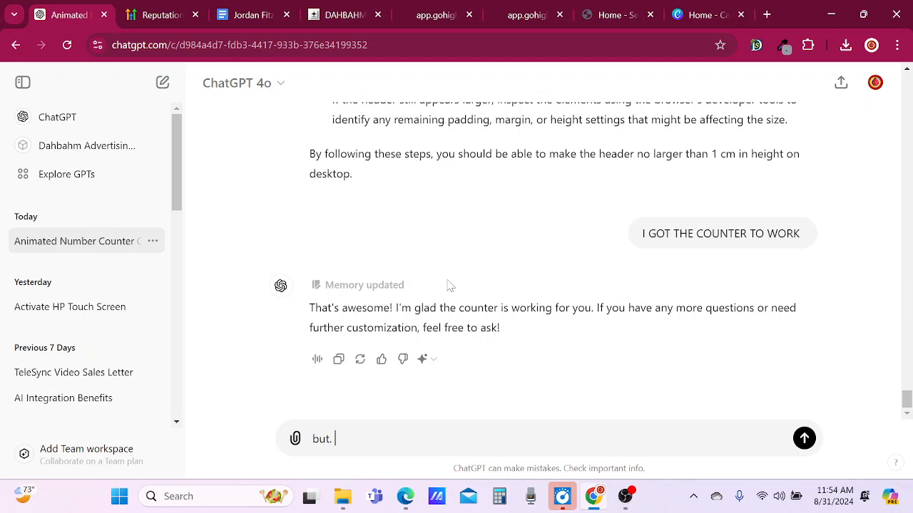
{"action": "type", "text": " code is showing on the bottom of the webpage"}
{"action": "key", "text": "Return"}
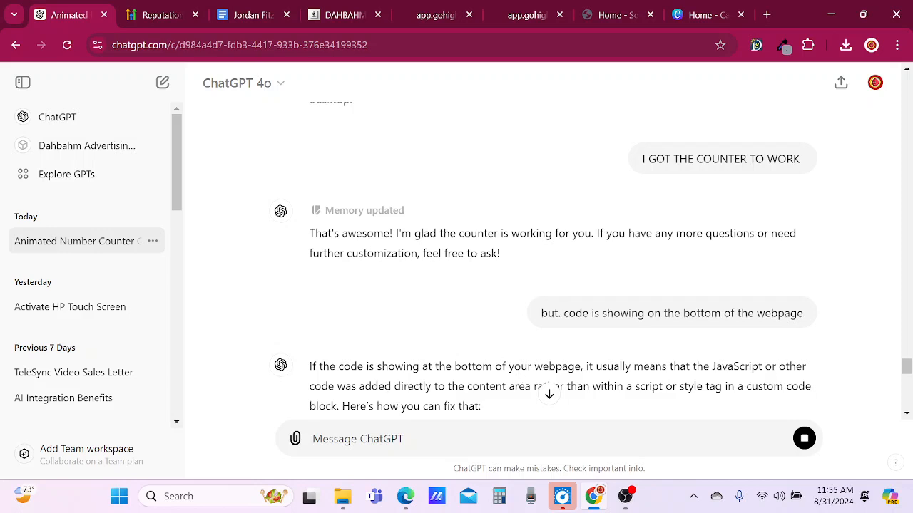
Read ChatGPT's reply from Fixing the Issue through Recap on how to place the script and style code.
{"action": "scroll", "coordinate": [549, 250], "scroll_direction": "down", "scroll_amount": 3}
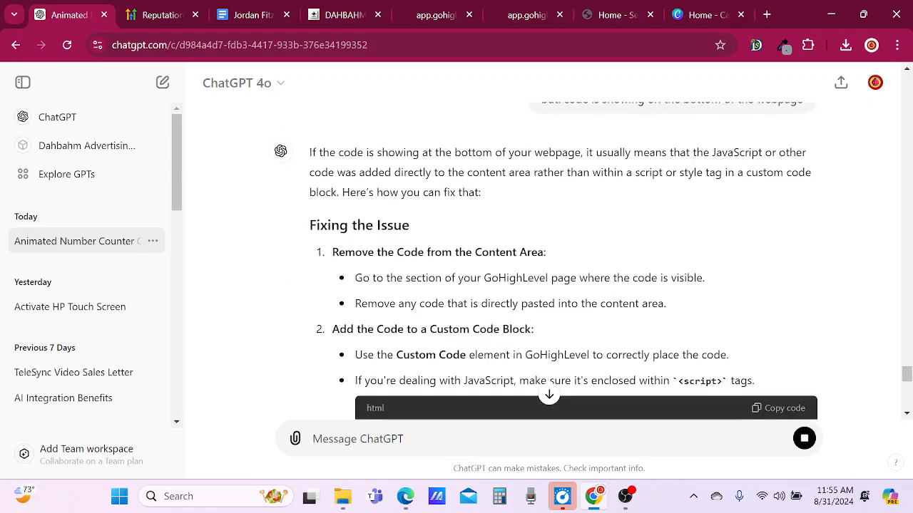
{"action": "scroll", "coordinate": [380, 247], "scroll_direction": "down", "scroll_amount": 1}
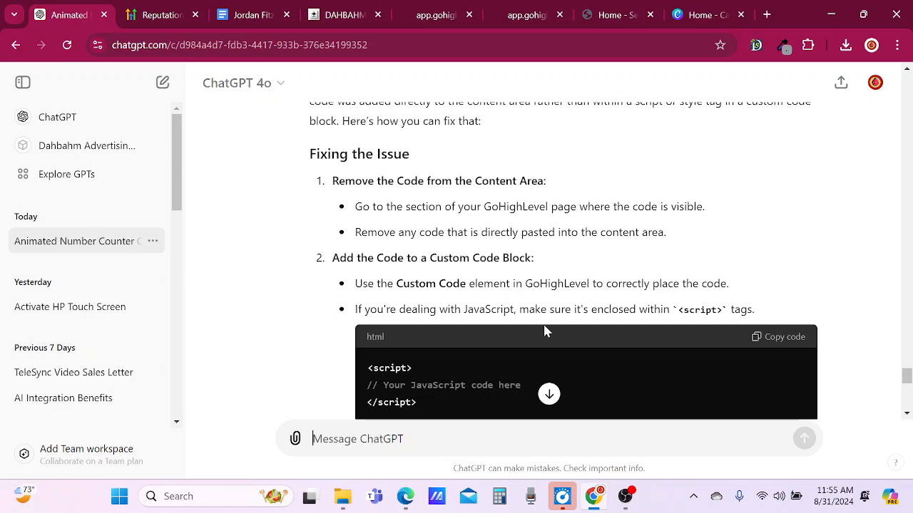
{"action": "scroll", "coordinate": [804, 312], "scroll_direction": "down", "scroll_amount": 2}
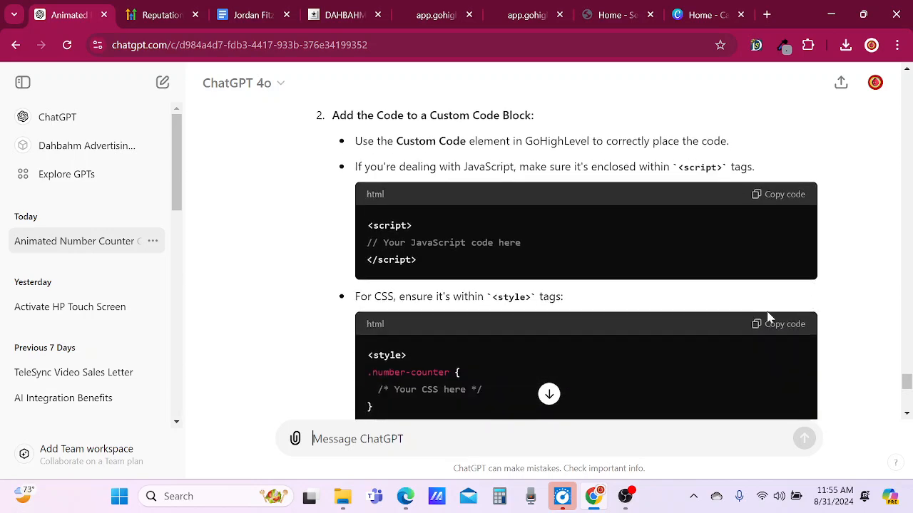
{"action": "scroll", "coordinate": [820, 313], "scroll_direction": "down", "scroll_amount": 2}
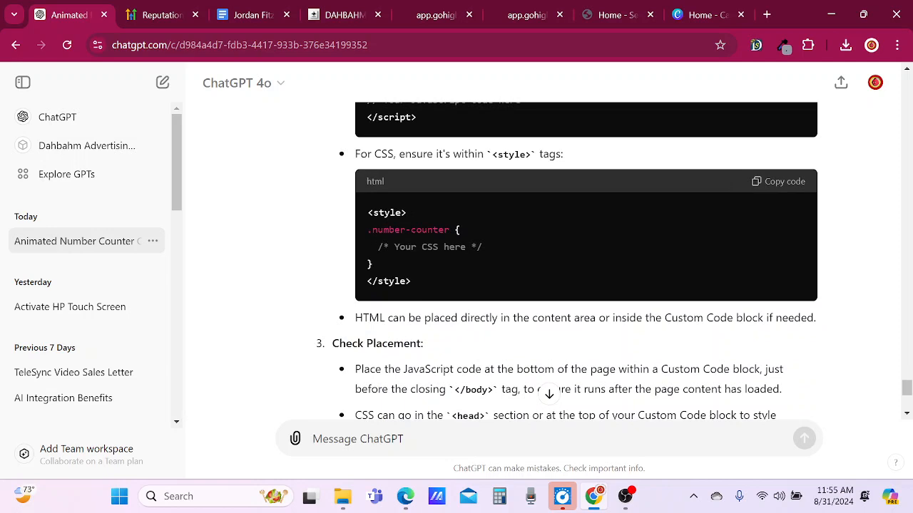
{"action": "scroll", "coordinate": [585, 264], "scroll_direction": "down", "scroll_amount": 1}
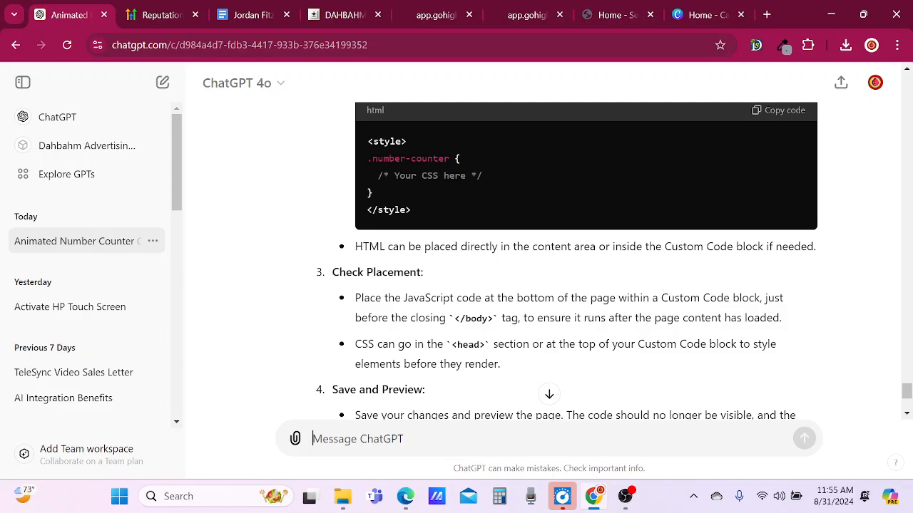
{"action": "scroll", "coordinate": [463, 356], "scroll_direction": "down", "scroll_amount": 3}
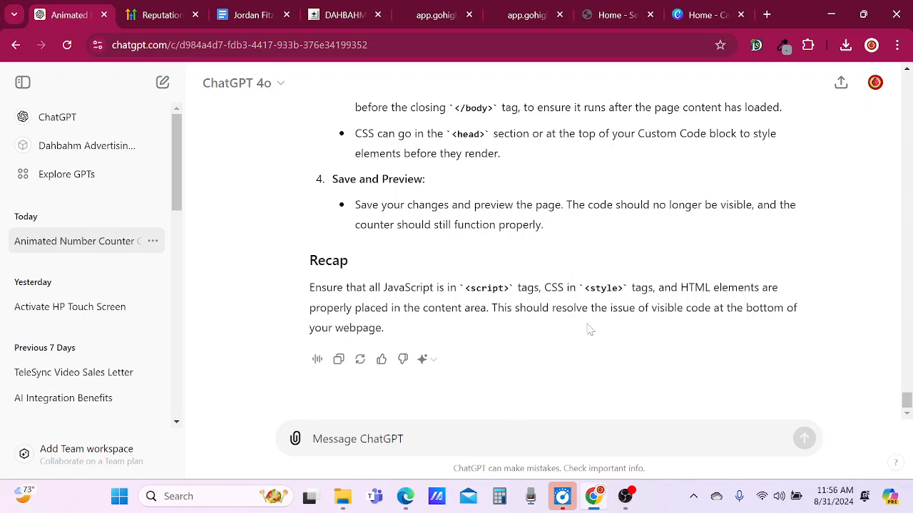
Return to the GoHighLevel page builder, review where the custom code elements sit, and refresh to load the available app update.
{"action": "left_click", "coordinate": [342, 14]}
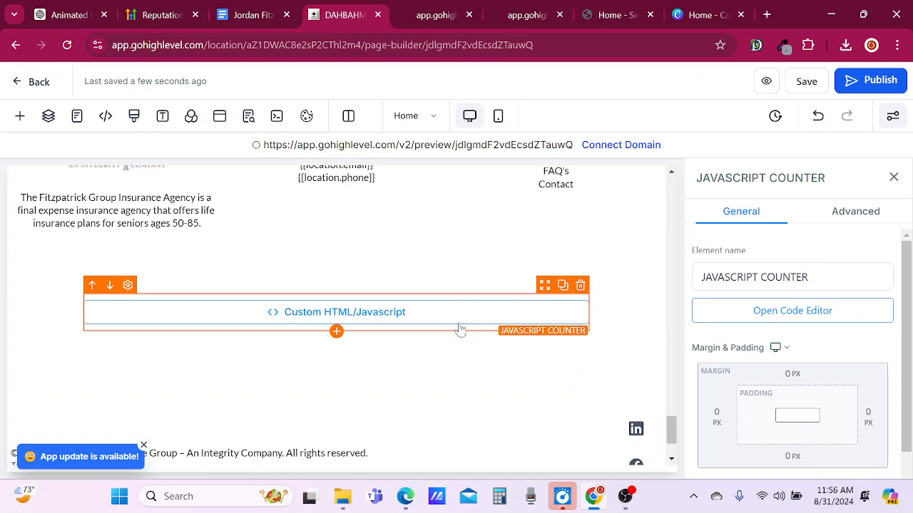
{"action": "scroll", "coordinate": [460, 330], "scroll_direction": "up", "scroll_amount": 15}
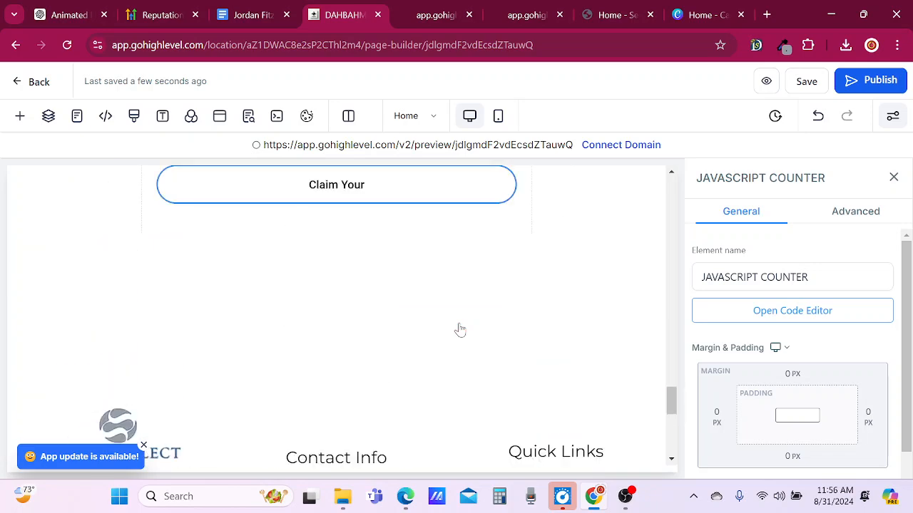
{"action": "scroll", "coordinate": [460, 329], "scroll_direction": "up", "scroll_amount": 2}
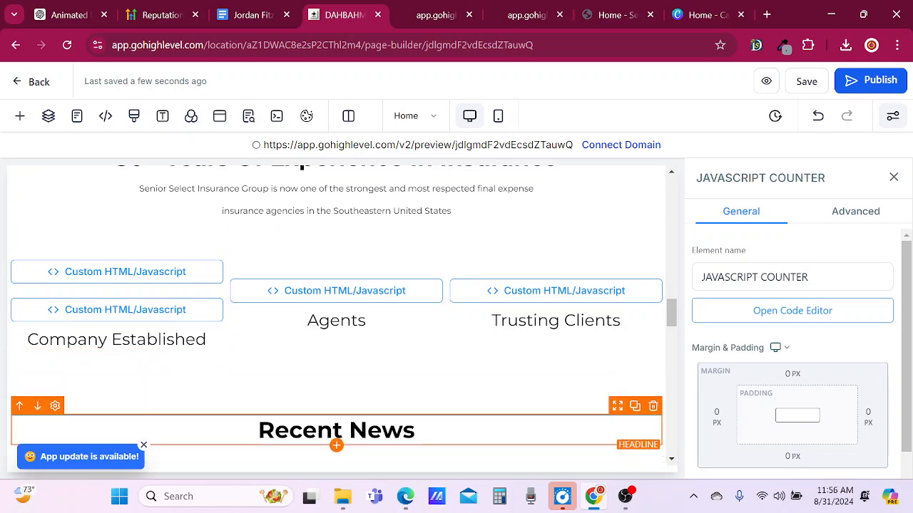
{"action": "scroll", "coordinate": [229, 425], "scroll_direction": "down", "scroll_amount": 10}
{"action": "scroll", "coordinate": [230, 425], "scroll_direction": "down", "scroll_amount": 5}
{"action": "scroll", "coordinate": [228, 424], "scroll_direction": "up", "scroll_amount": 3}
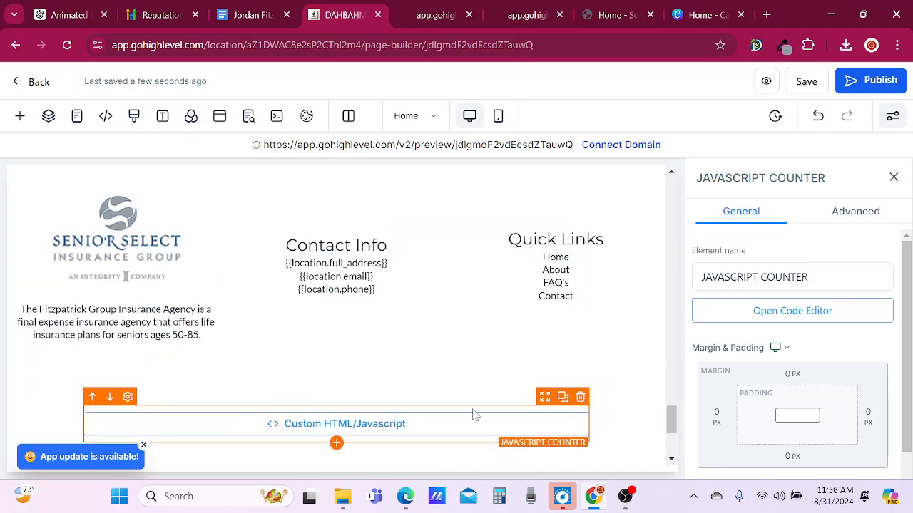
{"action": "scroll", "coordinate": [311, 424], "scroll_direction": "down", "scroll_amount": 3}
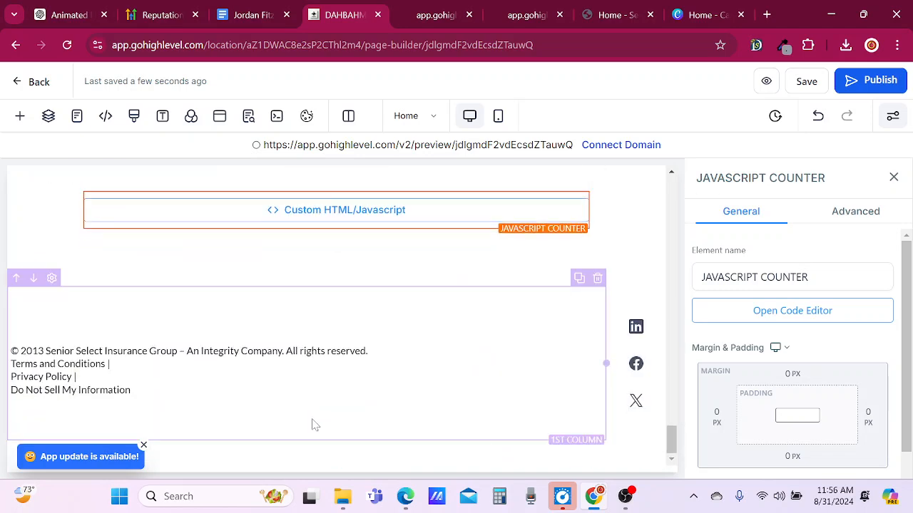
{"action": "left_click", "coordinate": [101, 457]}
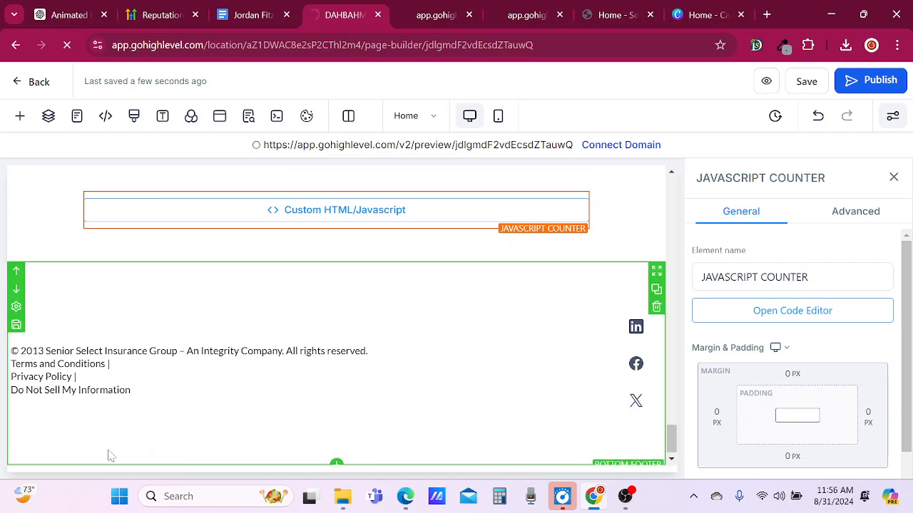